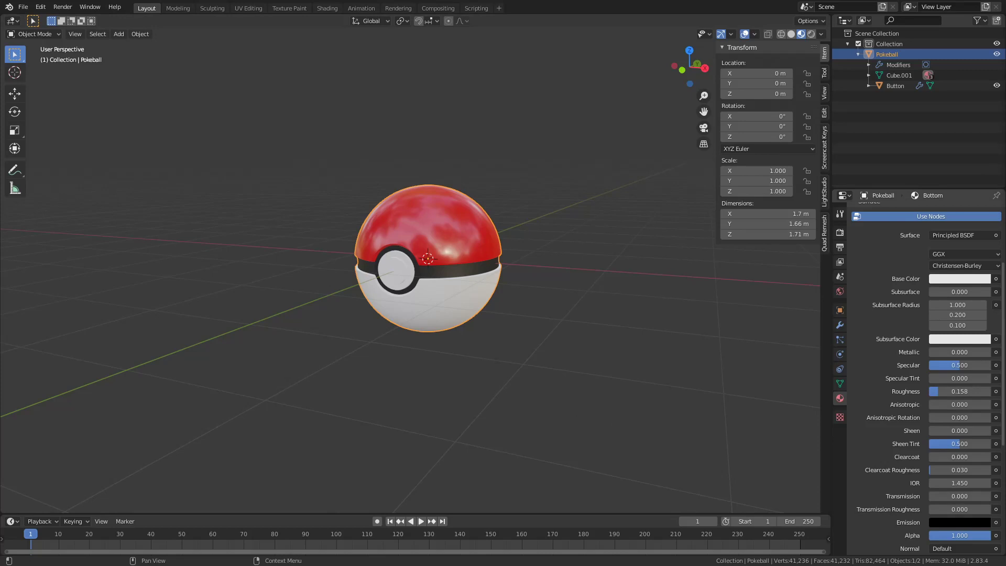
Look over the Dive Ball reference images on the Bulbapedia page in the browser
drag(1005, 137, 602, 41)
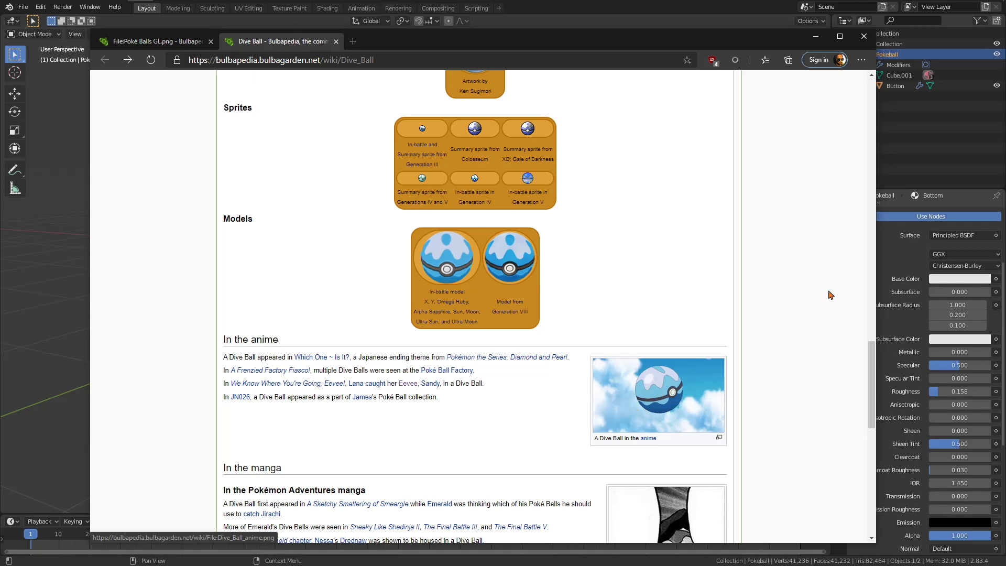
drag(649, 47, 874, 167)
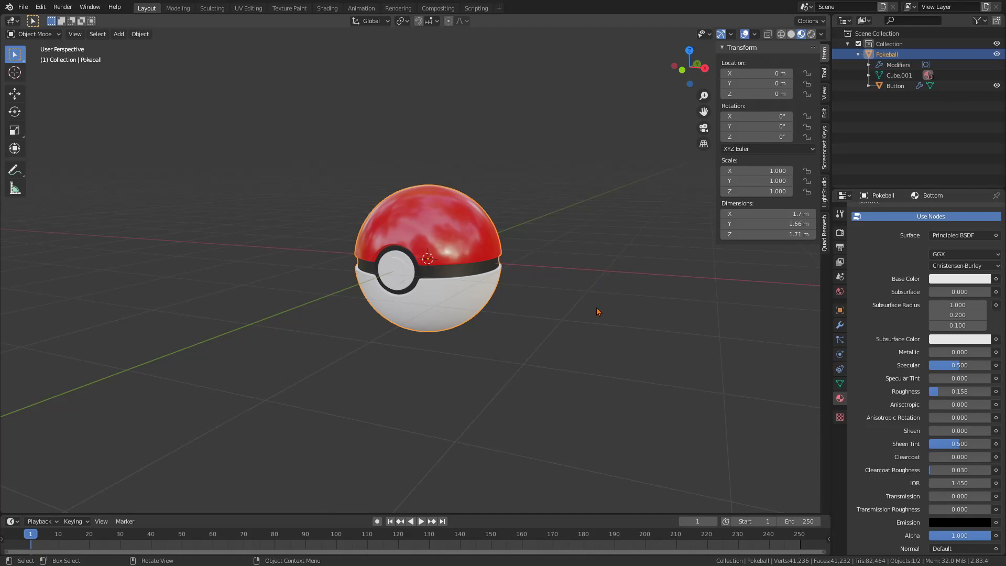
In the UV Editing workspace, select the faces assigned to the Pokeball's Top material and unwrap them
click(248, 8)
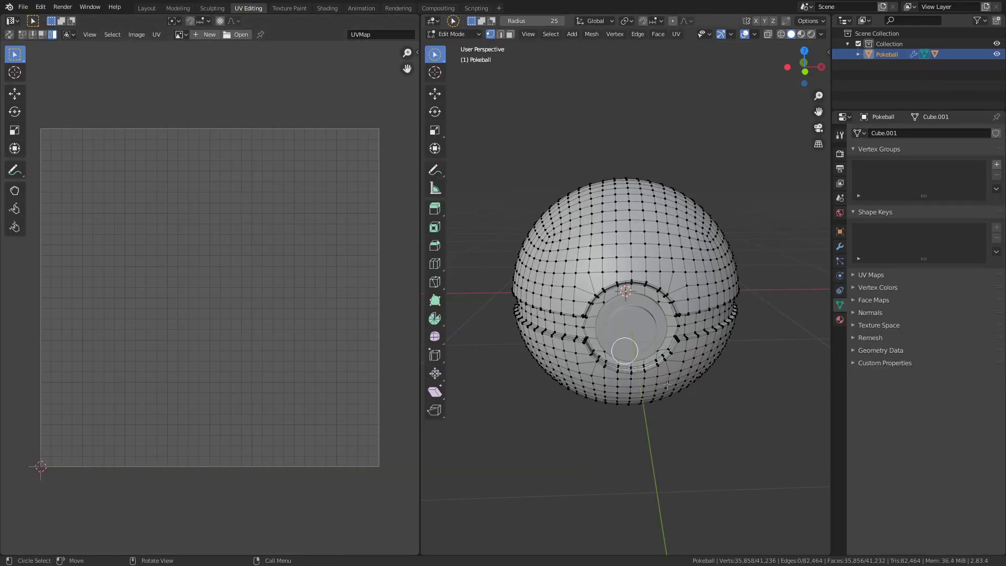
click(840, 319)
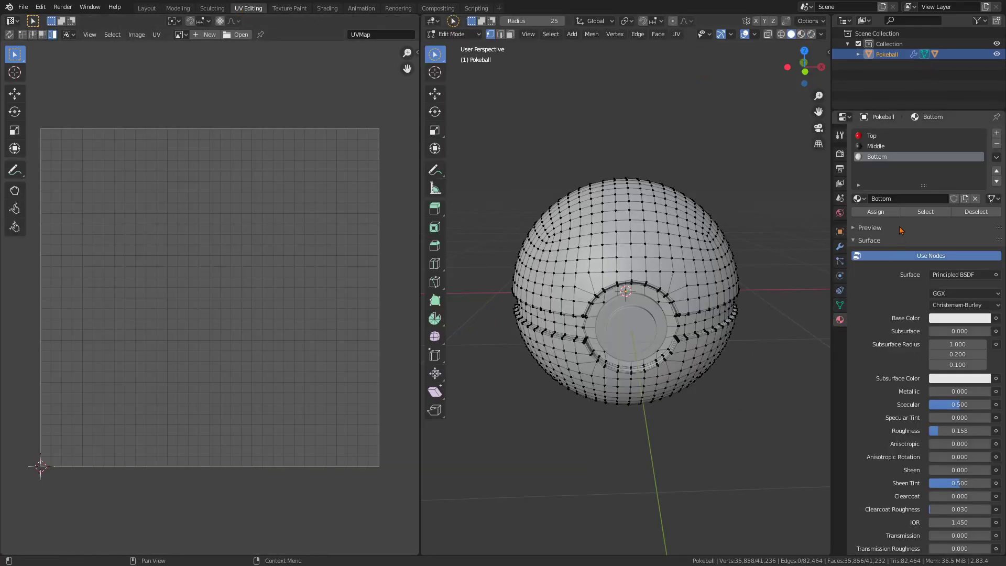
click(881, 138)
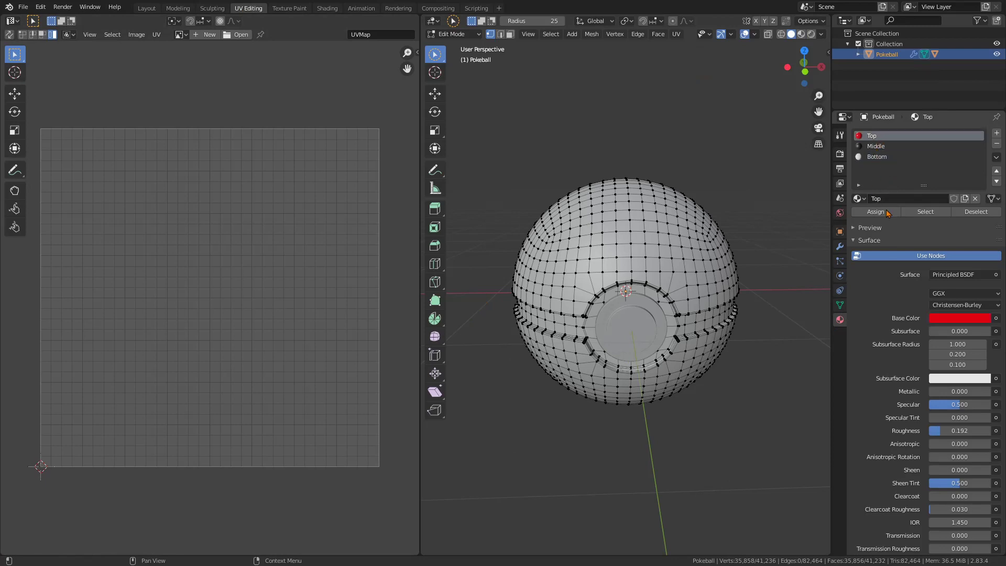
click(926, 212)
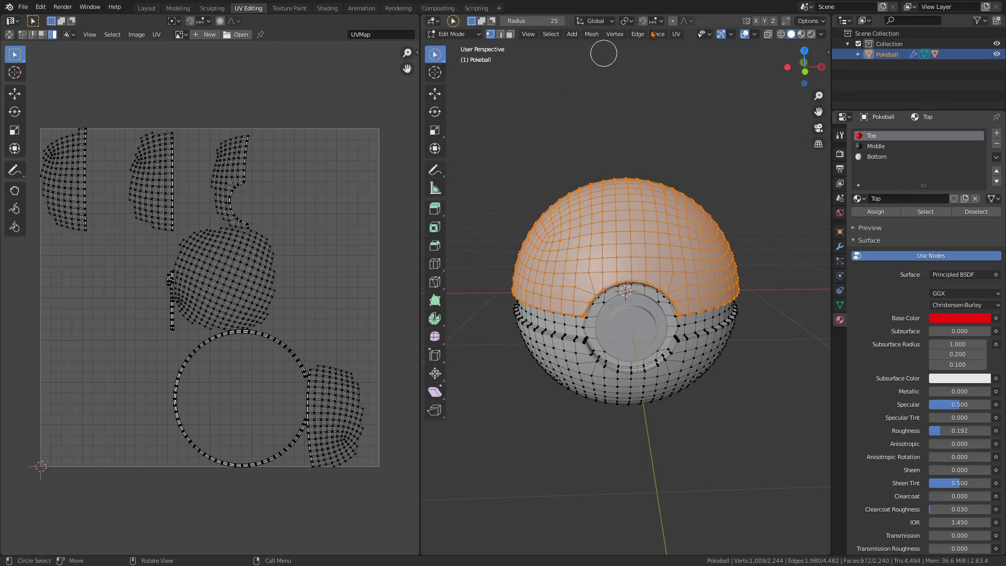
click(676, 34)
click(697, 47)
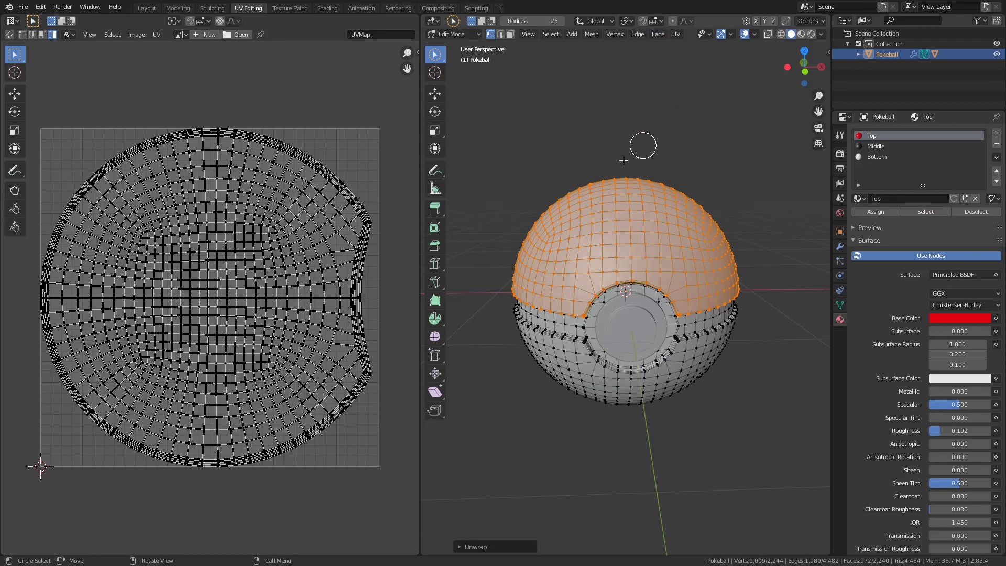
Rotate the whole UV island of the top half by 90°
key(a)
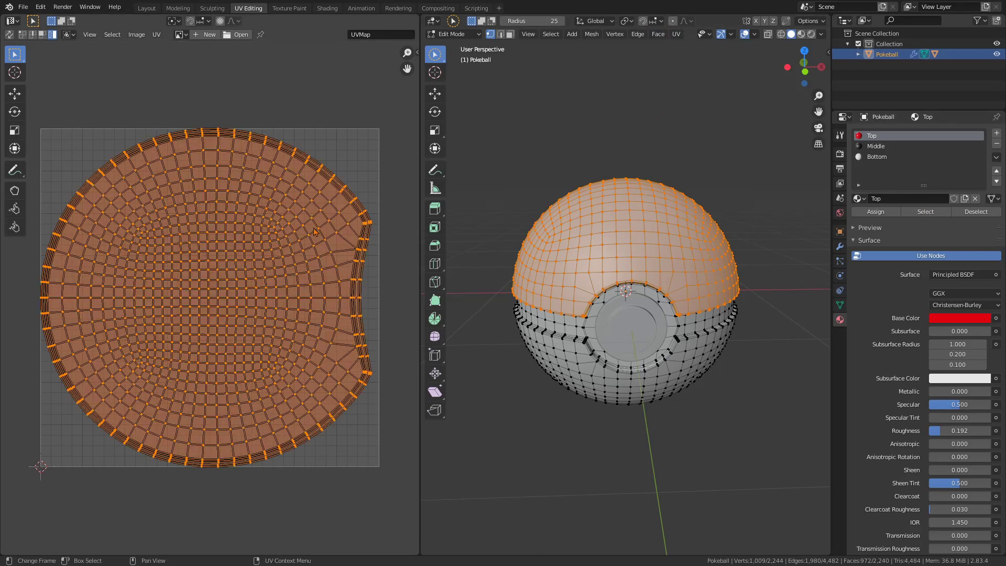
text(r)
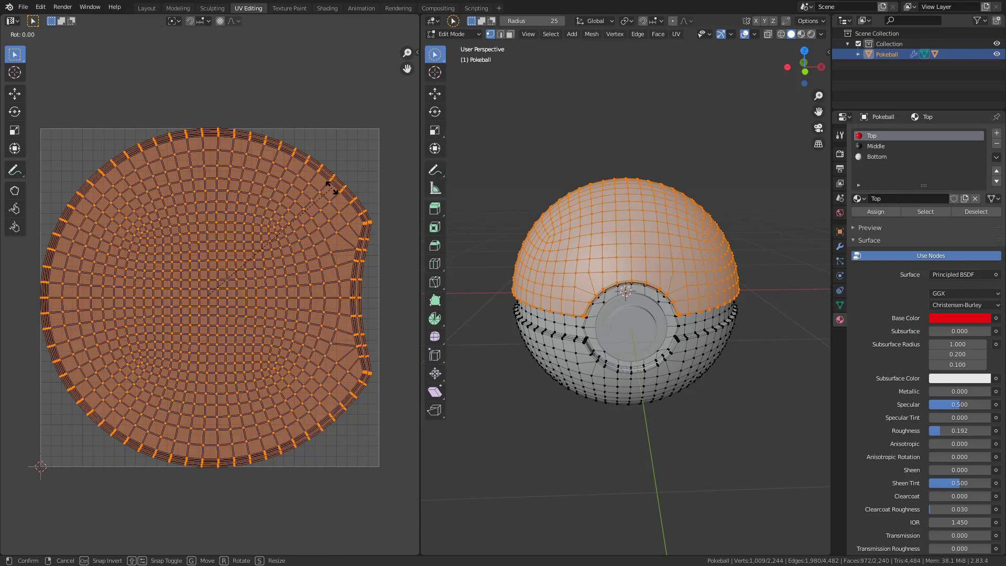
text(90)
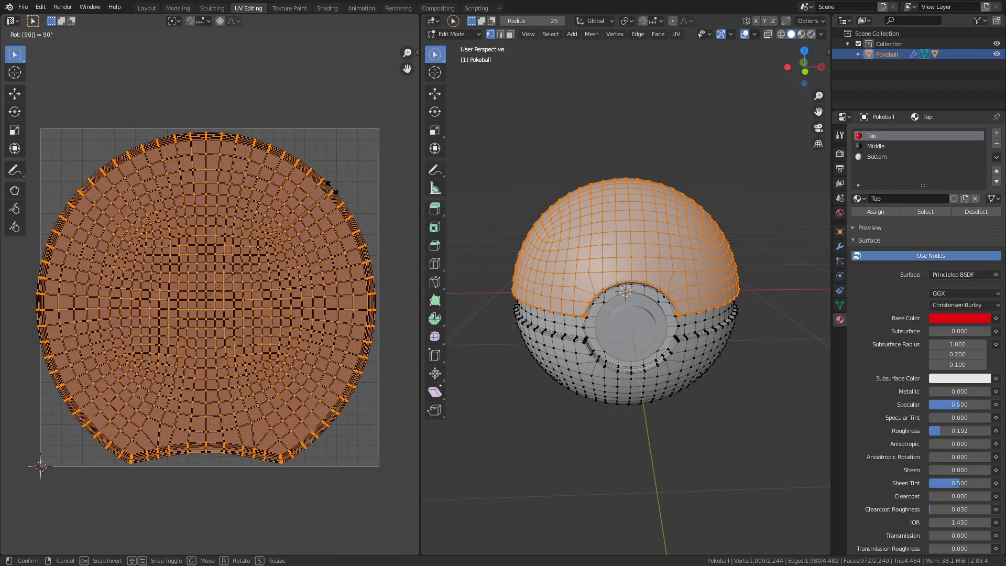
key(Return)
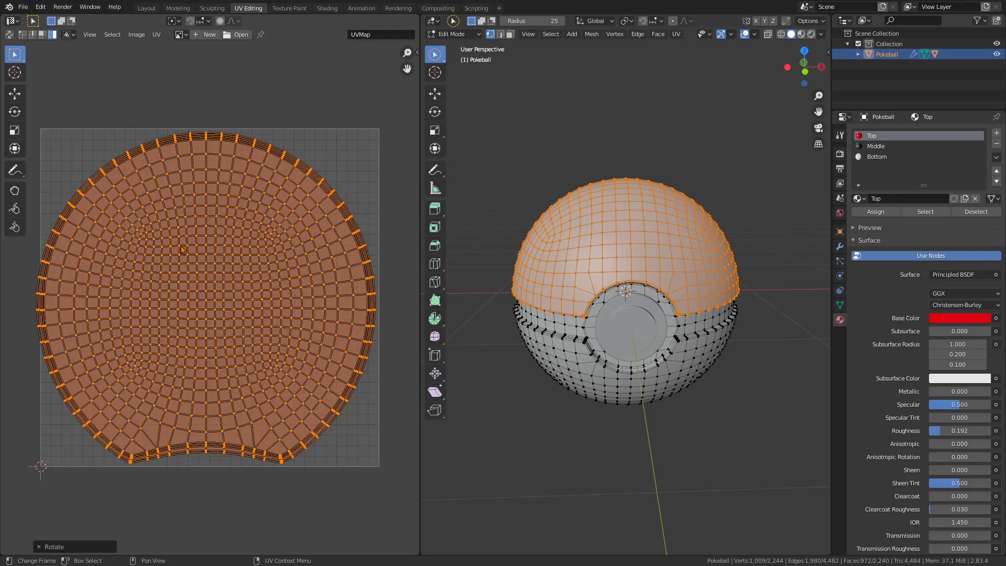
Shrink the top half's UV island slightly and center it within the UV square, leaving a small margin
key(g)
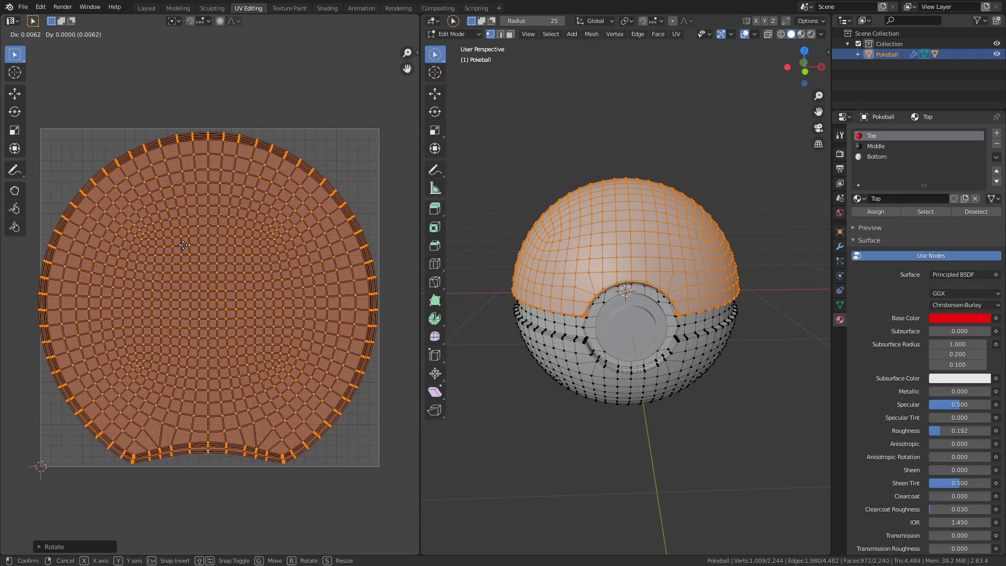
click(183, 245)
key(s)
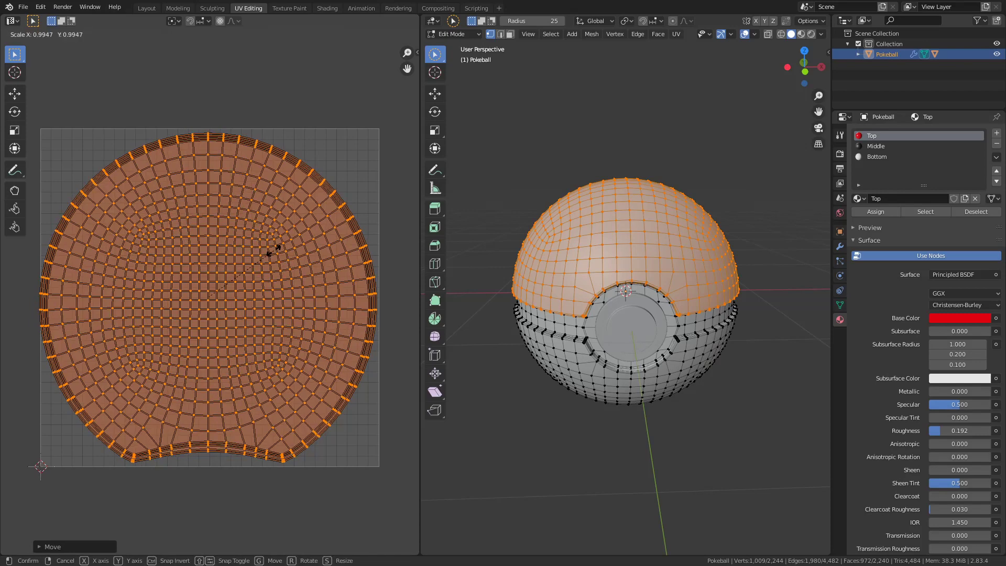
click(272, 252)
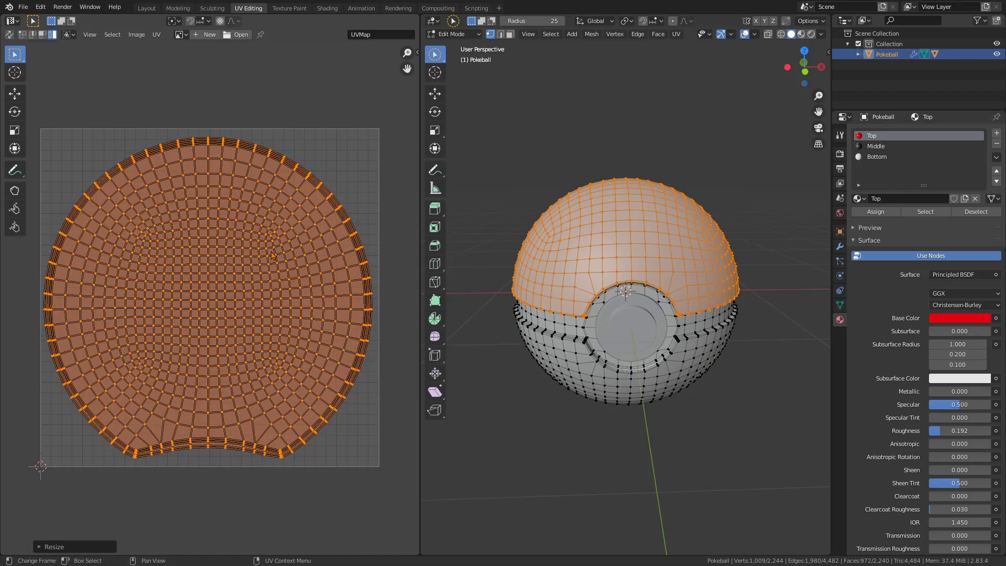
key(g)
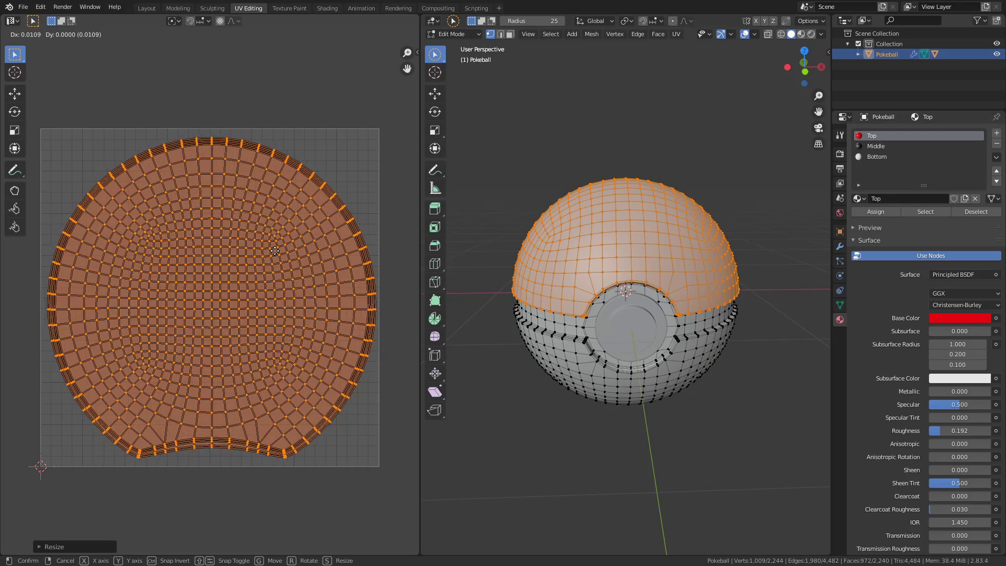
click(274, 251)
click(206, 79)
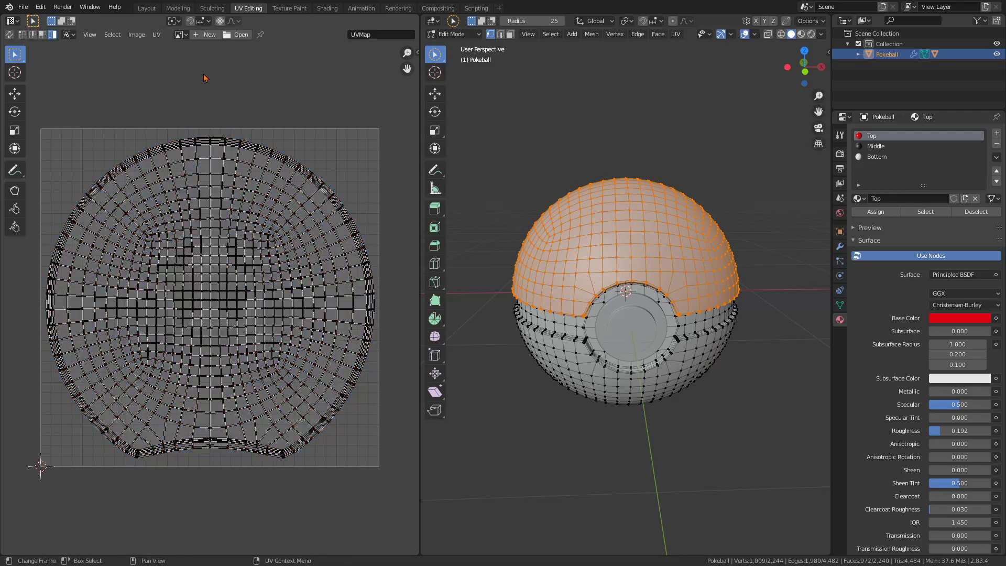
Create a new blank image named "Top UV" at 2048 × 2048 px for the UV layout
click(206, 35)
click(251, 66)
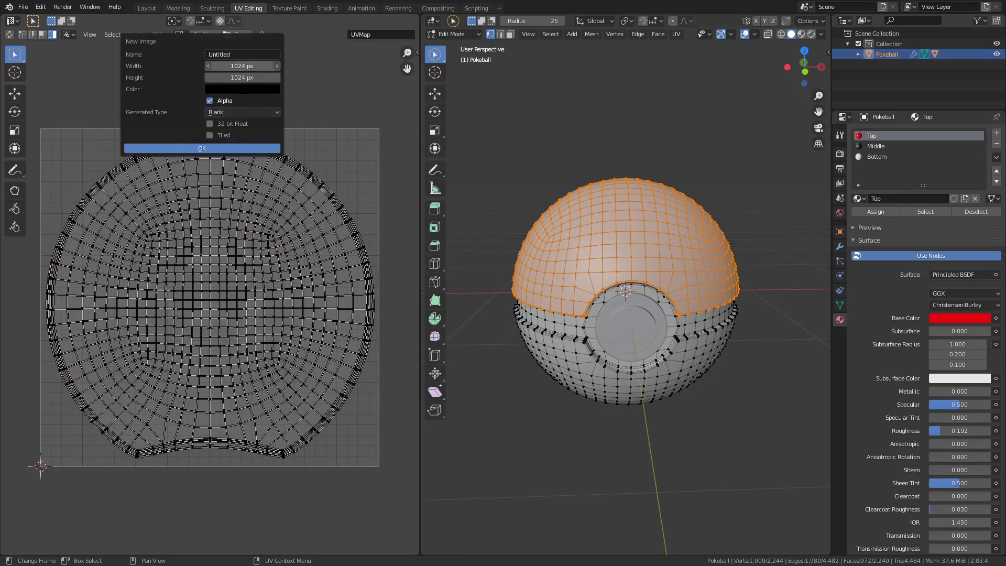
click(240, 64)
text(*2)
key(Return)
drag(242, 65, 241, 78)
key(Return)
click(237, 53)
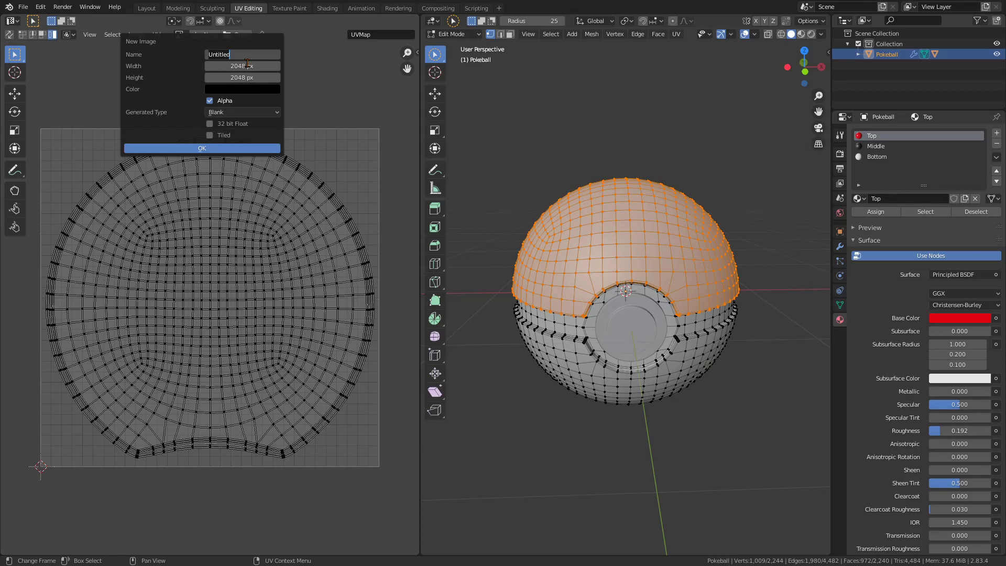
text(Top UV)
click(230, 149)
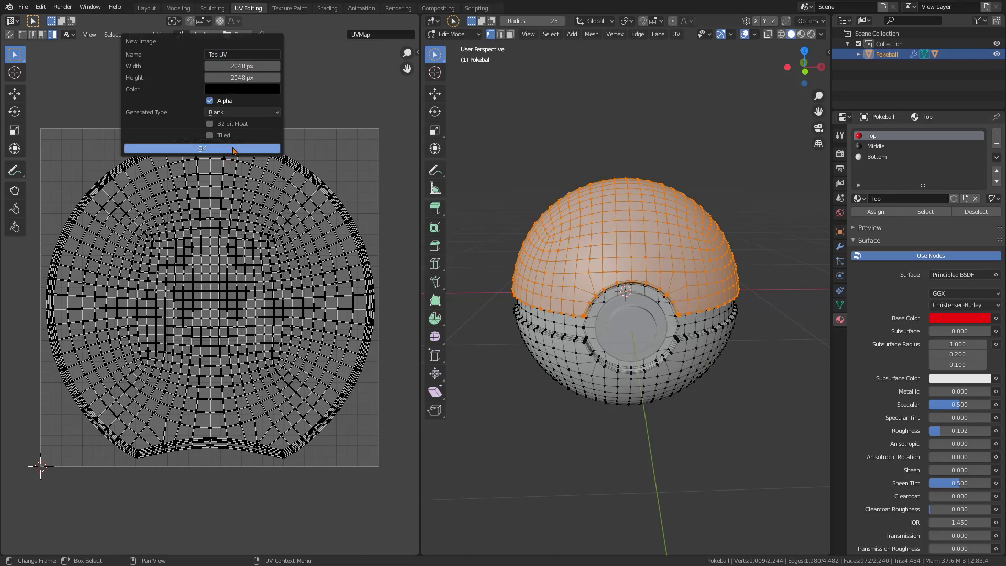
key(Home)
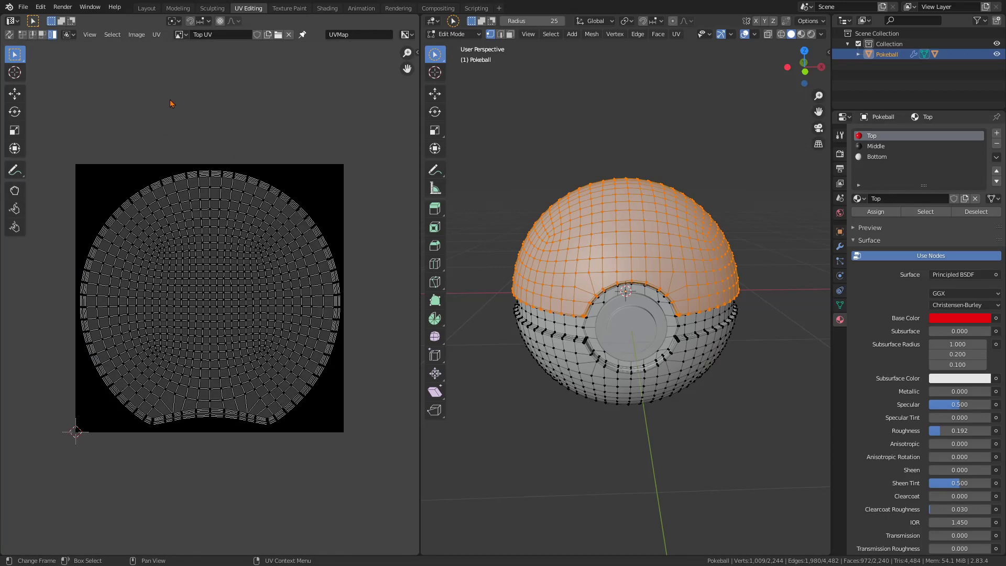
Export the top half's UV layout as "Pokeball TOP-UV.png" in the Dive Ball folder
click(136, 35)
mouse_move(156, 35)
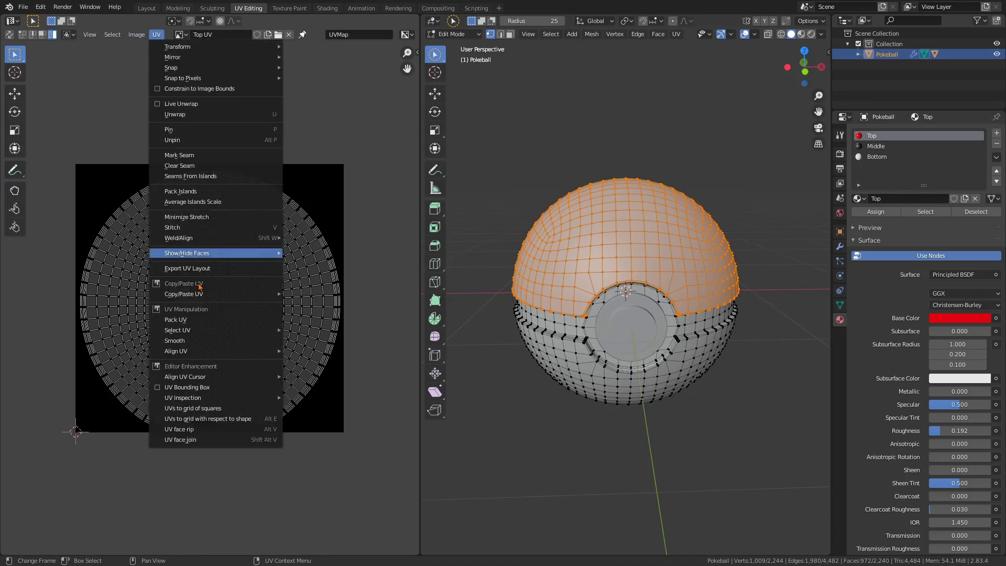
click(216, 268)
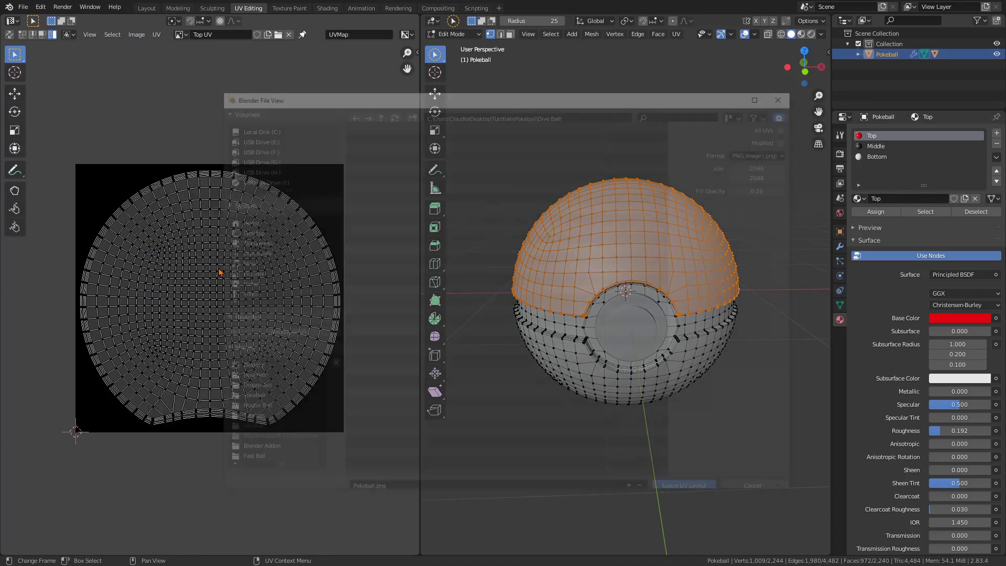
click(349, 484)
click(348, 484)
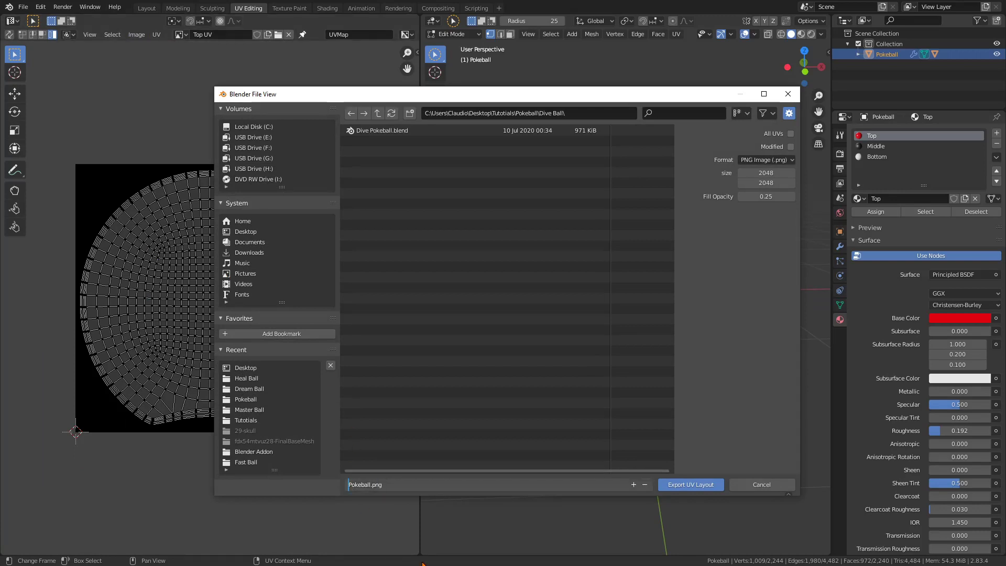
click(366, 485)
click(371, 484)
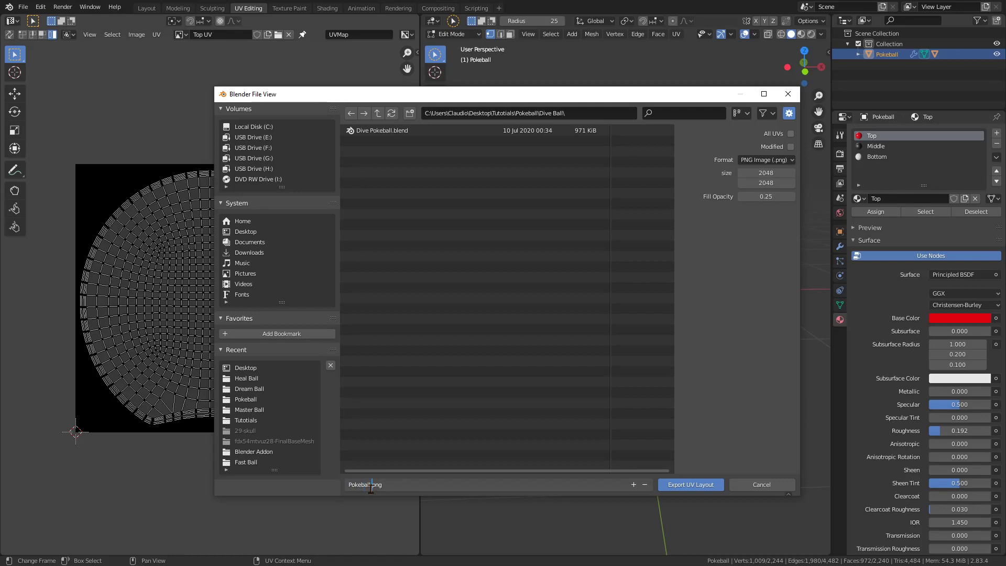
text(T)
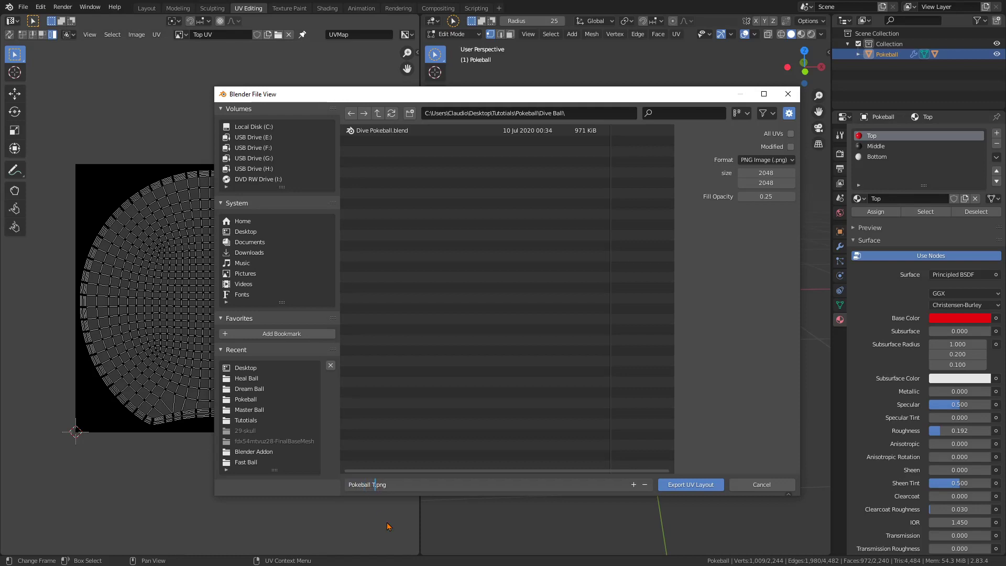
text(OP?Uv)
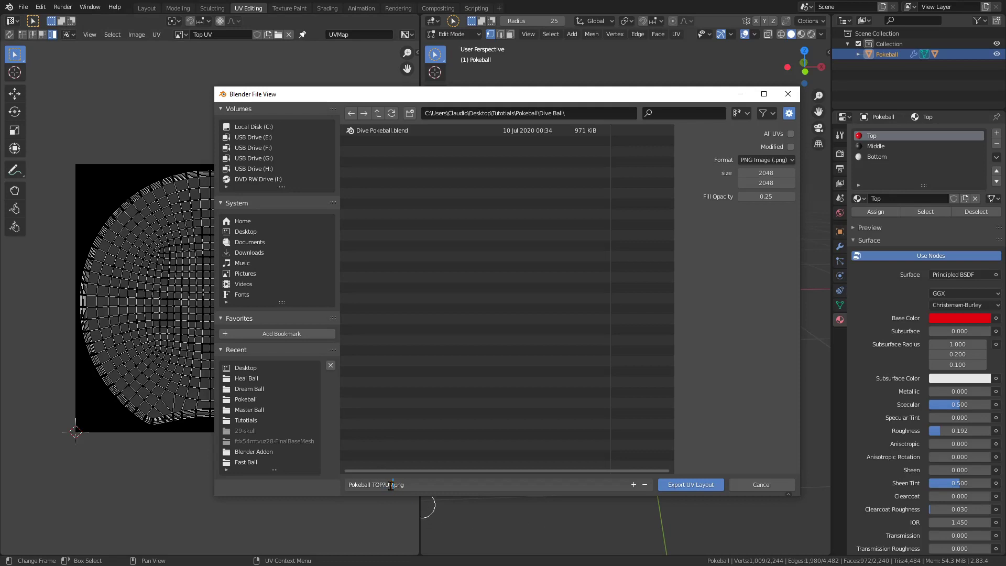
click(386, 485)
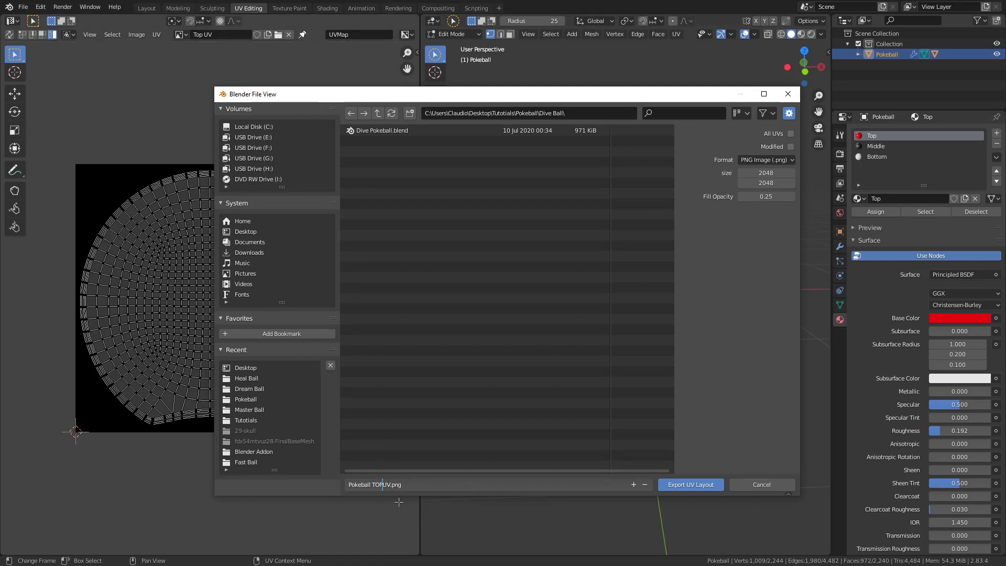
key(BackSpace)
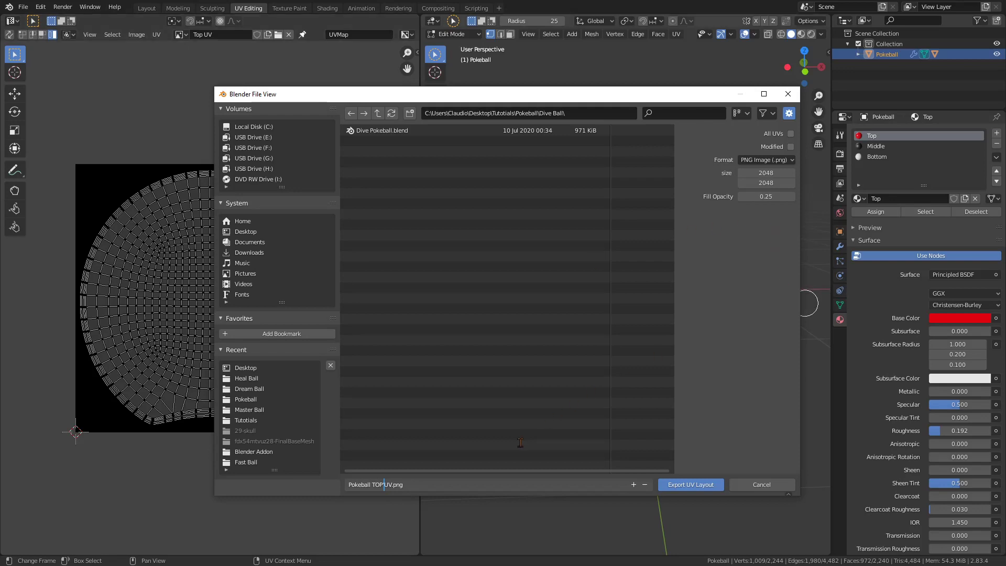
text(-)
click(700, 484)
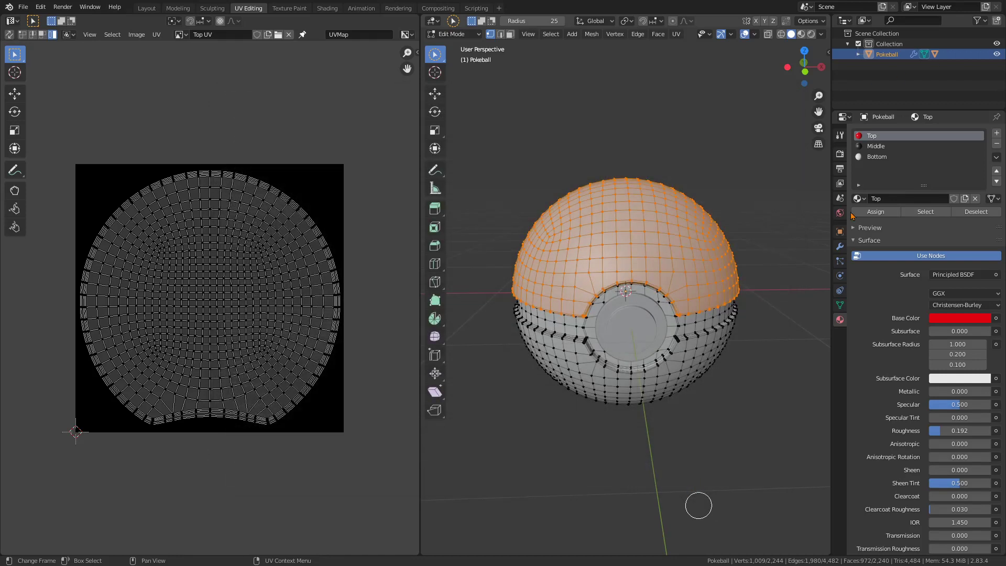
Clear the selection, select only the faces assigned to the Bottom material, and unwrap them
key(alt+a)
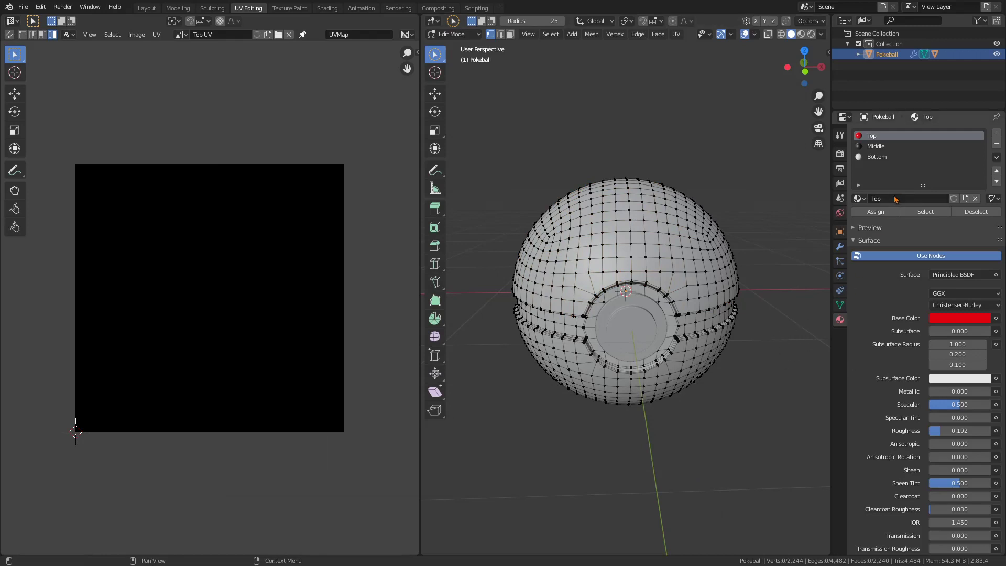
click(880, 157)
click(926, 212)
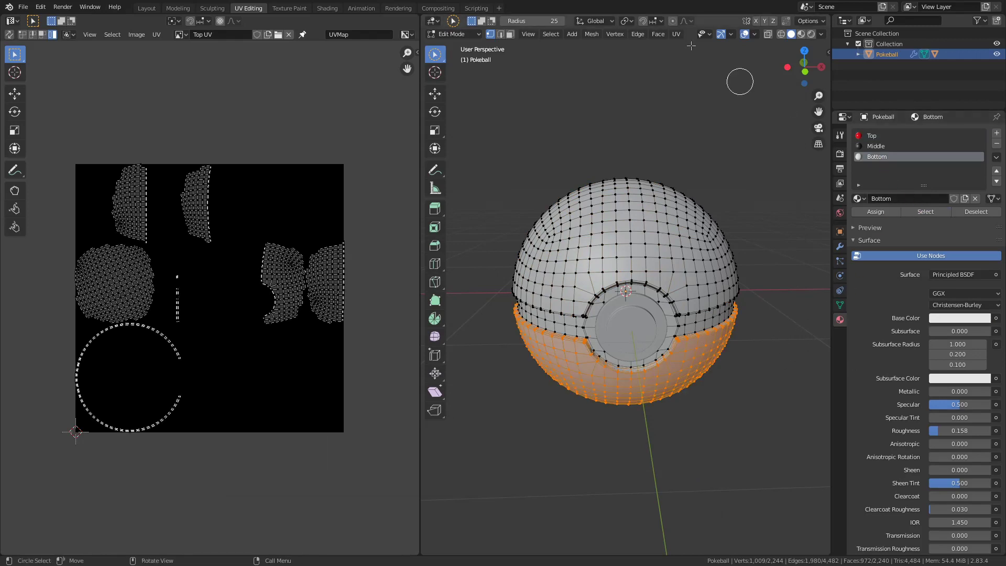
click(676, 34)
click(682, 46)
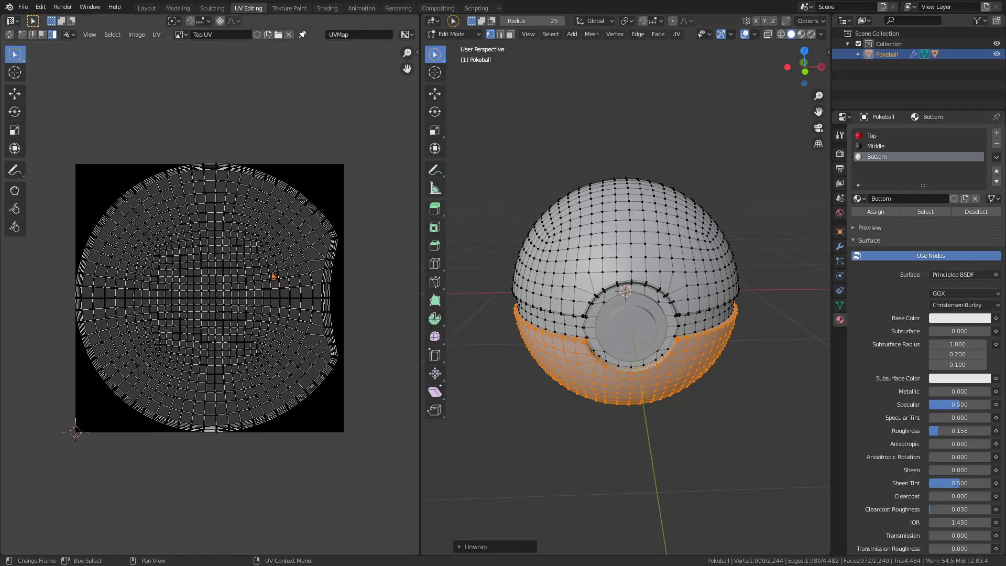
Rotate the whole UV island of the bottom half by 90°
key(a)
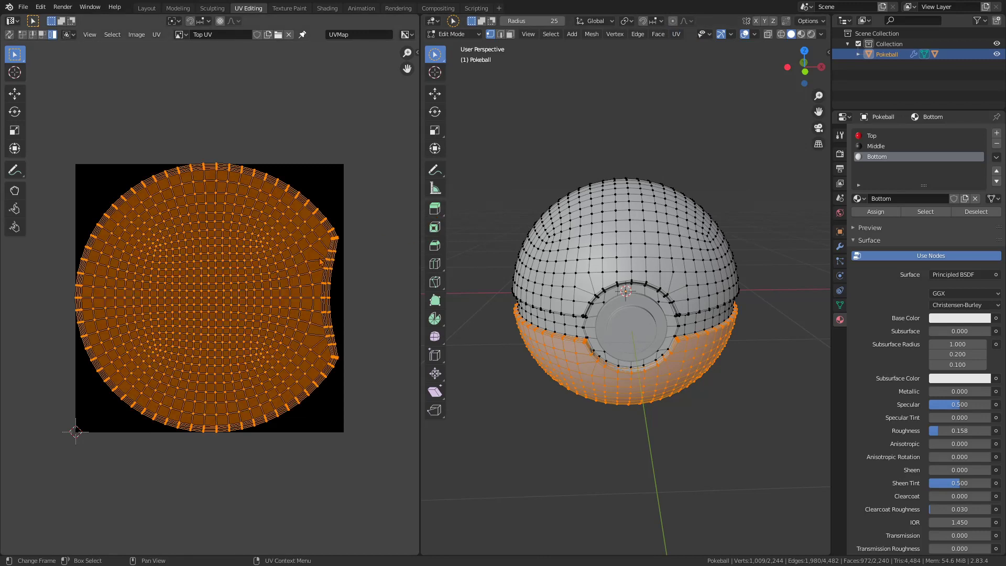
text(r)
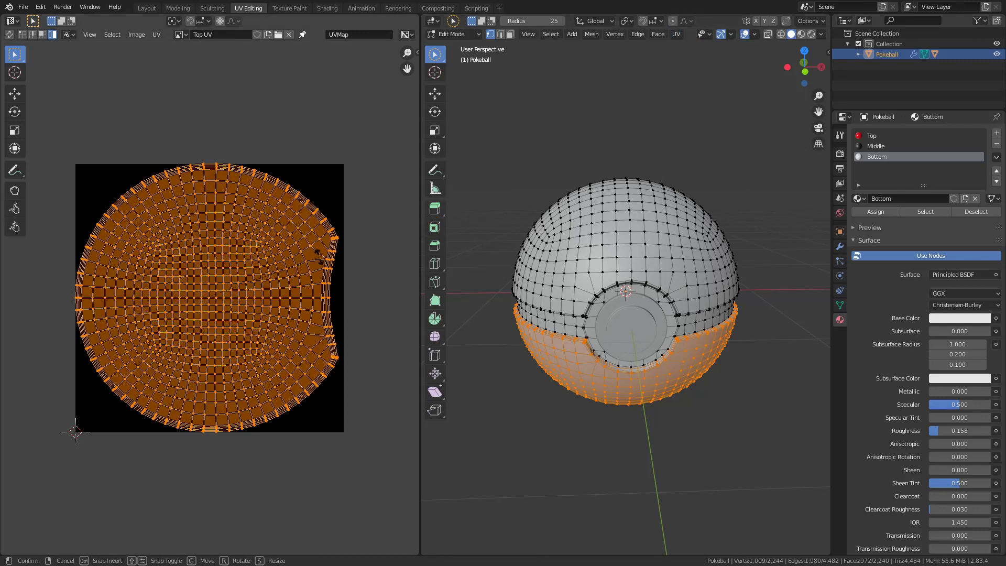
text(90)
key(Return)
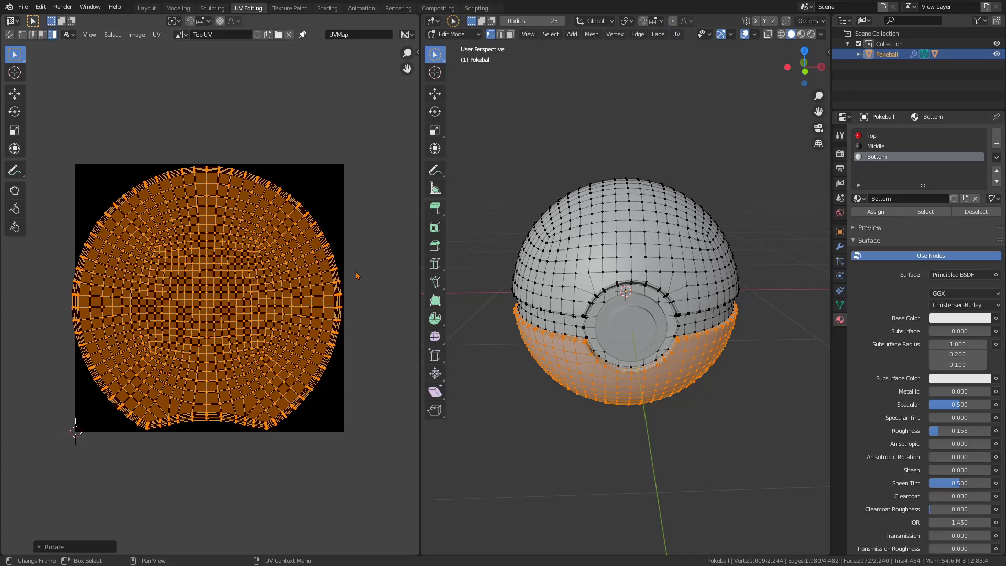
Scale the bottom half's UV island to about 0.95 and shift it slightly along X to center it within the image bounds
scroll(356, 290, up, 1)
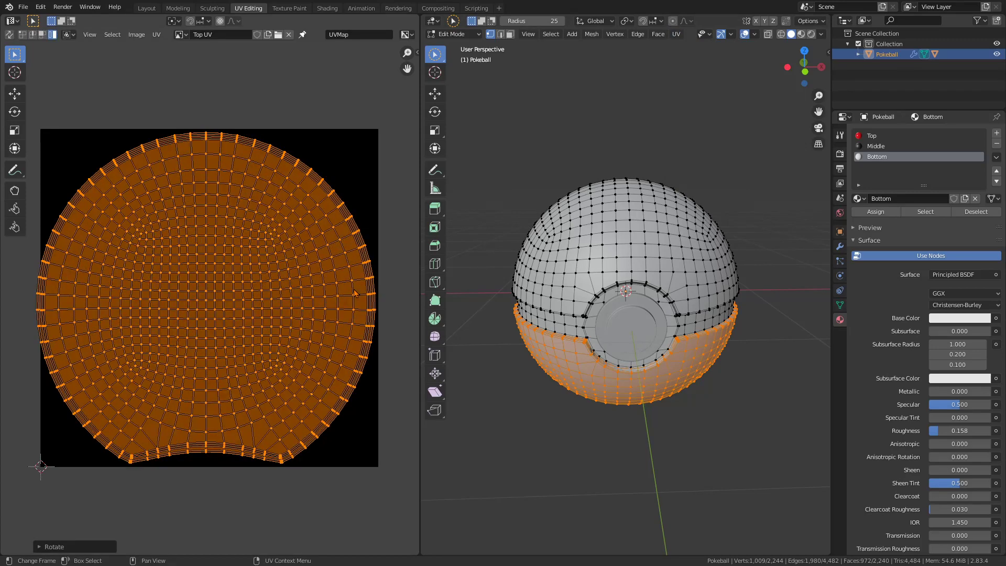
key(s)
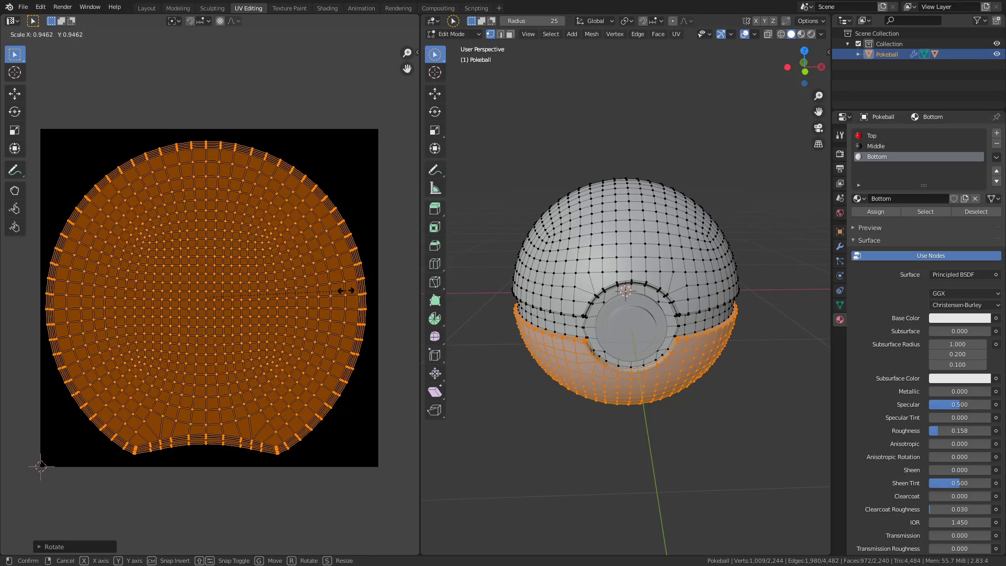
click(347, 295)
key(g)
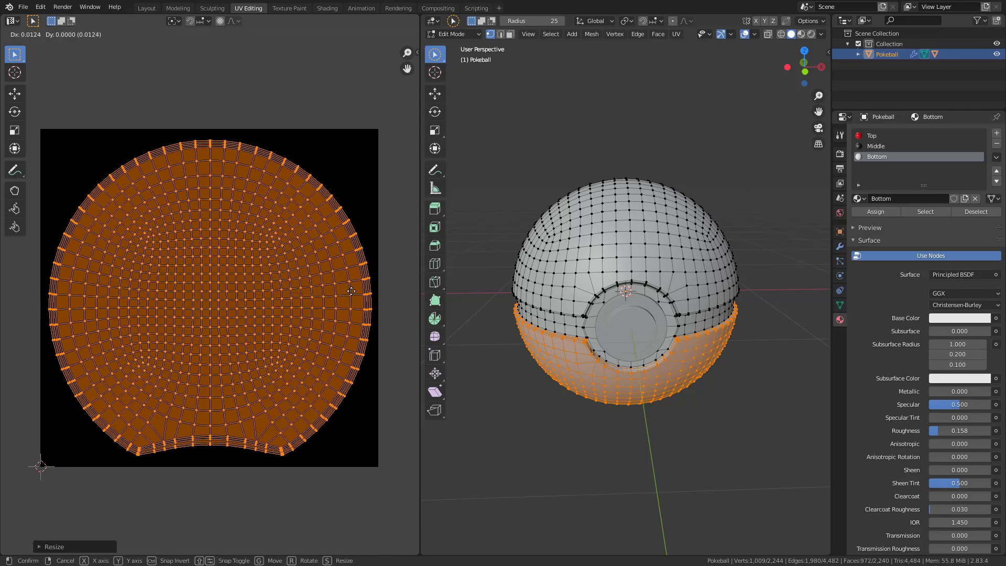
click(351, 291)
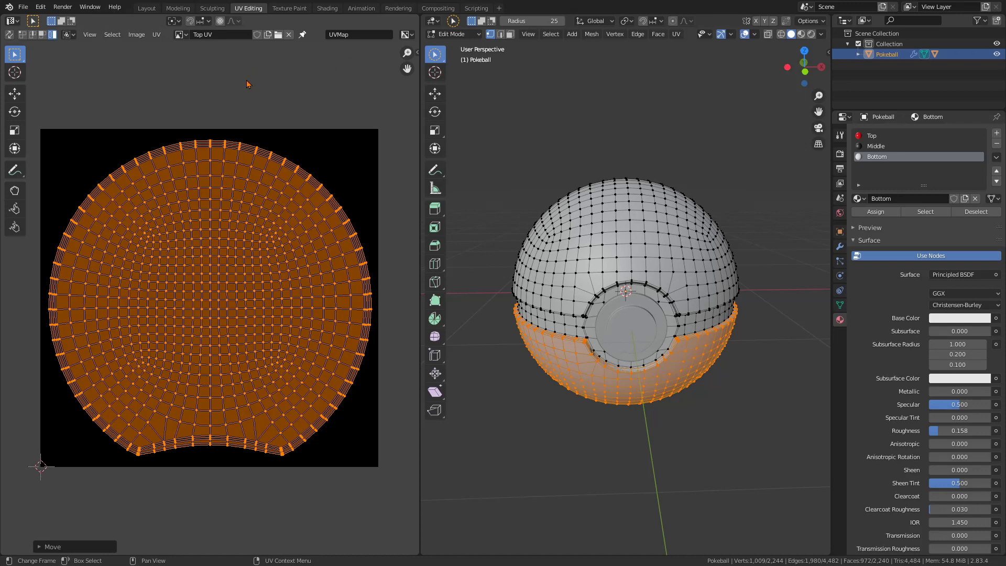
Create a new blank image named "Bottom UV" at 2048 × 2048 px for the bottom half's layout
click(180, 35)
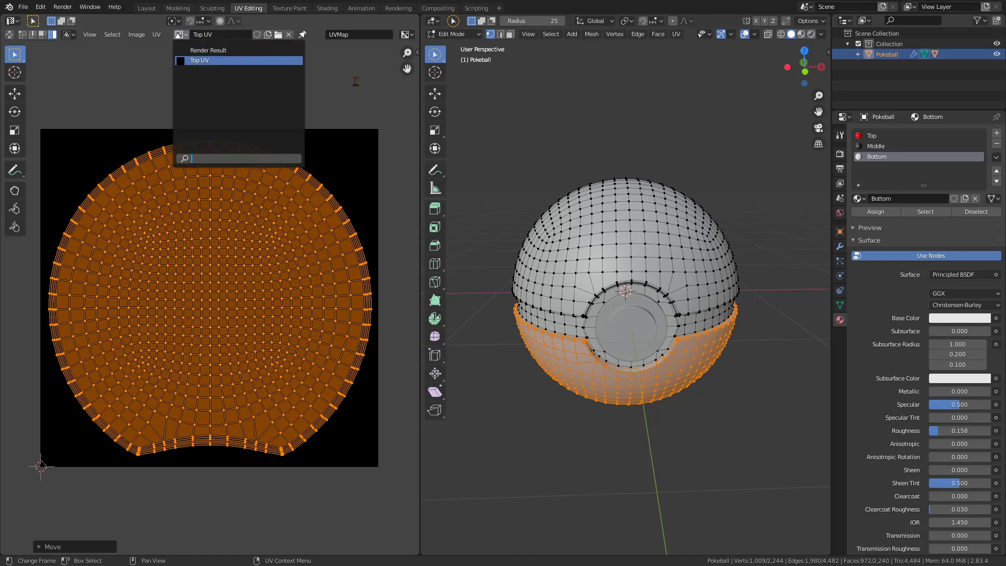
click(157, 35)
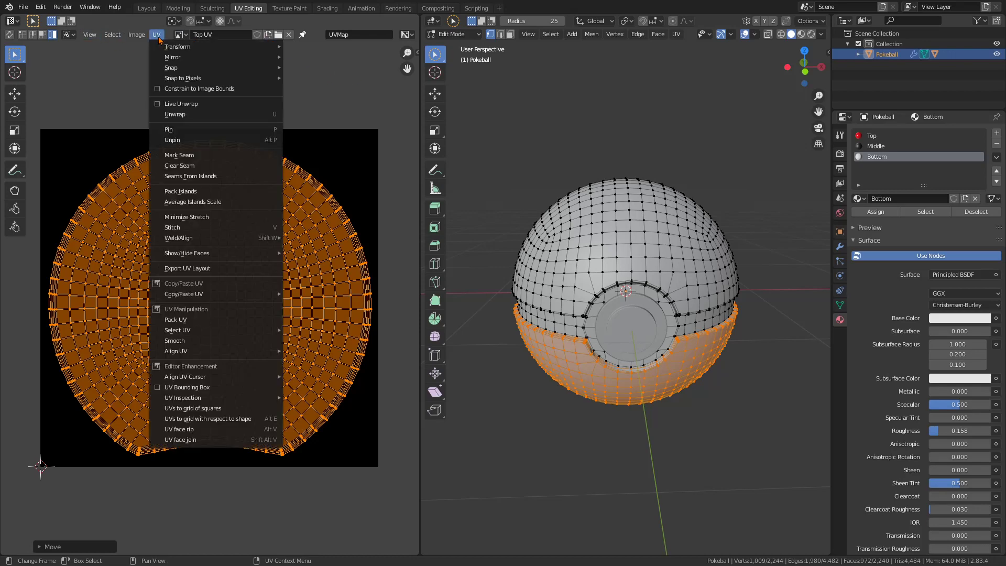
mouse_move(137, 34)
click(156, 54)
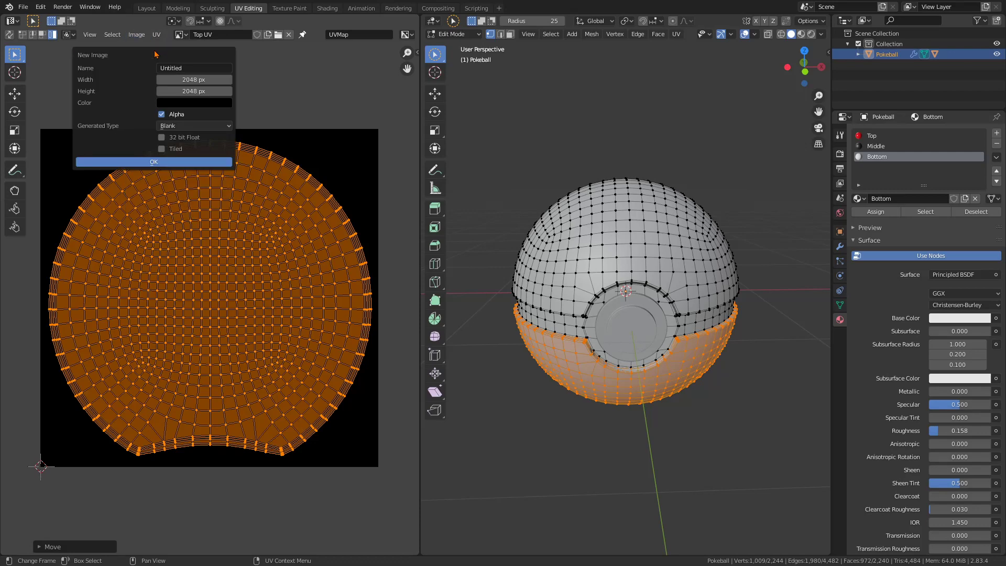
click(194, 68)
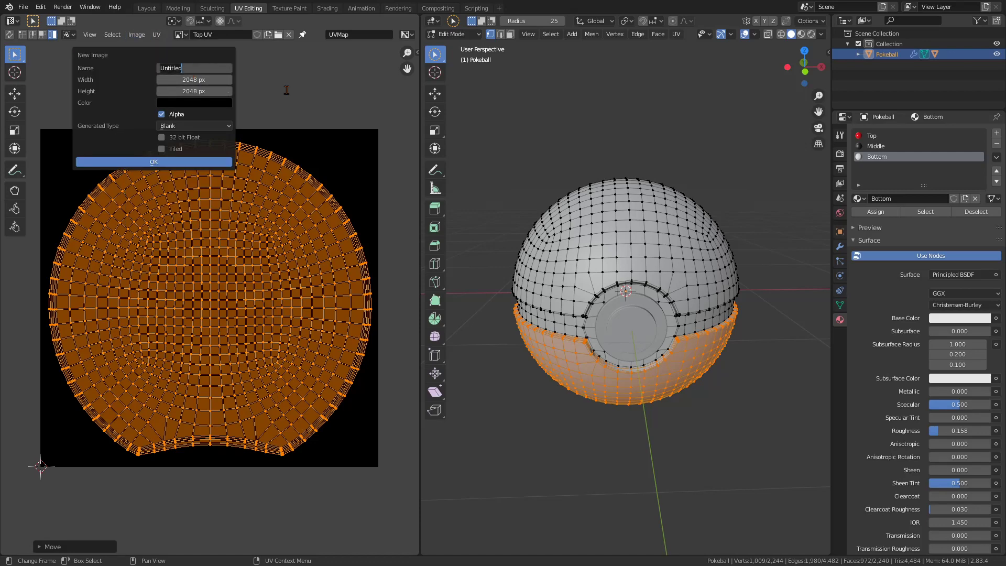
text(Bottom UV)
key(Return)
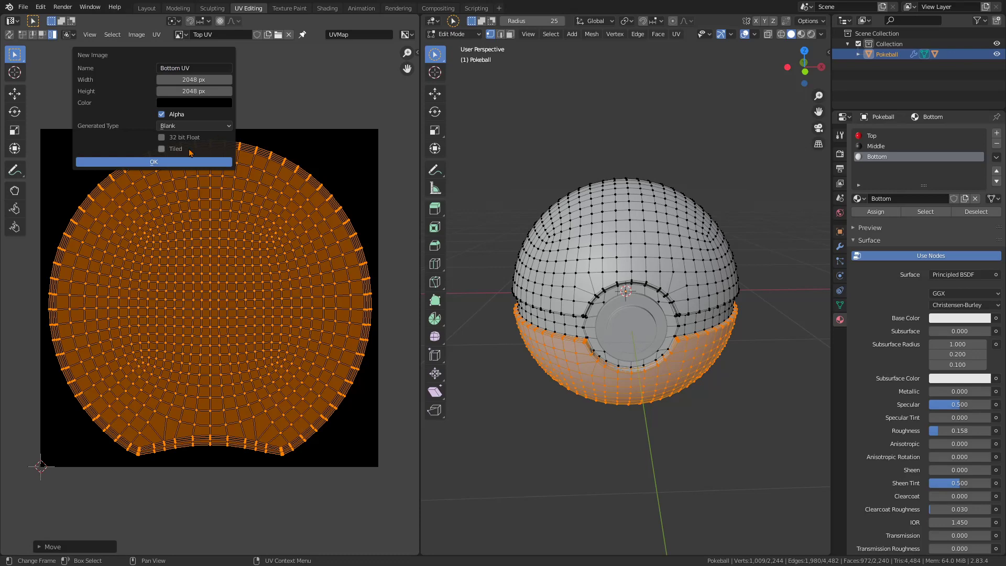
click(163, 161)
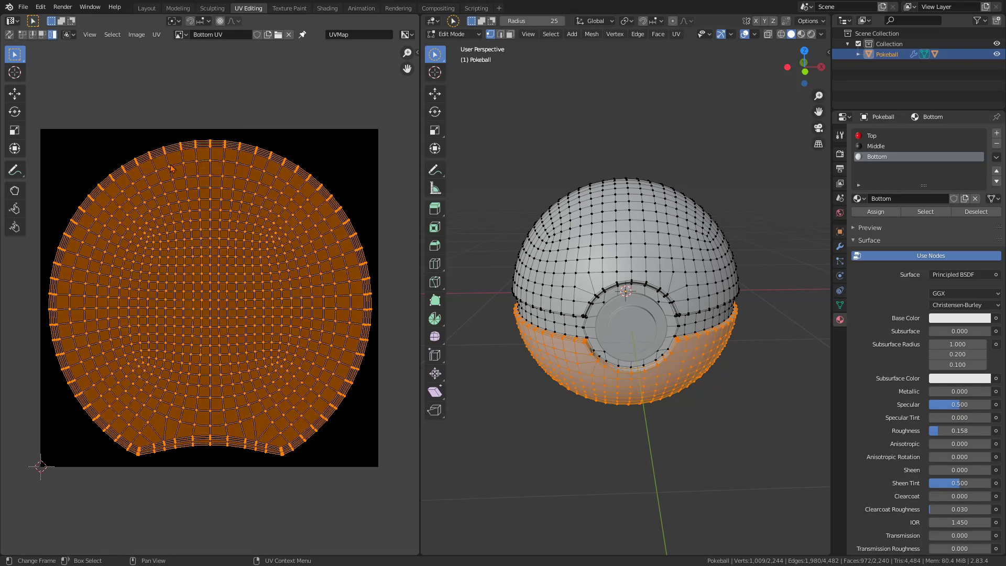
Export the bottom half's UV layout as "Pokeball Bottom-UV.png" in the Dive Ball folder
click(157, 35)
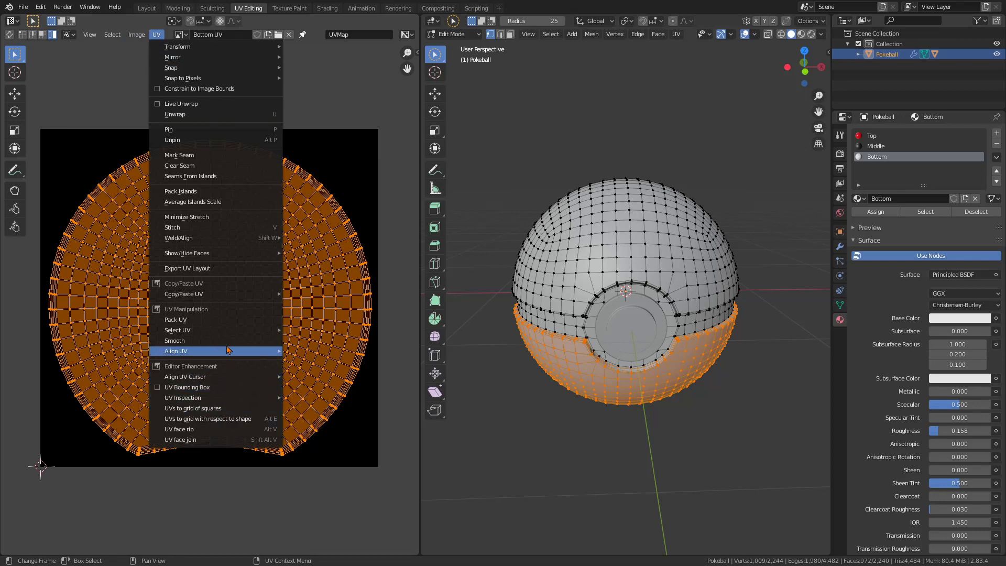
click(220, 269)
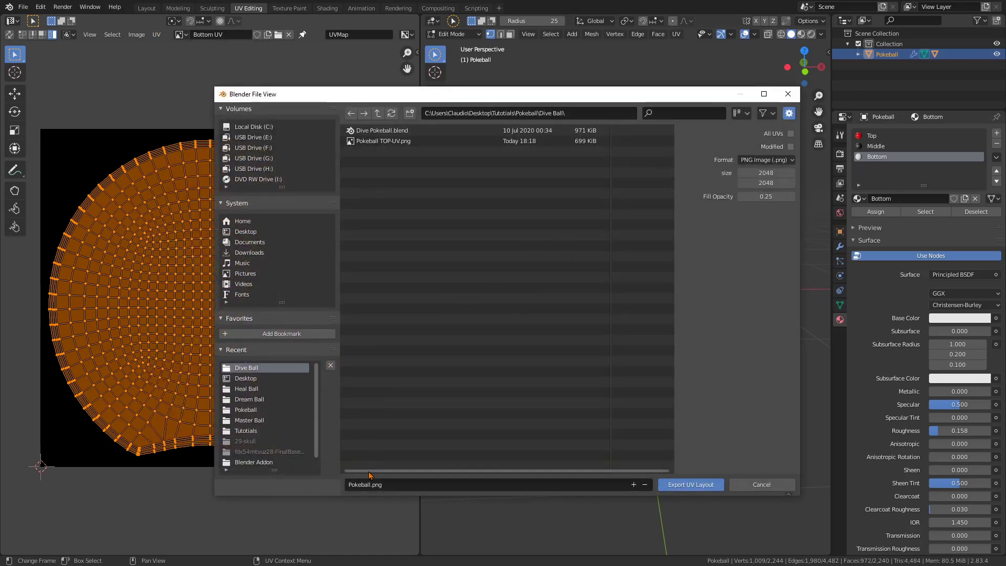
click(397, 142)
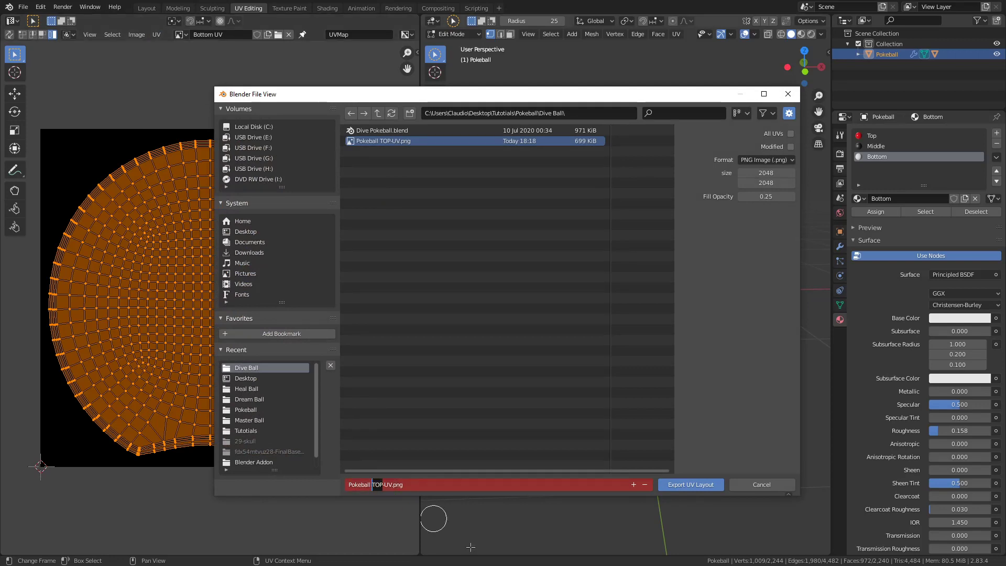
double_click(378, 484)
text(BO)
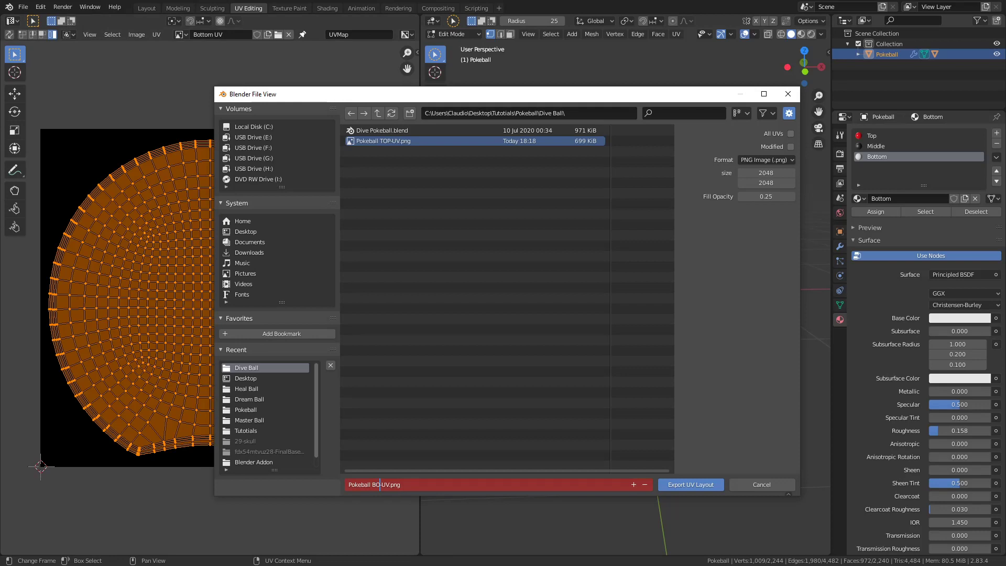
text(ttom)
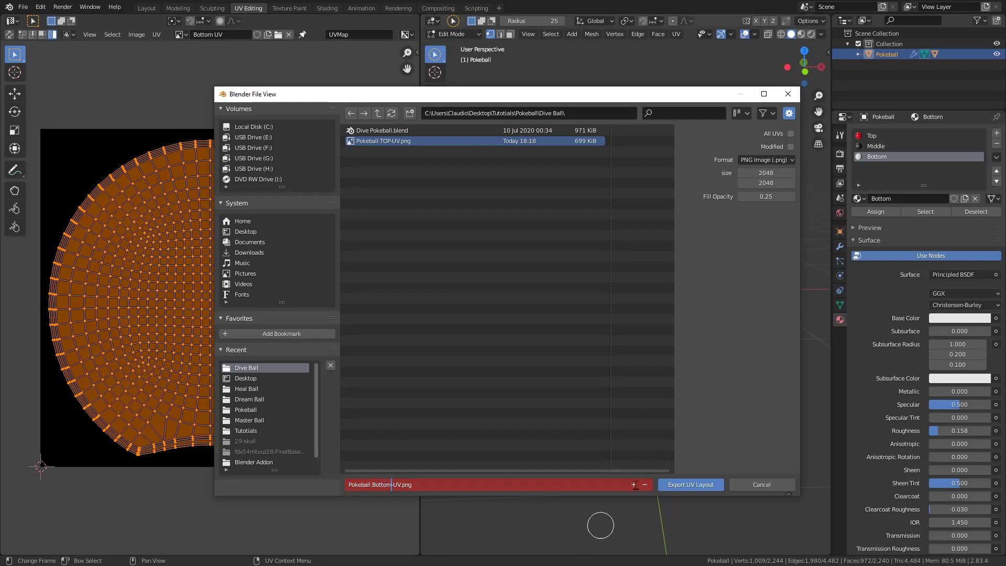
click(693, 487)
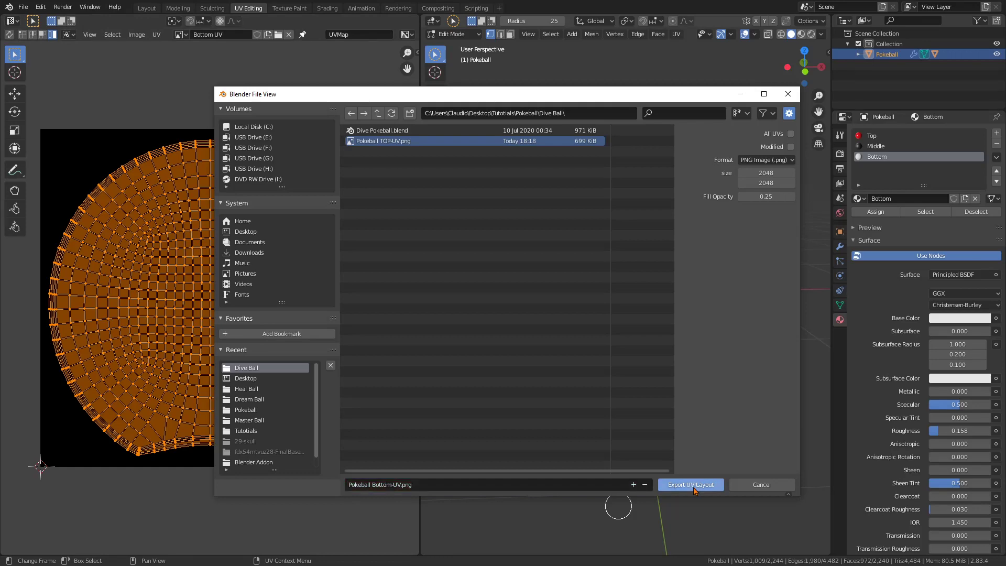
click(692, 486)
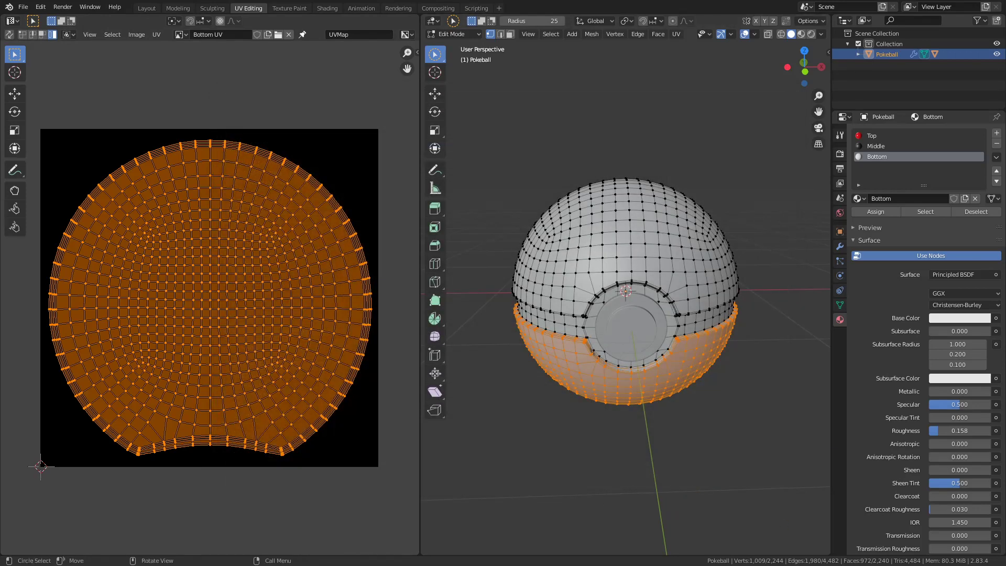
Switch to the Dive Ball folder in File Explorer and open "Pokeball Bottom-UV.png" with Affinity Designer
key(alt+Tab)
drag(409, 50, 423, 145)
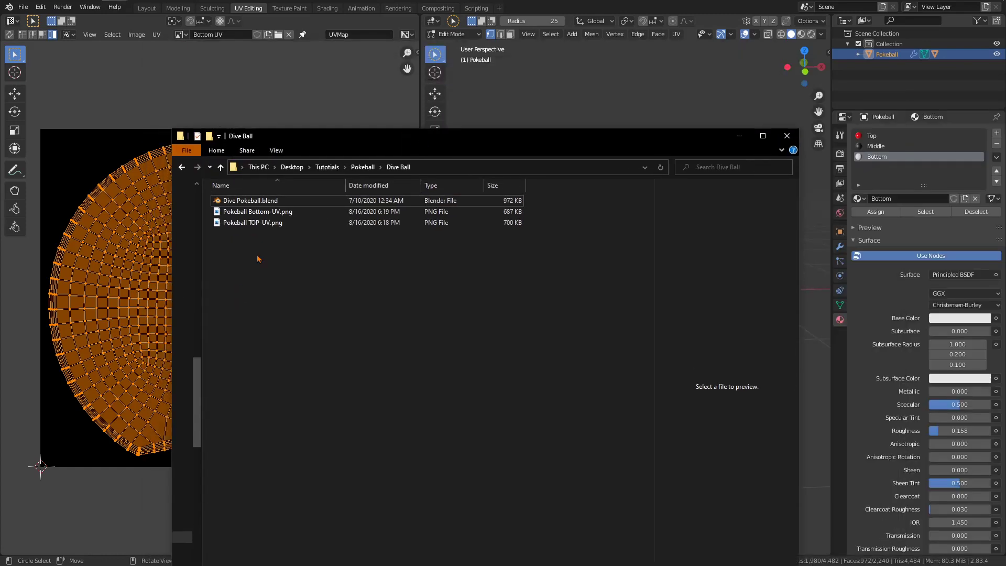
drag(247, 270, 221, 215)
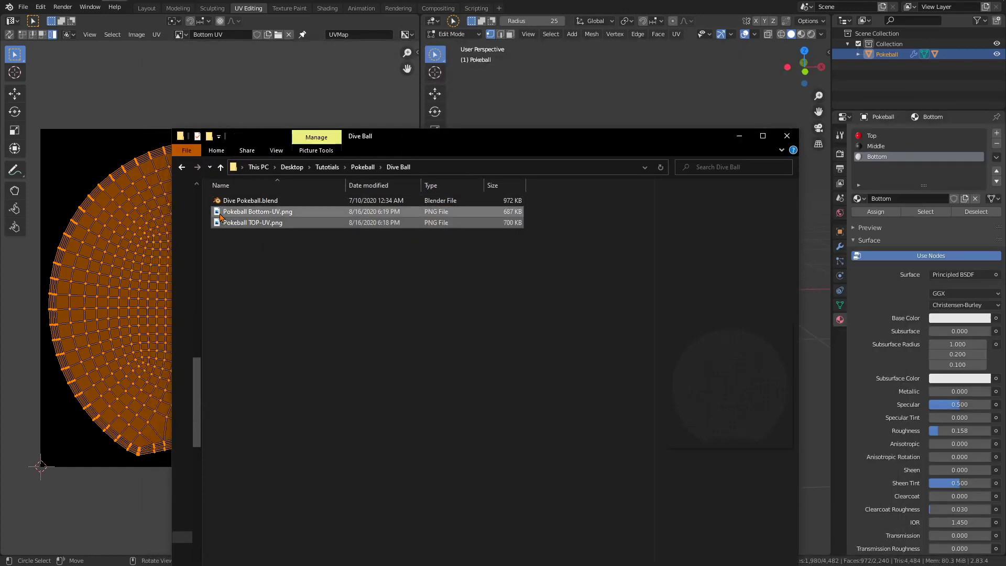
right_click(221, 214)
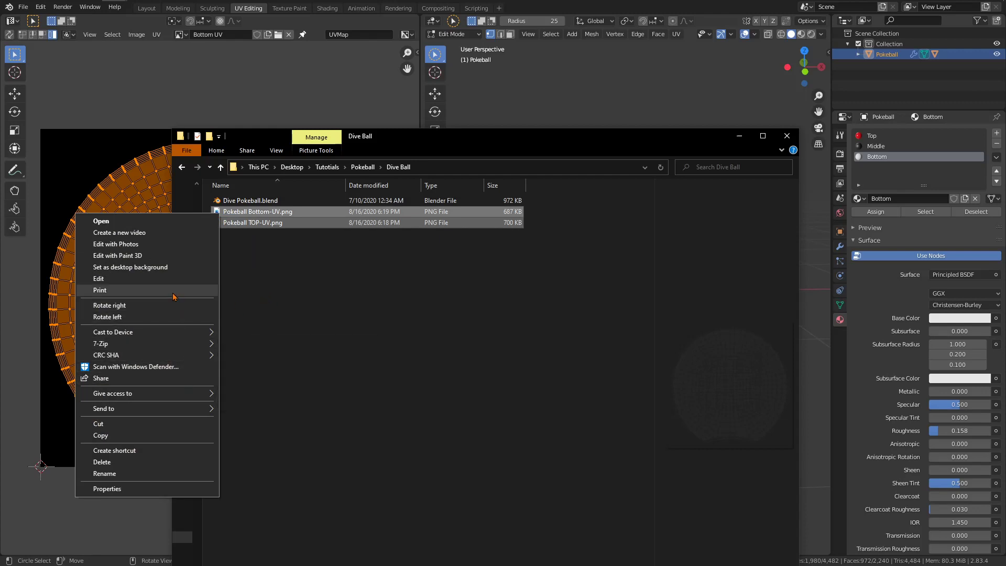
click(290, 325)
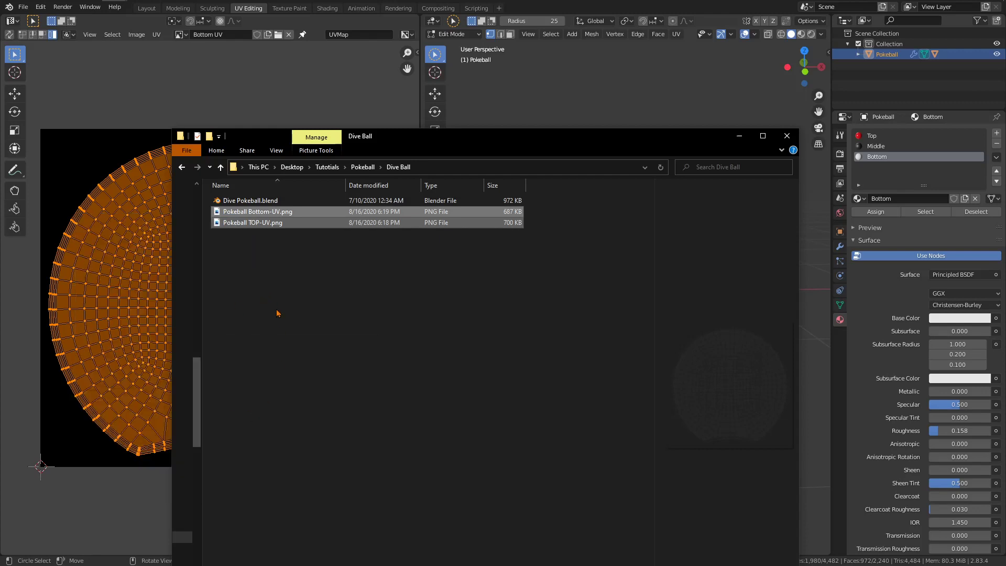
click(233, 213)
right_click(232, 214)
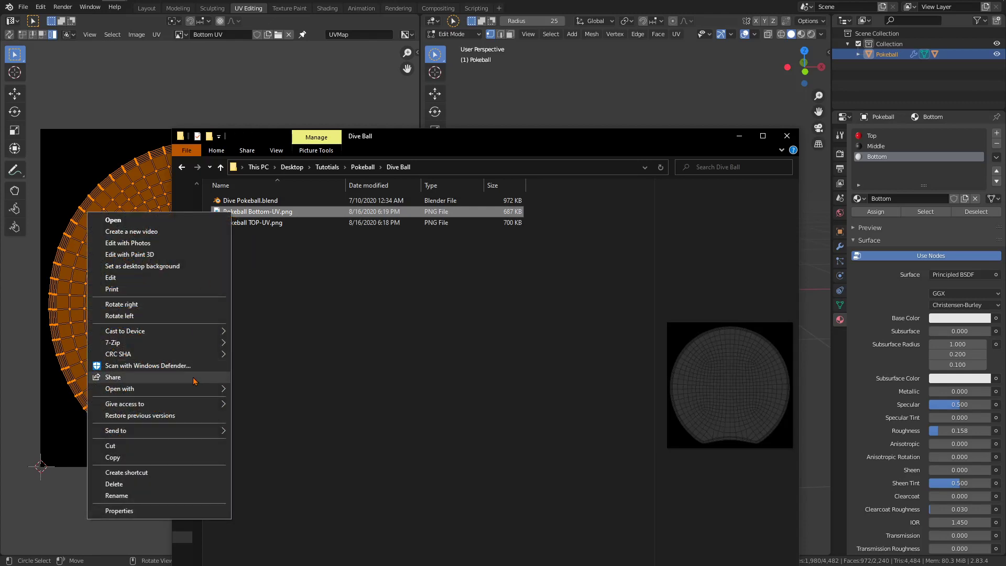
mouse_move(190, 396)
click(269, 401)
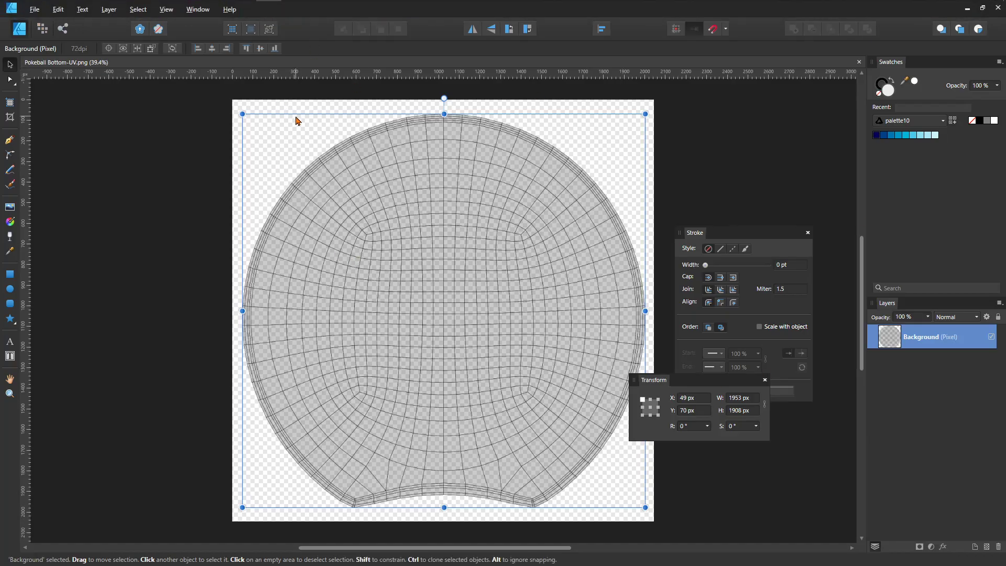
Return to the Dive Ball folder and open "Pokeball TOP-UV.png" in Affinity Designer as well
key(alt+Tab)
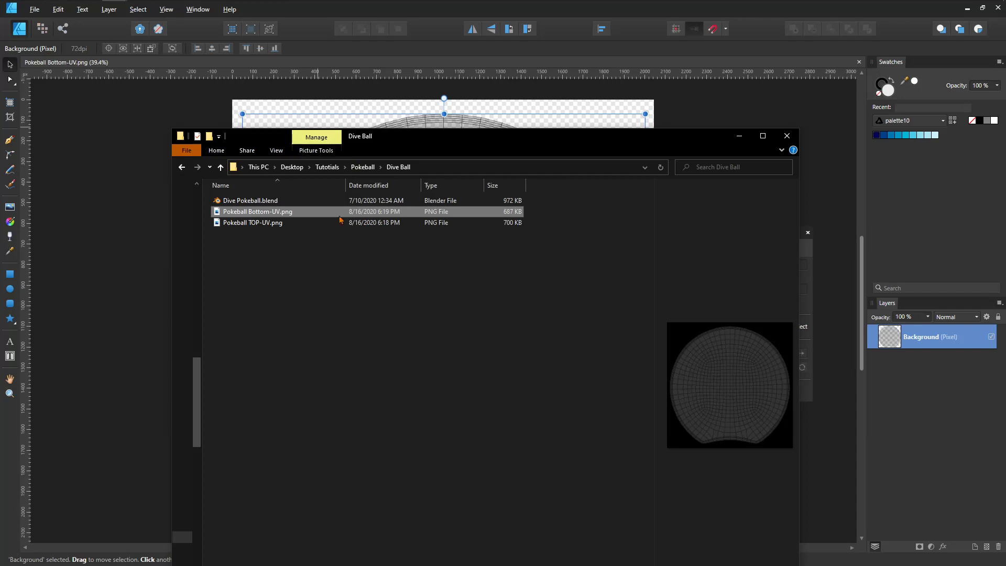
right_click(254, 227)
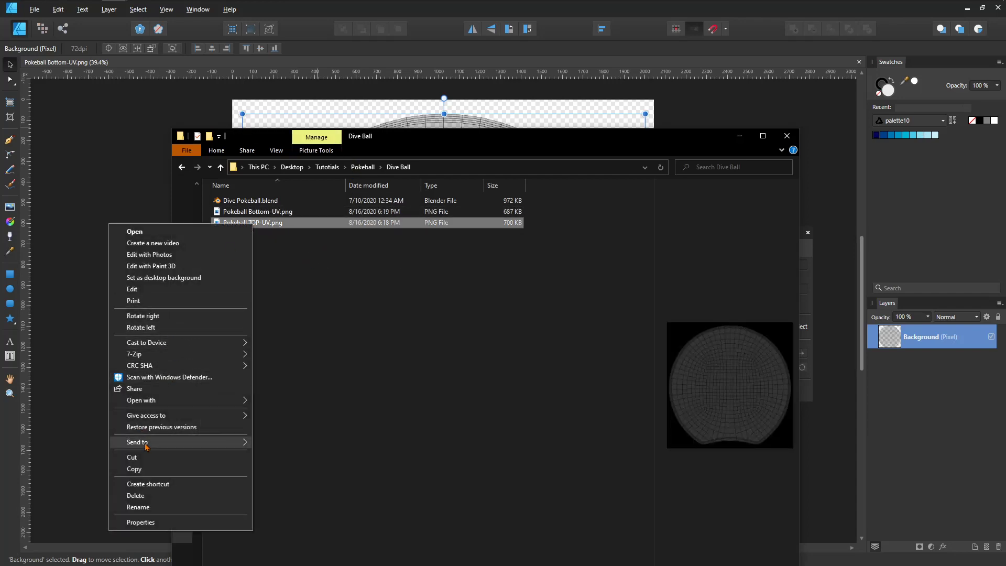
mouse_move(158, 401)
click(291, 414)
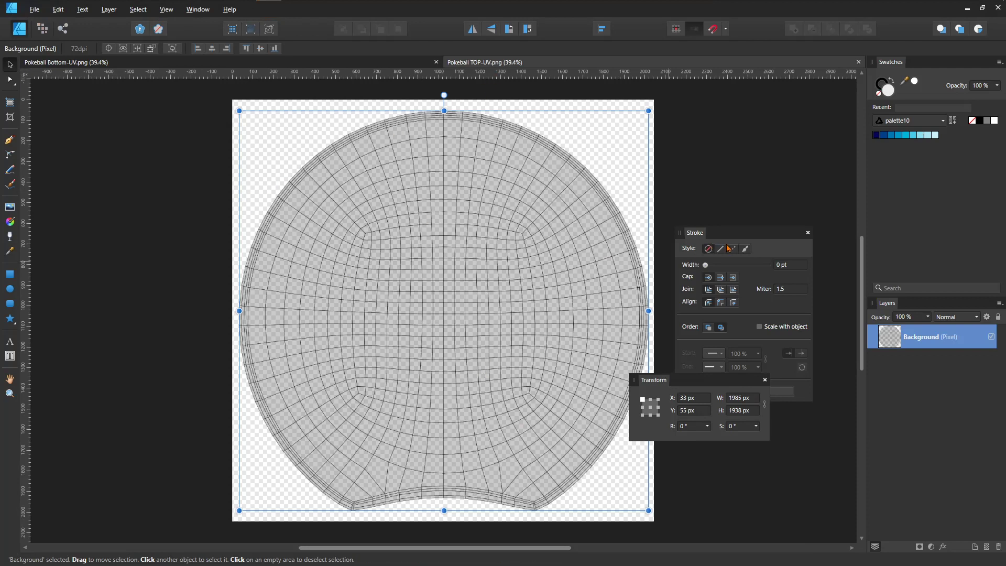
Lock the Background layer of the top UV document and lower its opacity to 53%
mouse_move(633, 385)
mouse_down()
mouse_move(751, 463)
mouse_move(717, 437)
mouse_up()
click(9, 275)
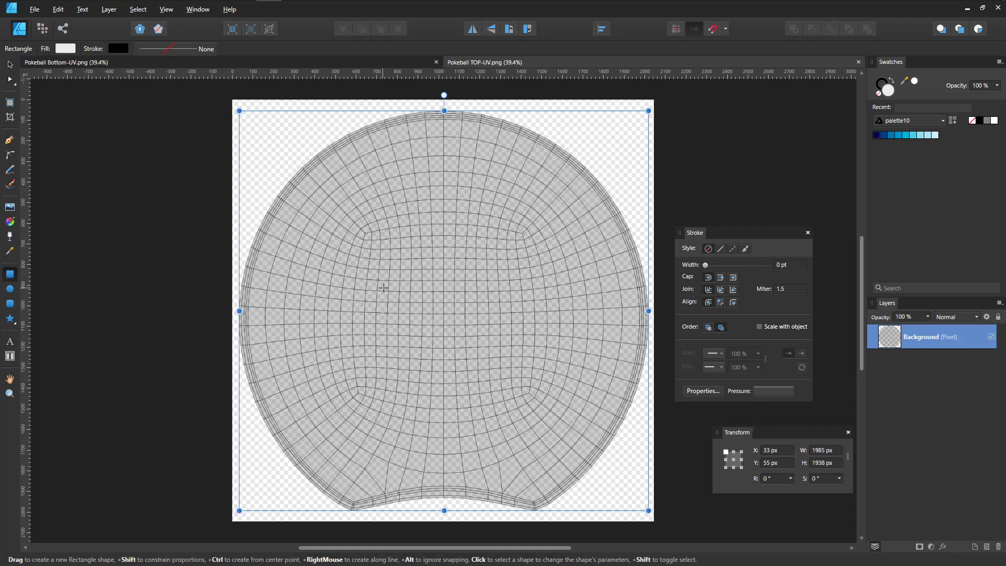
click(998, 317)
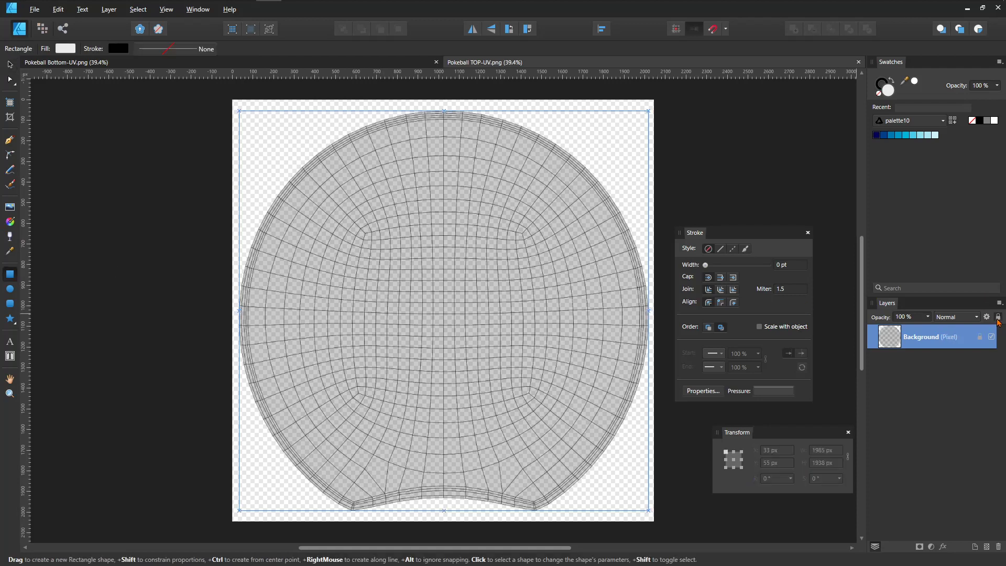
click(928, 316)
drag(932, 328, 894, 328)
Draw a light grey square about 531 px wide over the UV layout and center it horizontally and vertically on the page
click(14, 274)
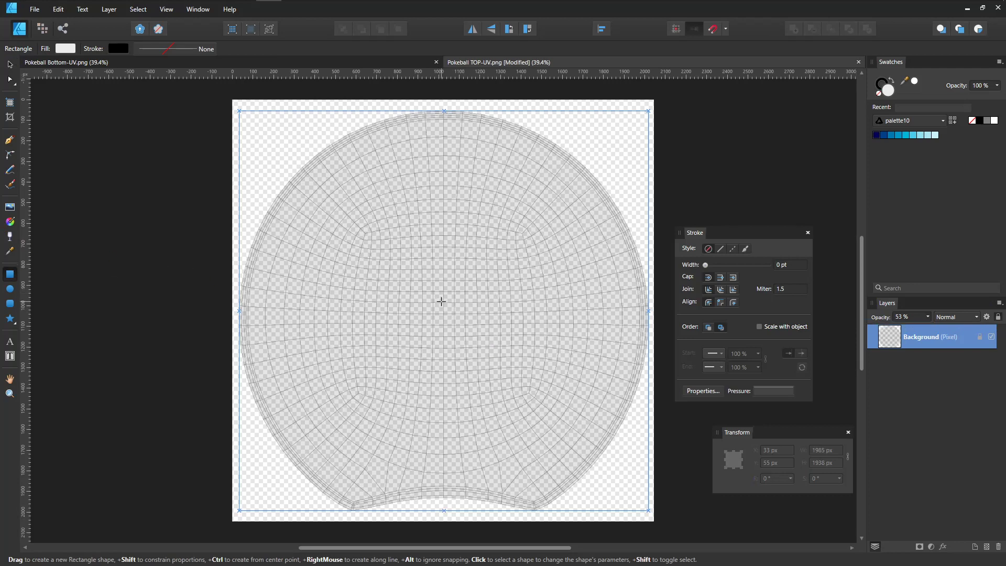
drag(443, 302, 545, 417)
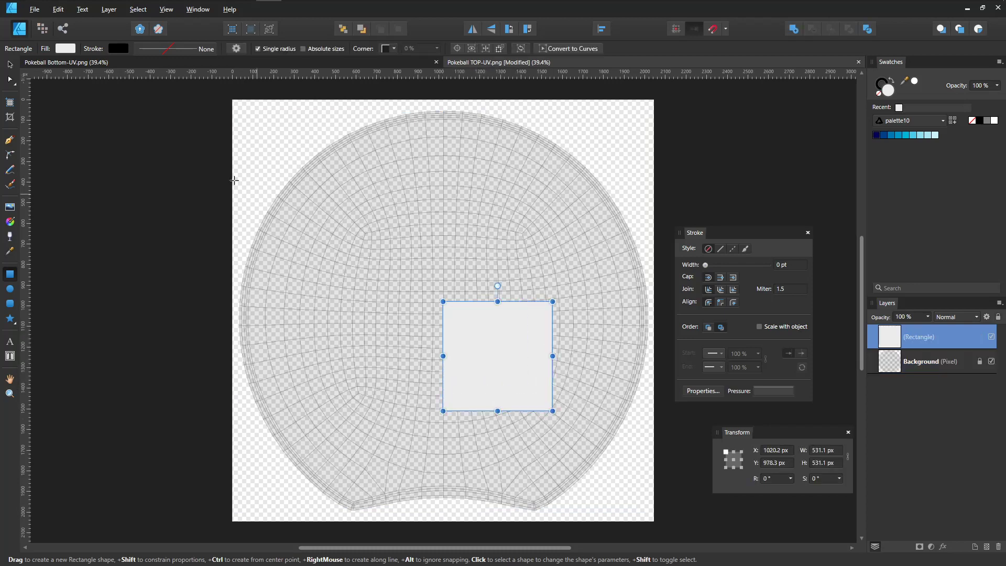
click(9, 64)
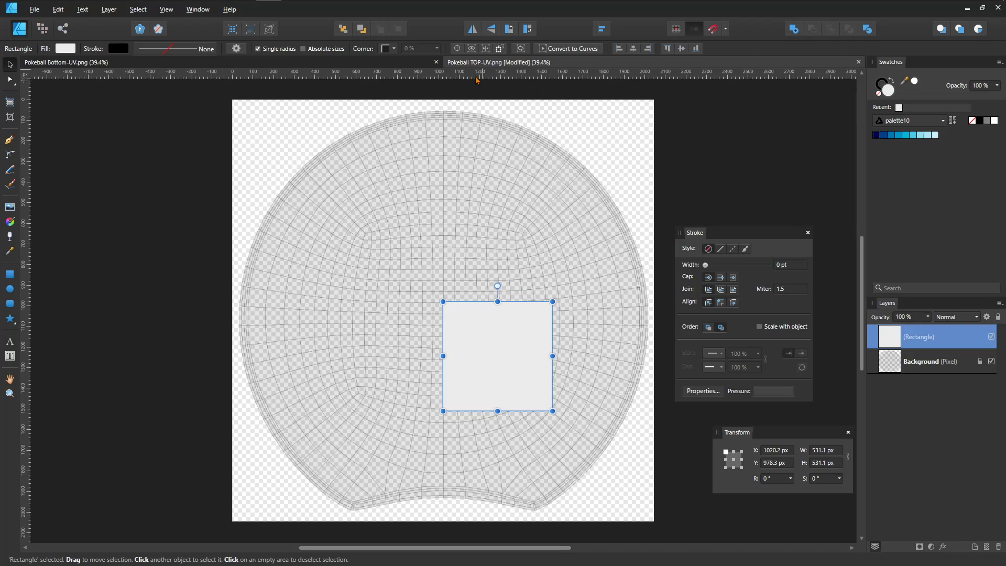
click(602, 29)
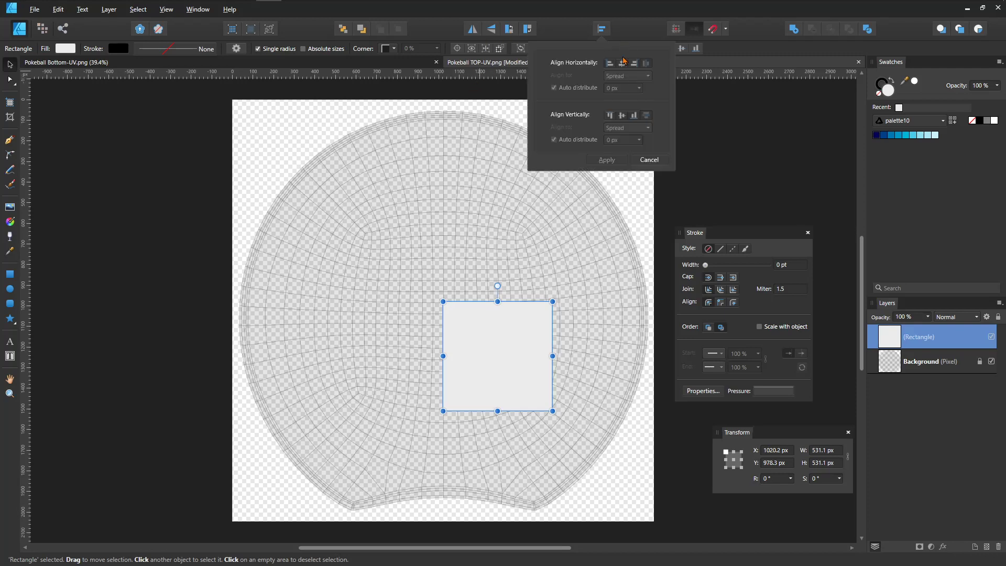
click(622, 63)
click(628, 116)
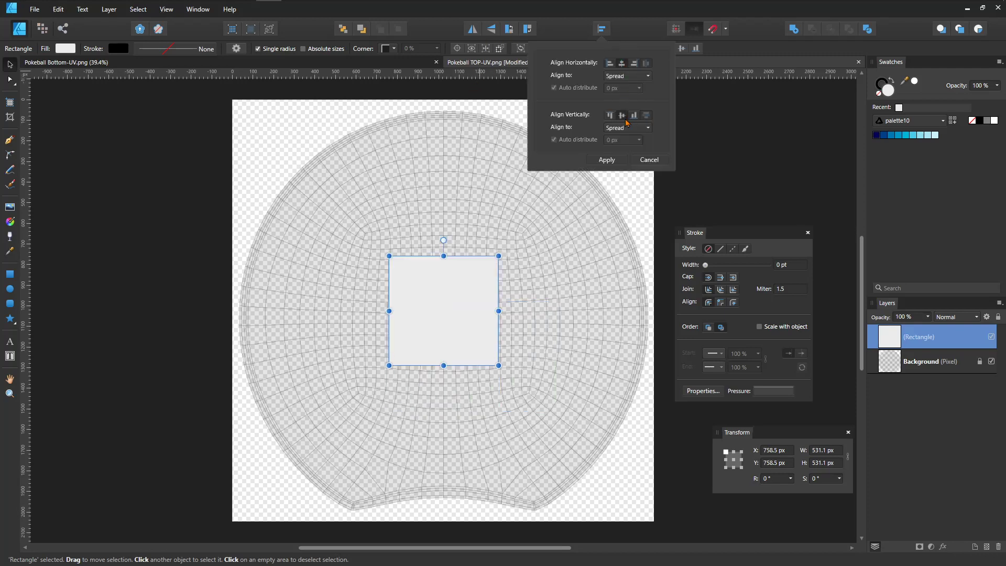
click(608, 342)
click(473, 317)
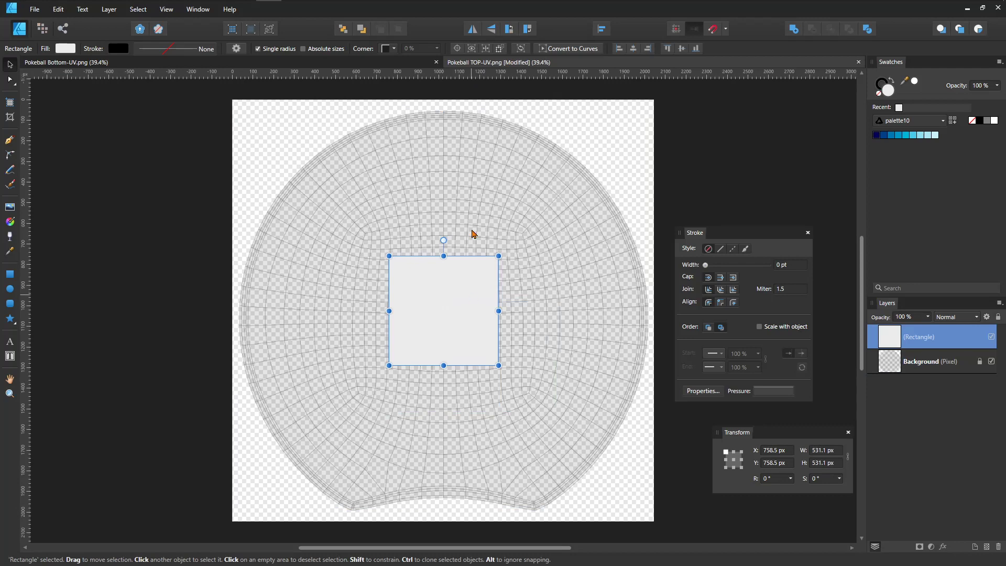
Convert the centered square to curves
click(566, 48)
key(z)
click(468, 309)
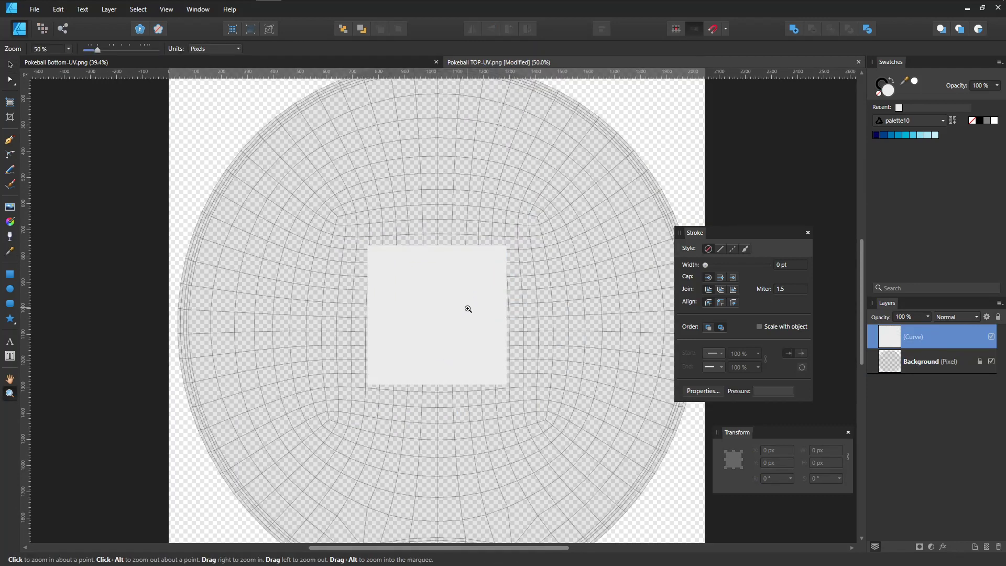
Give the centered square a 7.6 pt black stroke and remove its fill
click(10, 64)
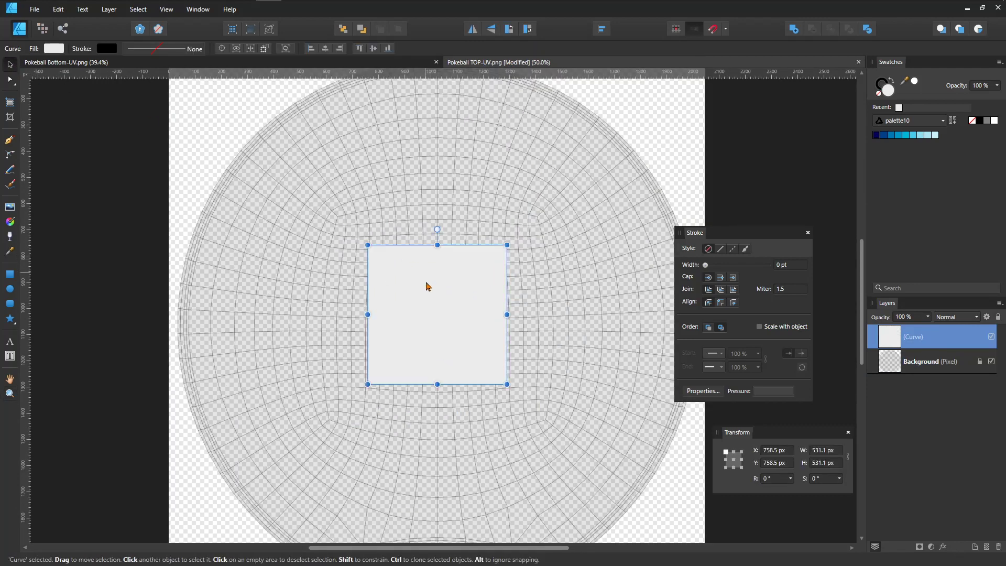
click(142, 50)
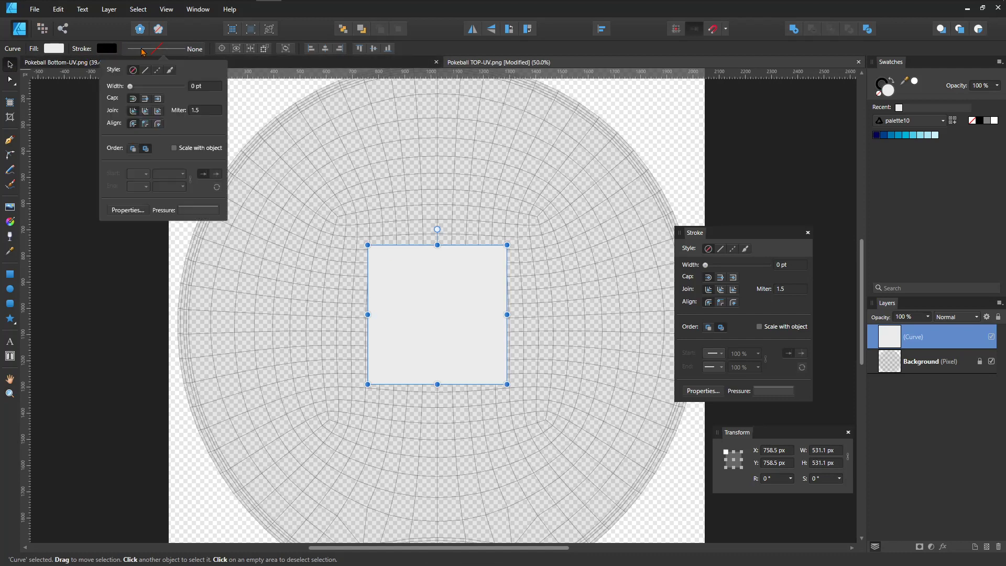
drag(131, 87, 151, 90)
click(61, 51)
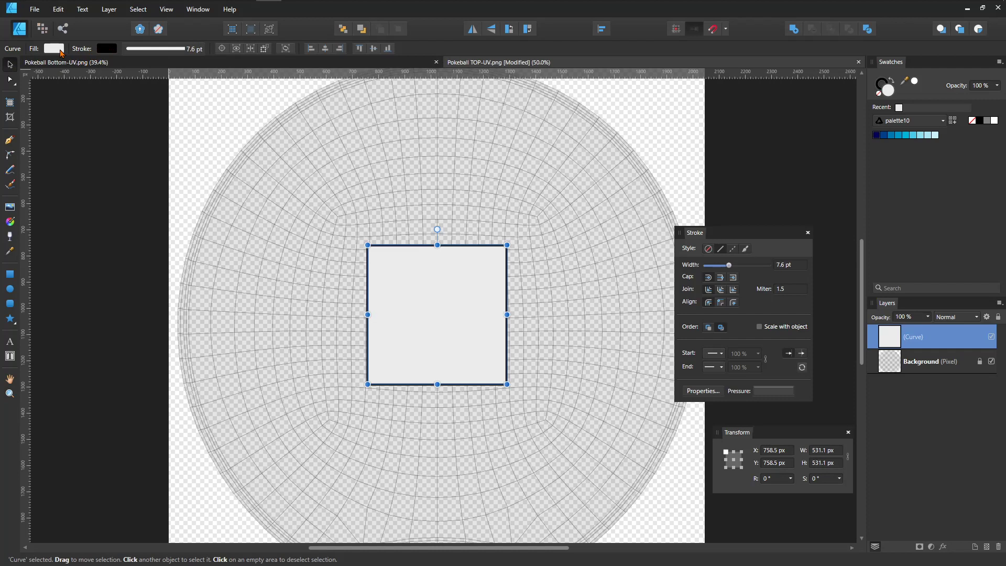
click(60, 50)
click(165, 68)
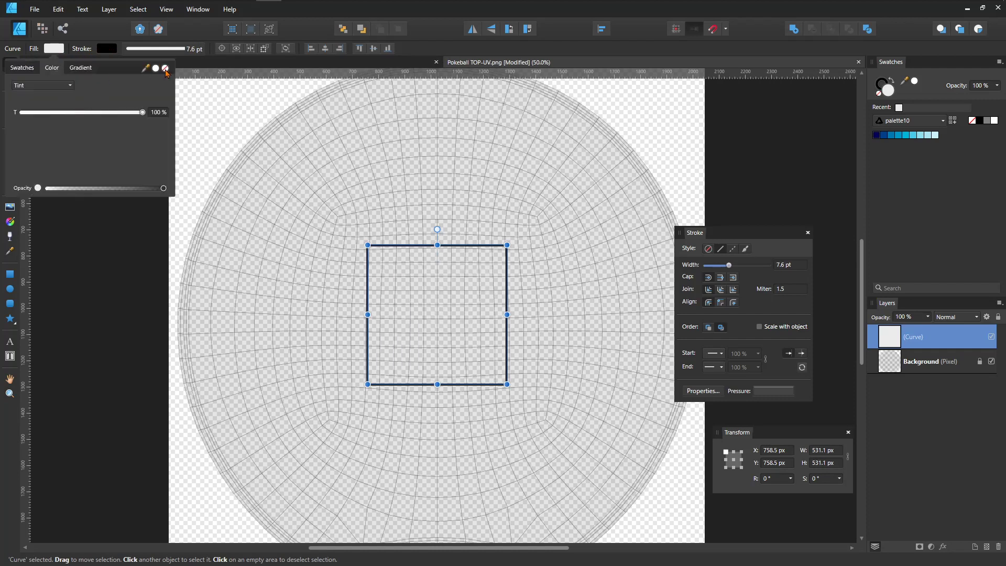
click(459, 263)
click(461, 249)
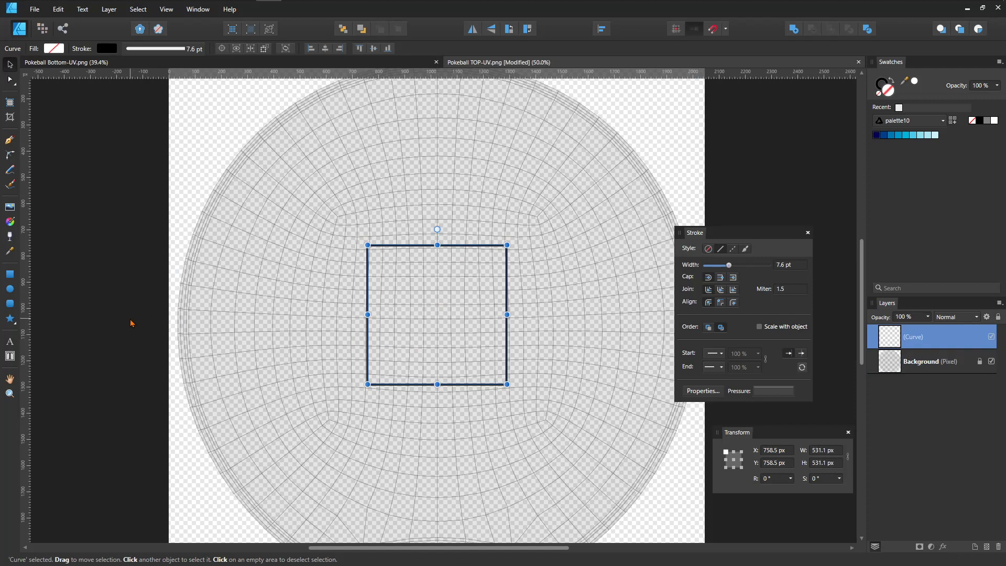
Place a vertical guide at the page's center and add a node where it crosses the square's lower edge
drag(26, 315, 438, 348)
click(10, 80)
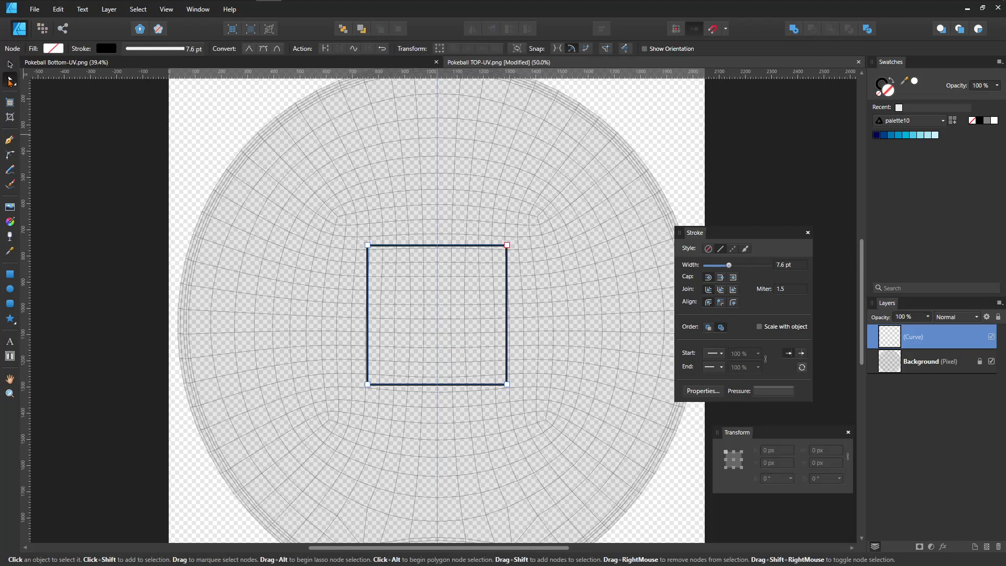
click(438, 385)
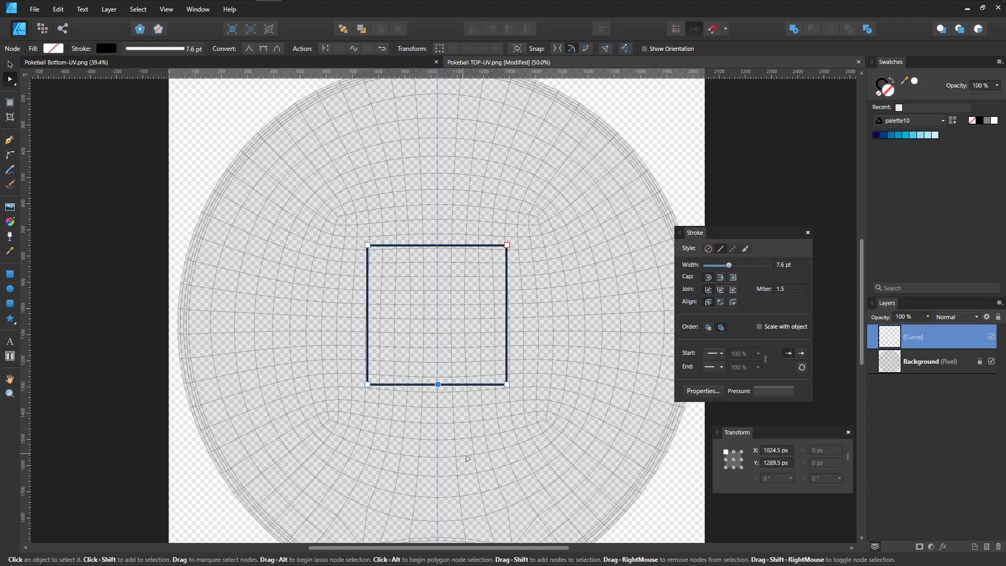
Raise the new middle node of the lower edge by 200 px to Y 1089.5 px, forming a V-shaped notch
key(shift+Up)
key(shift+Up)
key(shift+Up)
key(shift+Up)
key(shift+Up)
key(shift+Up)
key(shift+Up)
key(shift+Up)
key(shift+Up)
key(shift+Up)
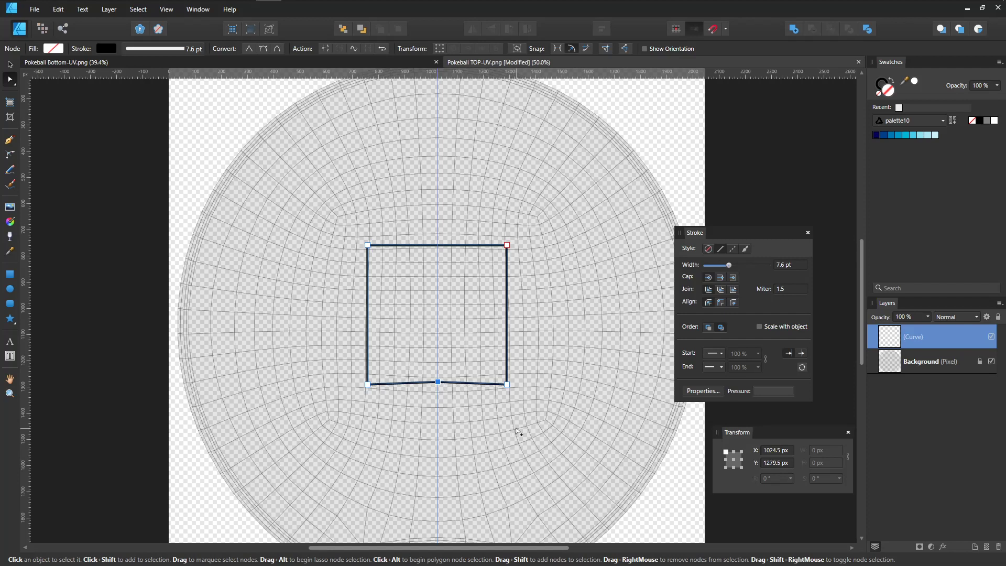
key(shift+Up)
key(shift+Up)
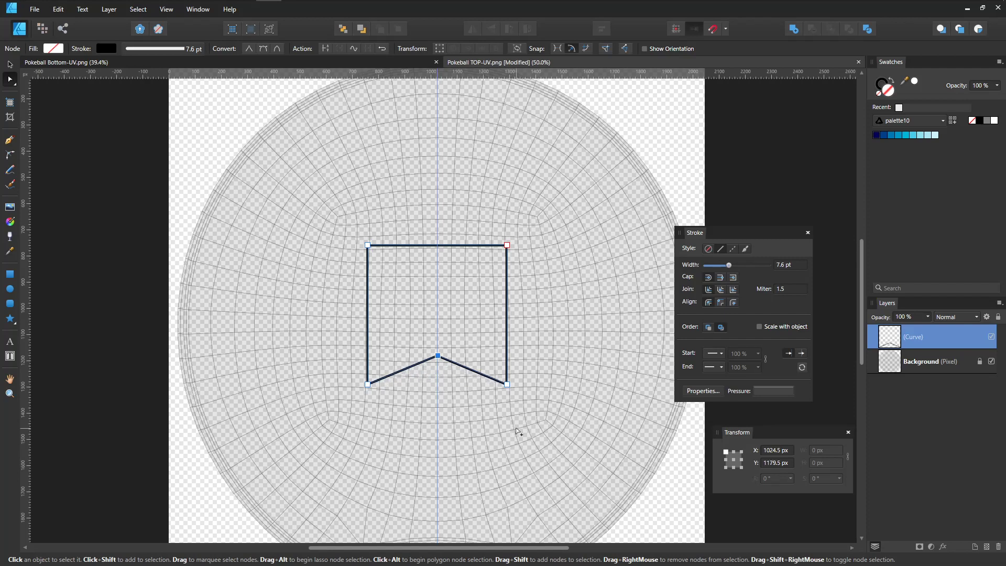
key(shift+Up)
key(shift+Up)
key(shift+Up)
key(shift+Up)
key(shift+Up)
key(shift+Up)
key(shift+Up)
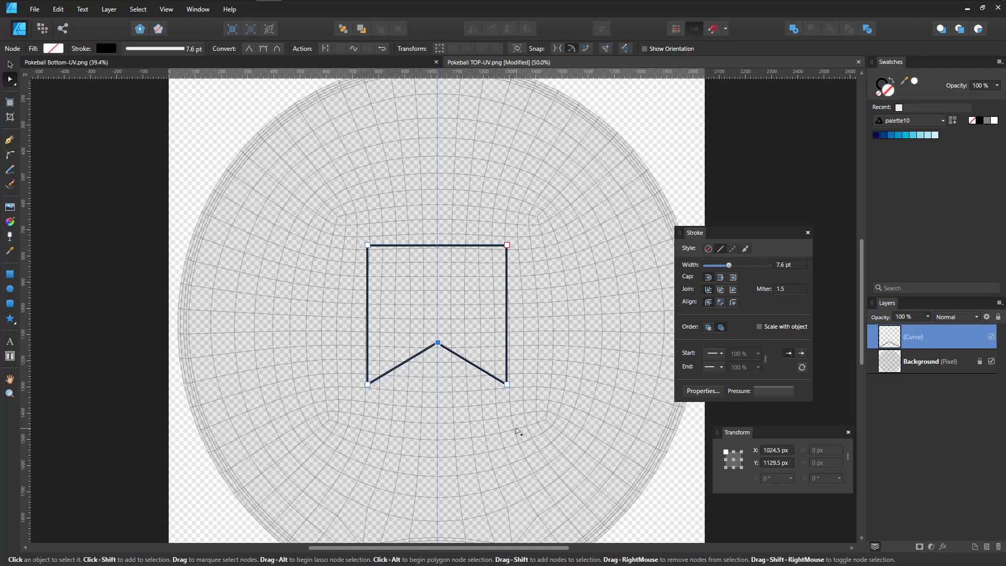
key(shift+Up)
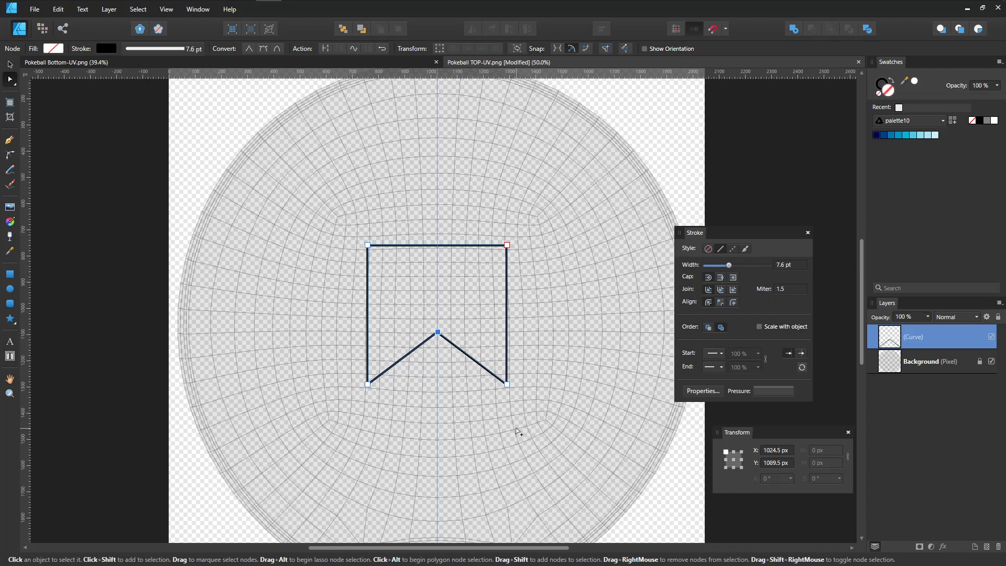
Narrow the notched shape symmetrically to about 383 px wide and move it straight down to about Y 1038.5 px
key(v)
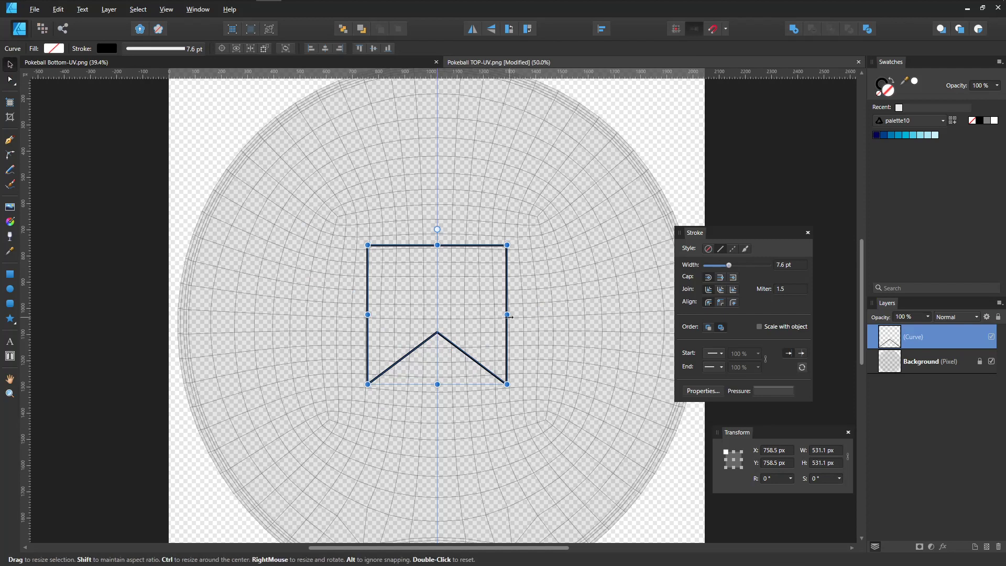
drag(507, 314, 489, 319)
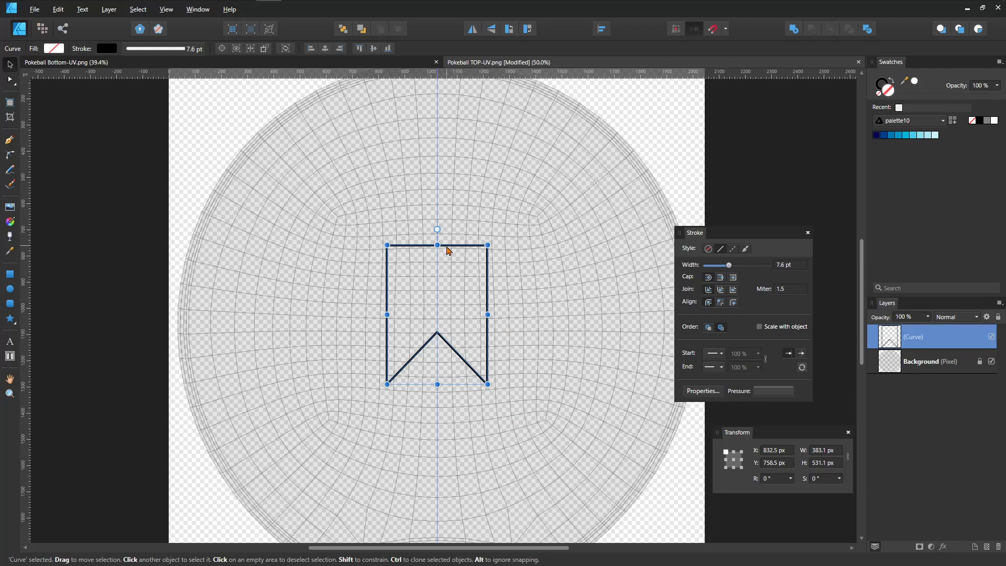
drag(448, 250, 441, 323)
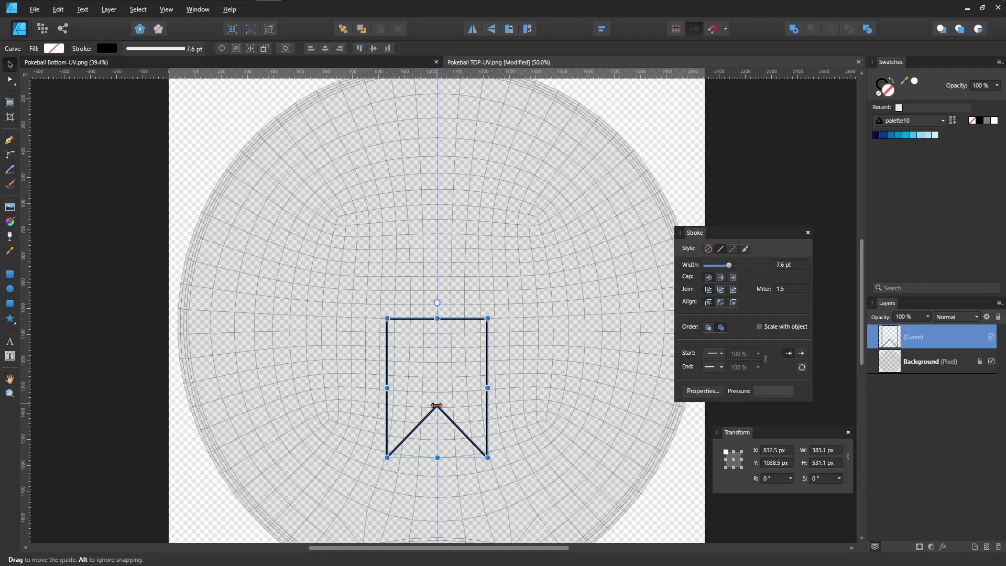
Place a copy of the notched shape, rotated 180°, above the original so that their flat edges slightly overlap
ctrl+drag(452, 423, 470, 304)
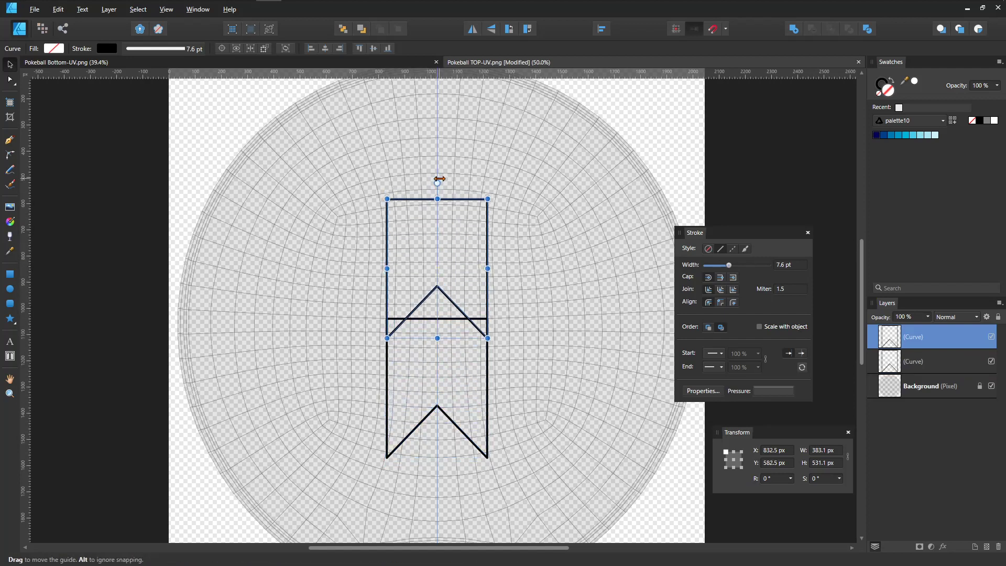
drag(445, 181, 425, 456)
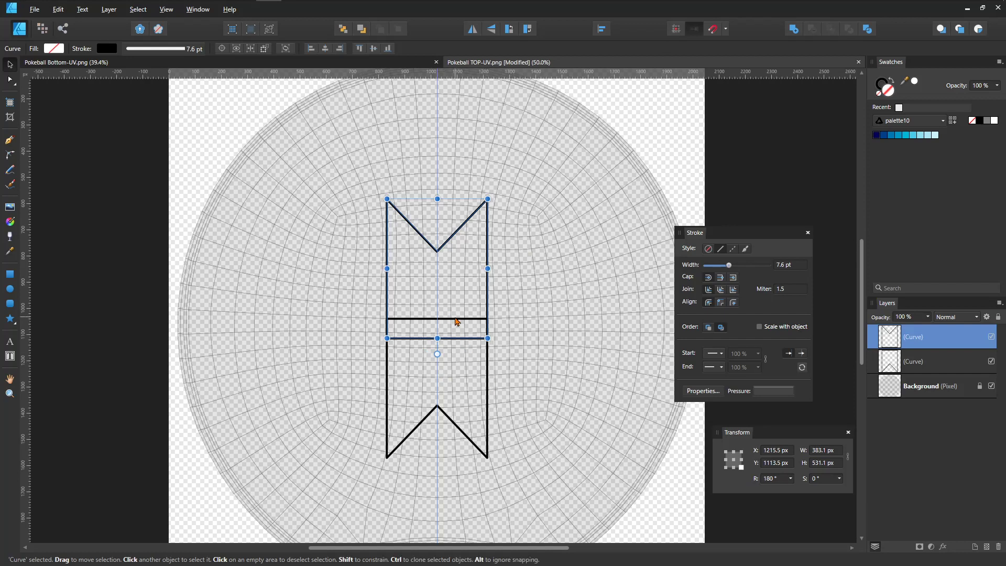
key(shift+Up)
key(shift+Up)
key(shift+Up)
key(shift+Up)
key(shift+Up)
key(shift+Up)
key(shift+Up)
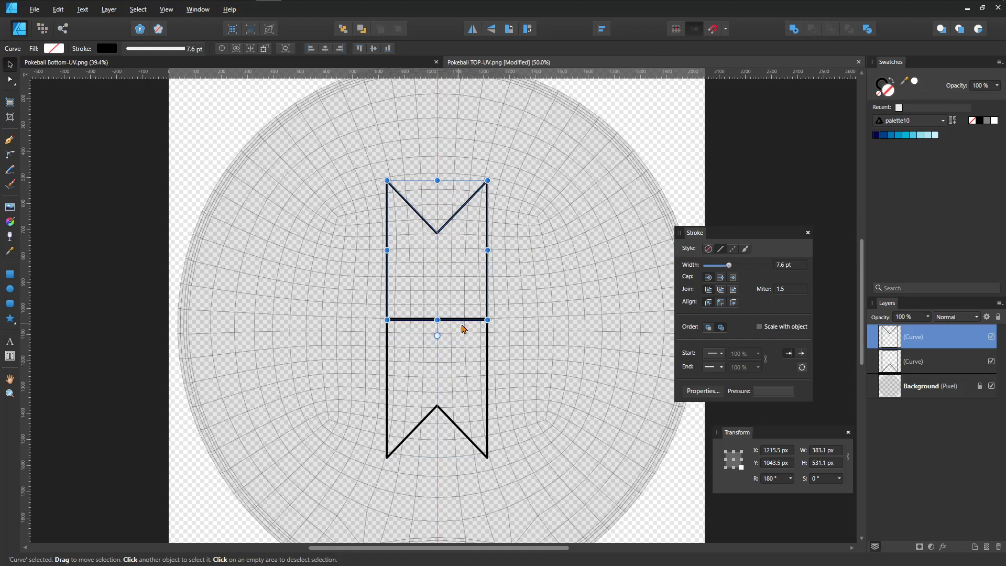
Duplicate both notched shapes together and rotate the copies by -90° to form a cross
shift+click(487, 370)
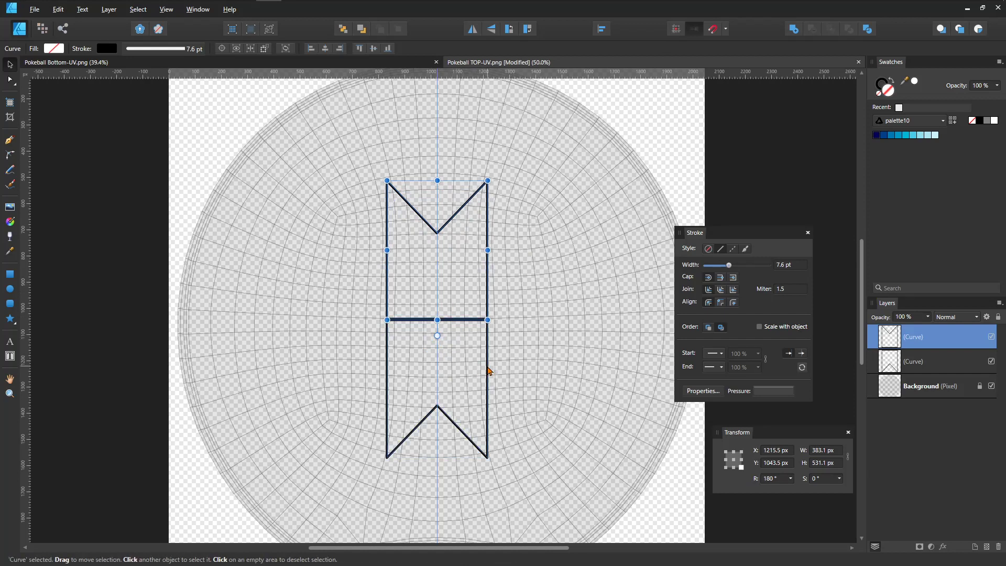
key(ctrl+j)
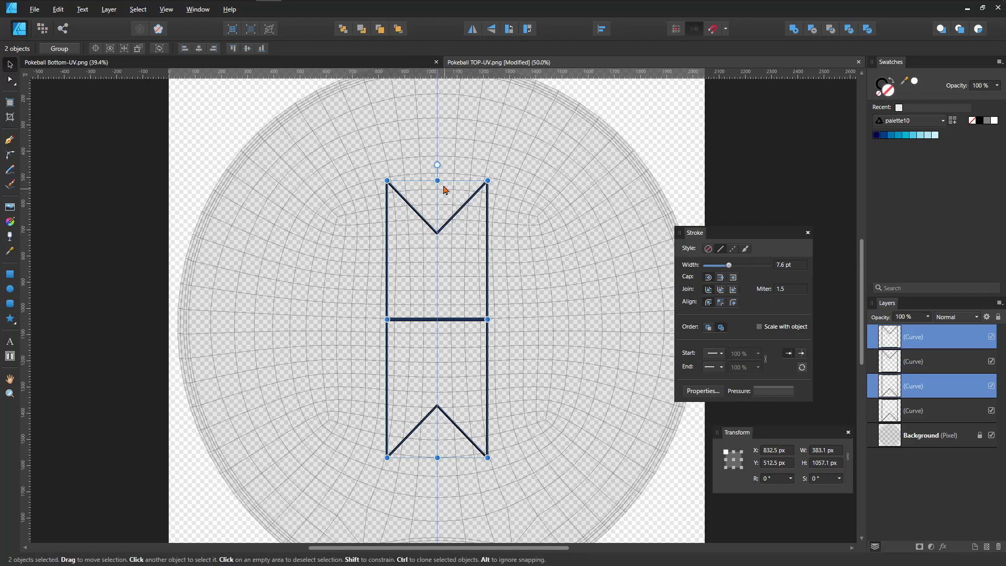
drag(437, 164, 628, 322)
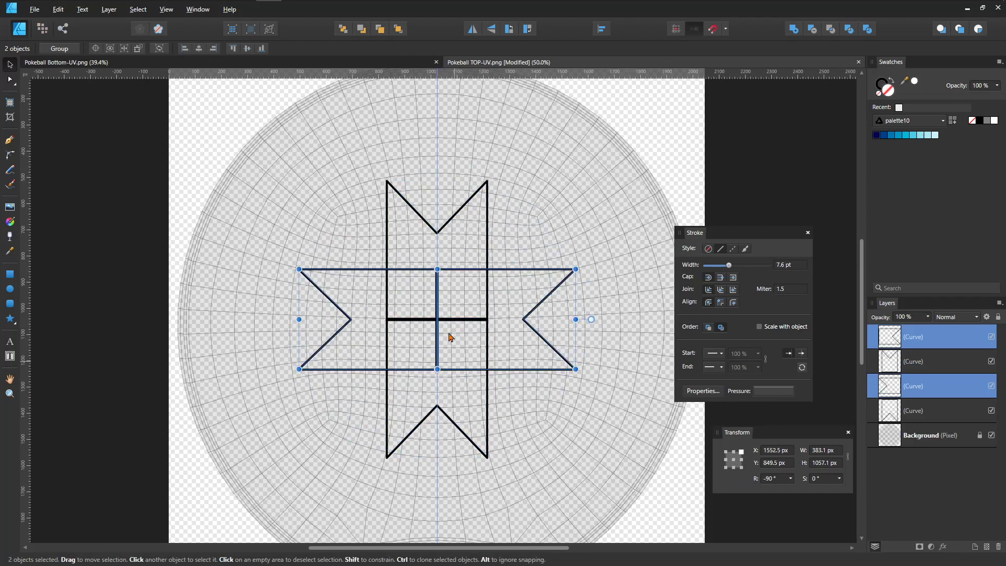
Merge all four notched shapes into a single cross outline with the Add operation
shift+click(443, 228)
shift+click(487, 457)
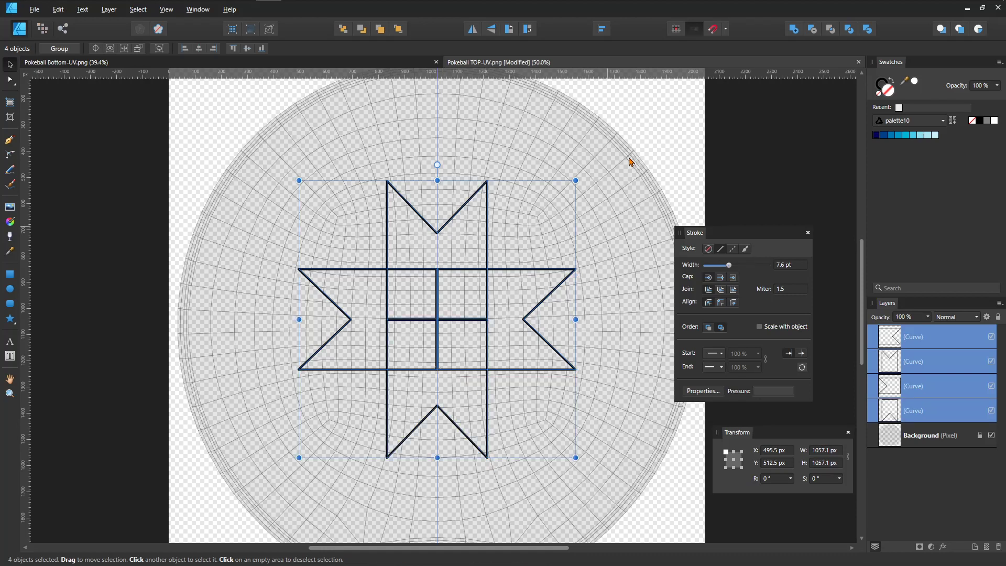
click(794, 29)
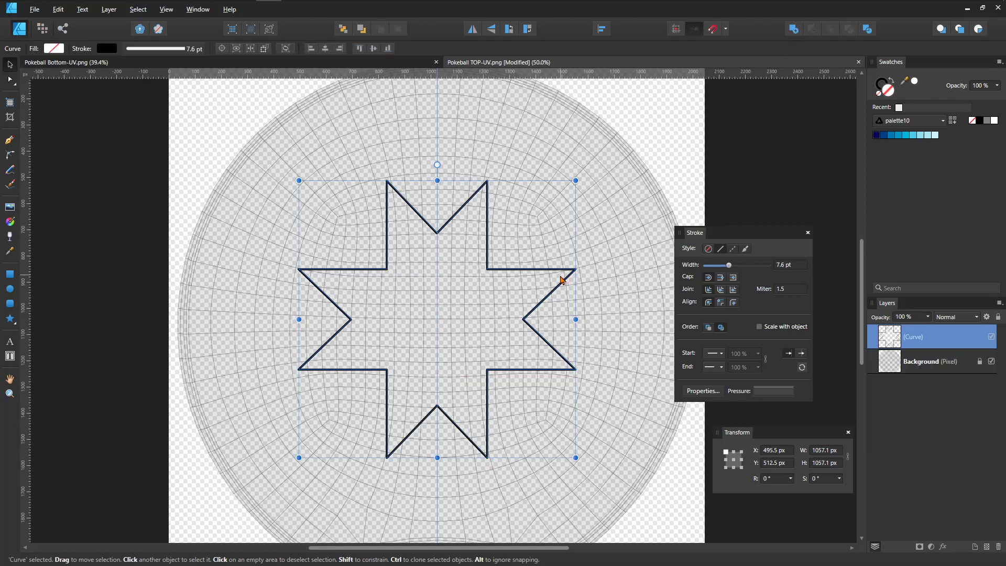
Round the tips and notches at the ends of all four arms to a 59 px corner radius
scroll(579, 408, down, 2)
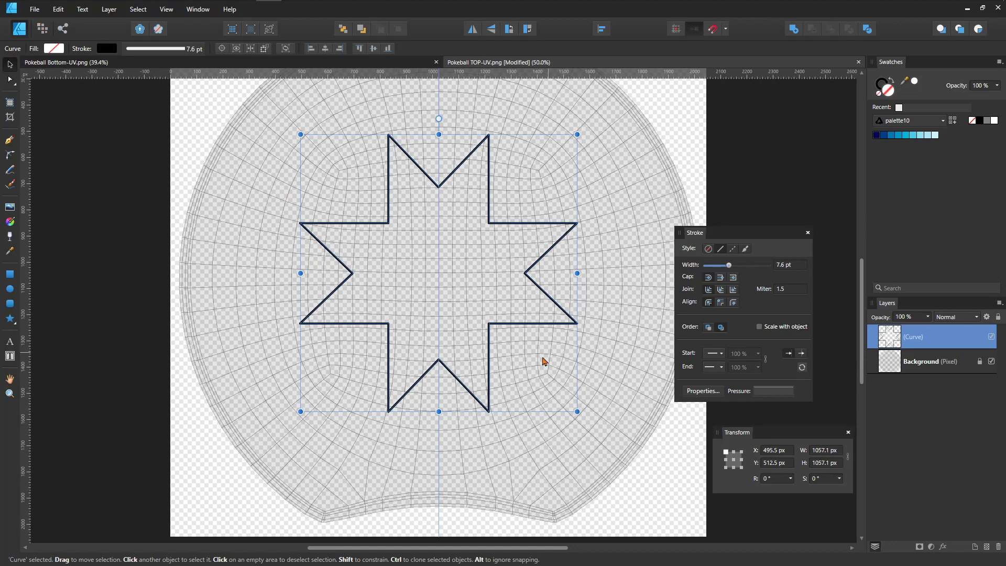
click(10, 155)
drag(286, 208, 367, 316)
shift+drag(365, 103, 526, 216)
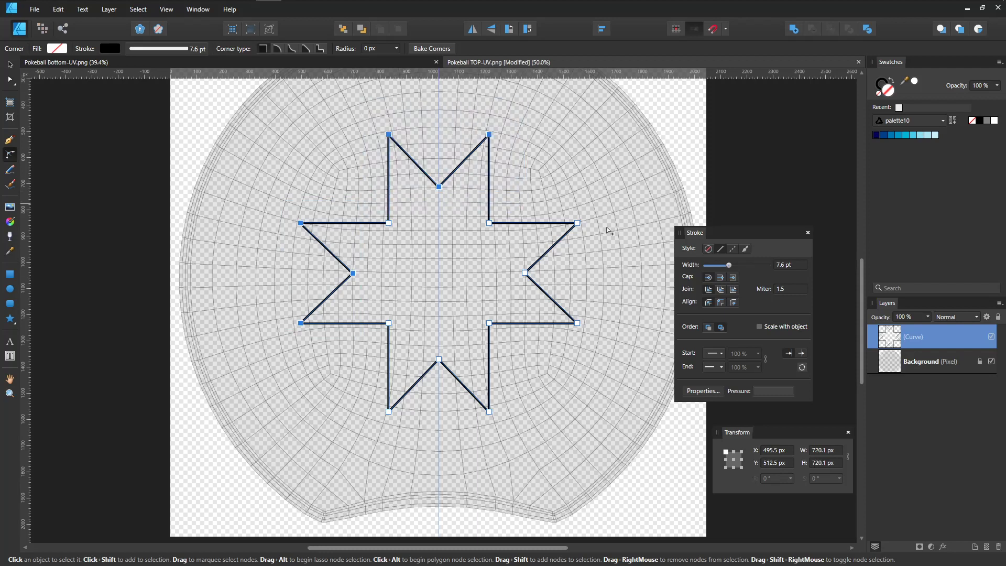
shift+drag(617, 194, 511, 362)
shift+drag(508, 465, 354, 351)
drag(439, 361, 435, 383)
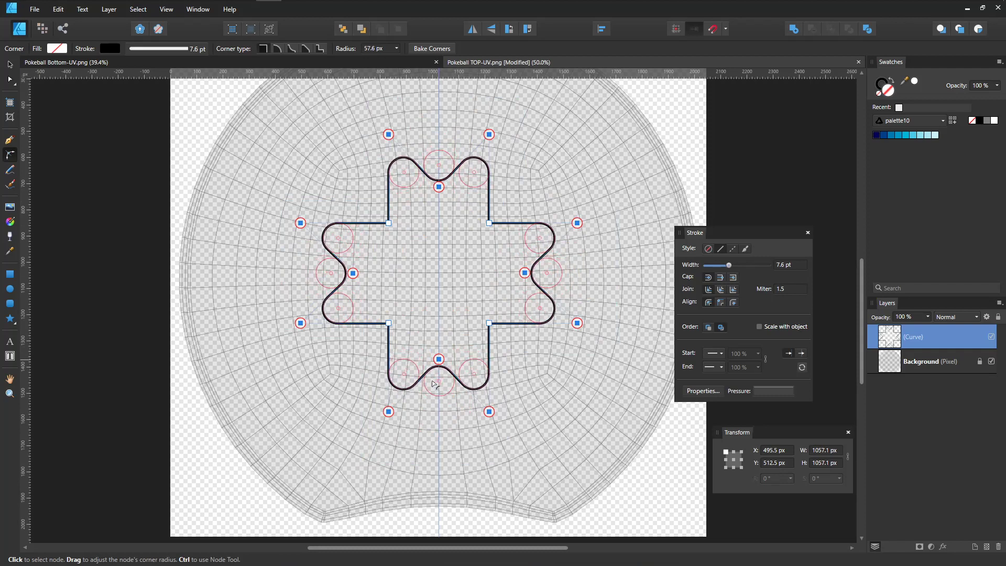
drag(432, 383, 430, 384)
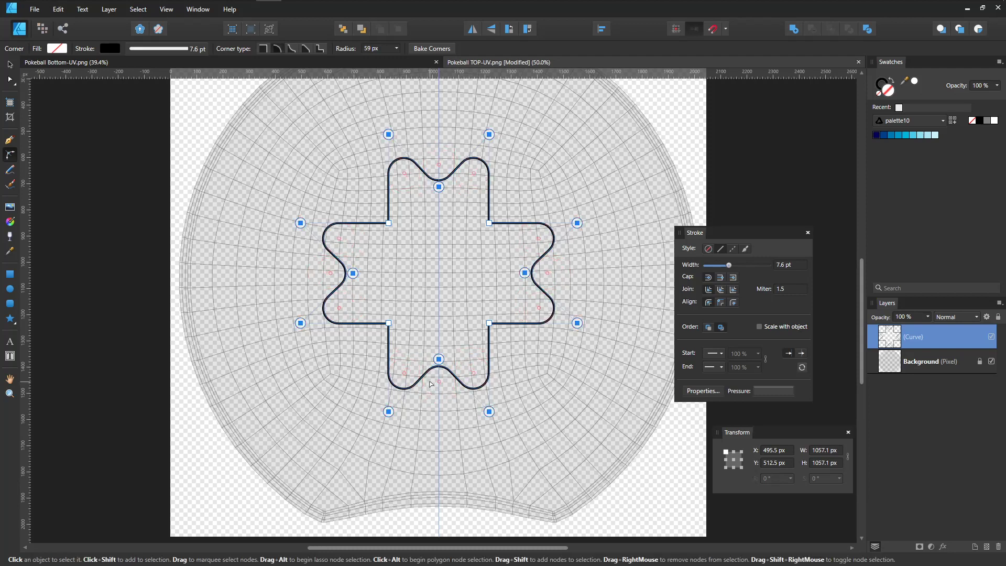
Round the four inner corners where the cross's arms meet to a radius of about 69.8 px
click(388, 222)
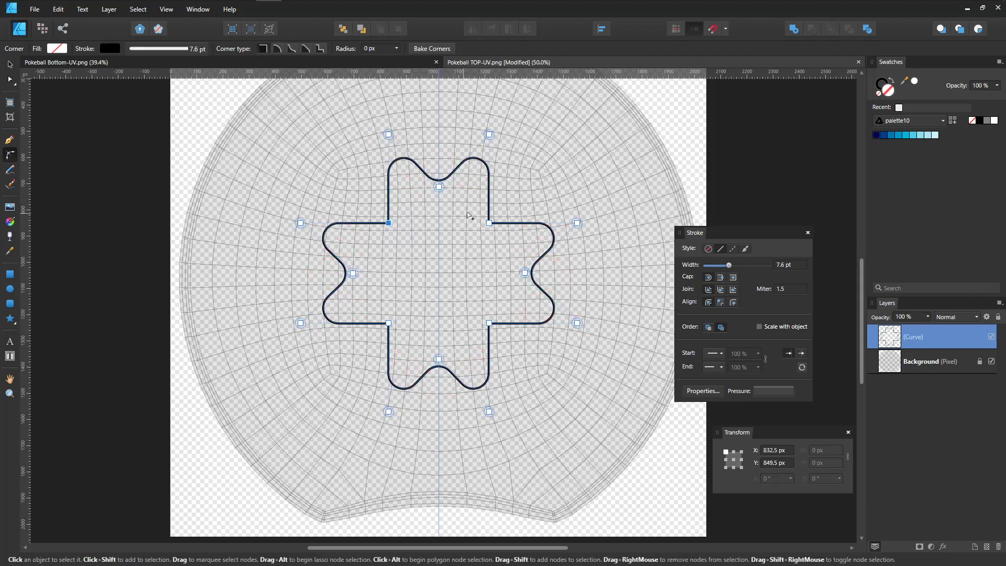
shift+drag(468, 215, 506, 340)
shift+drag(397, 298, 369, 344)
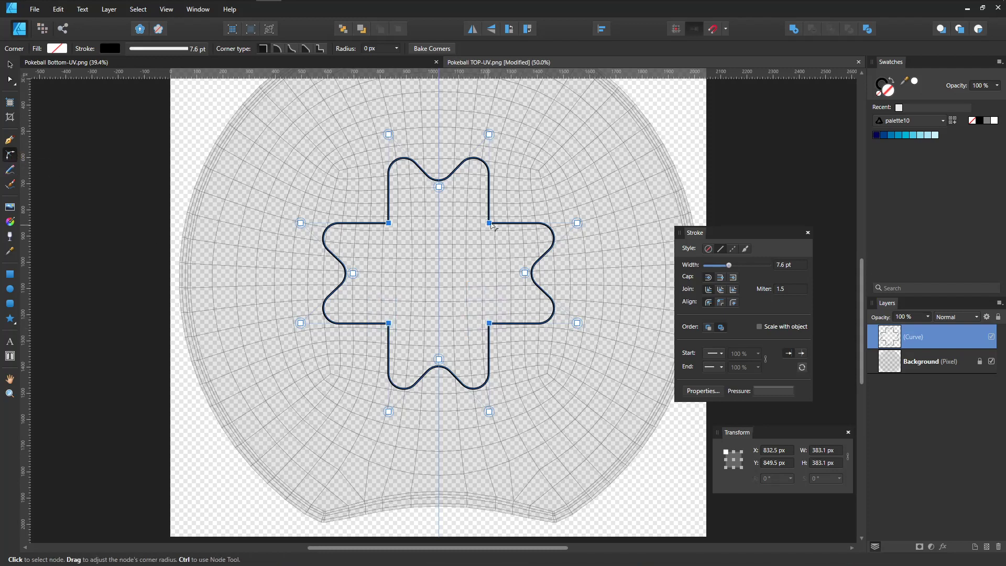
mouse_move(490, 223)
mouse_down()
mouse_move(524, 202)
mouse_move(499, 212)
mouse_up()
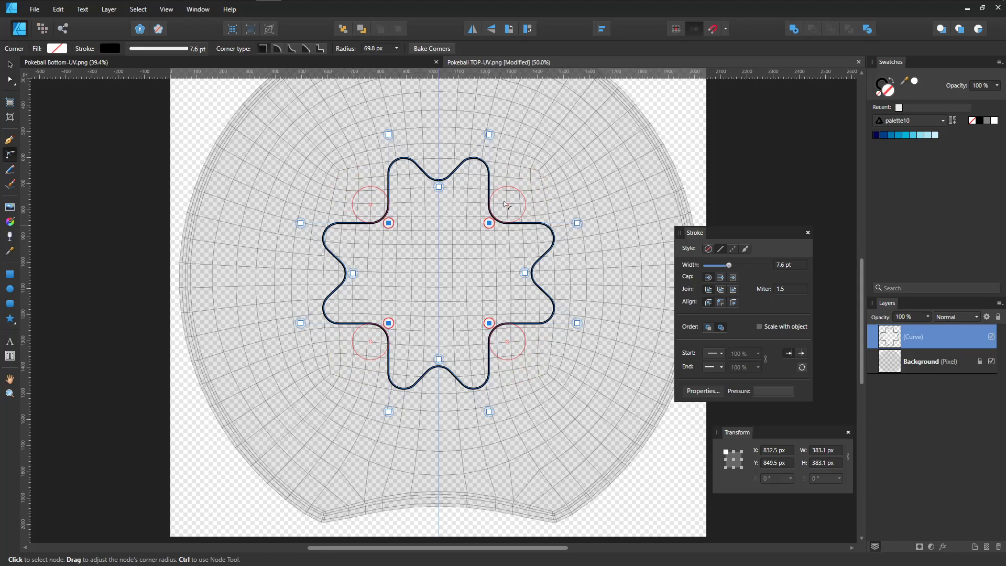
key(ctrl)
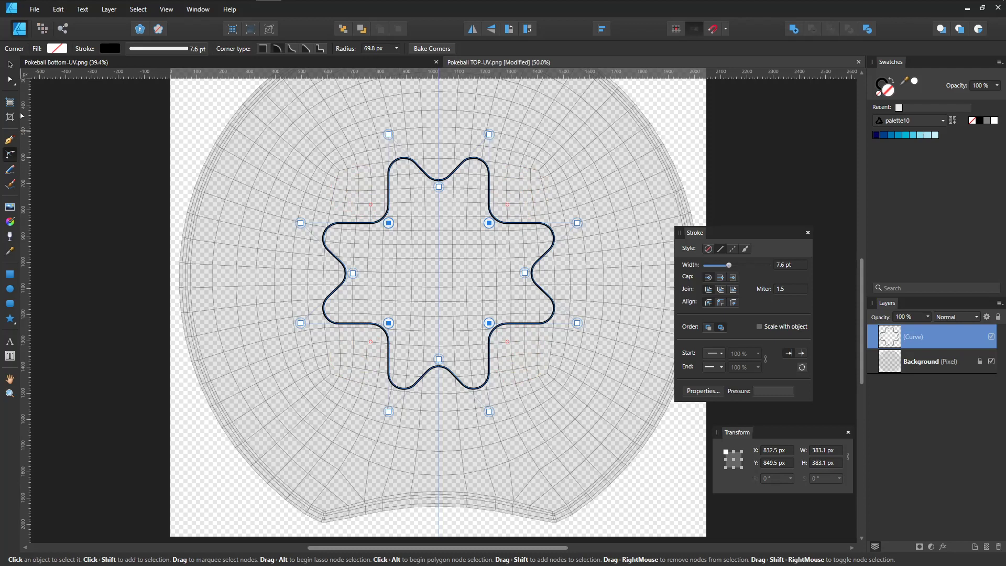
Extend the cross's left arm by moving its three end nodes 50 px outward
click(10, 78)
drag(222, 181, 360, 369)
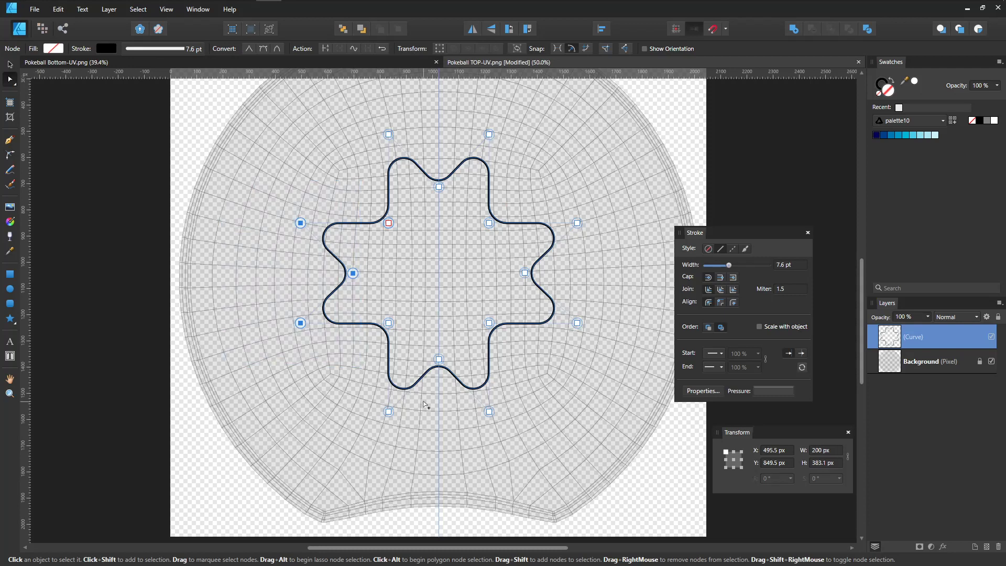
key(shift+Left)
key(shift+Left)
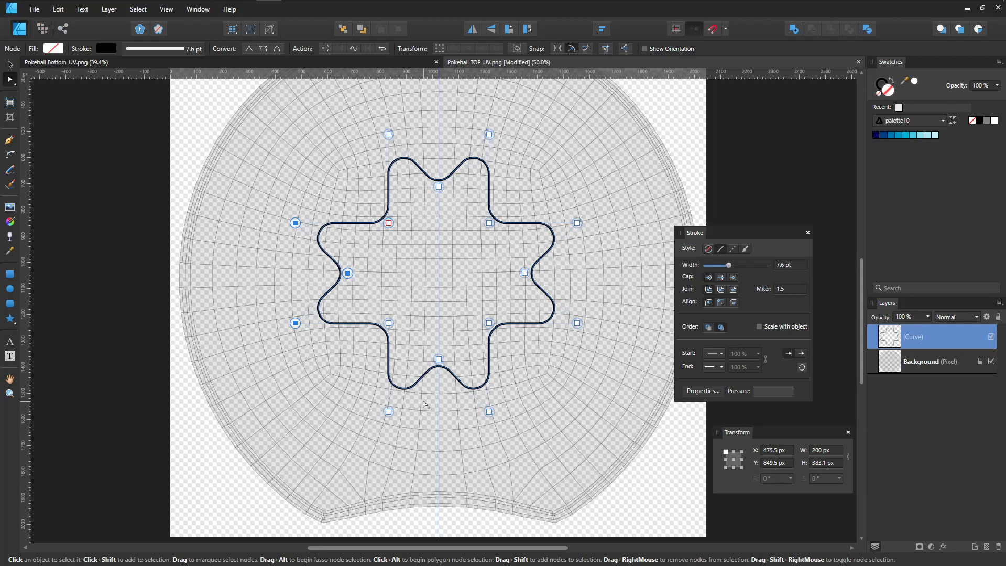
key(shift+Left)
key(shift+Left)
key(shift+Left)
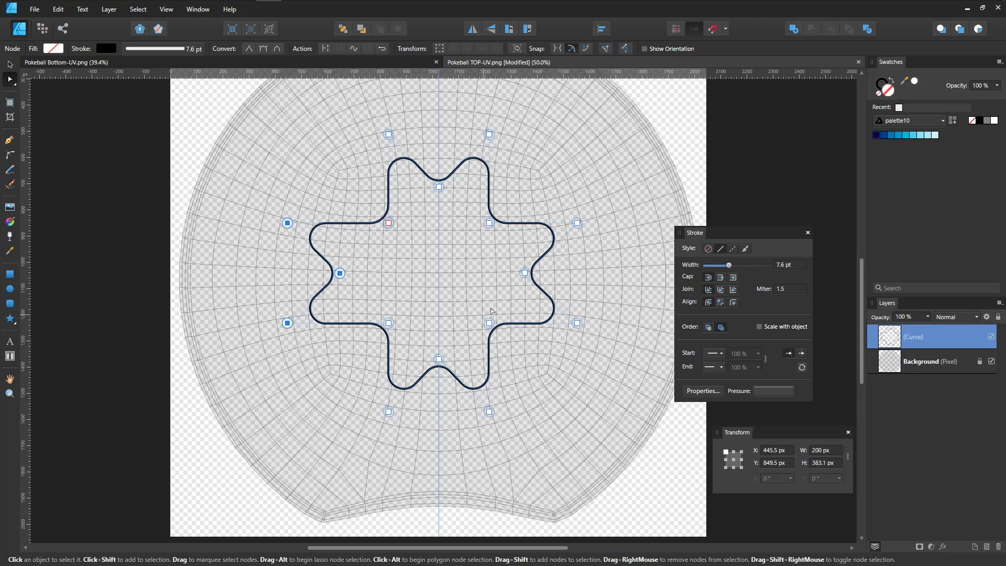
Extend the cross's right arm by moving its three end nodes 40 px outward
drag(601, 190, 520, 354)
key(shift+Right)
key(shift+Right)
key(shift+Right)
key(shift+Right)
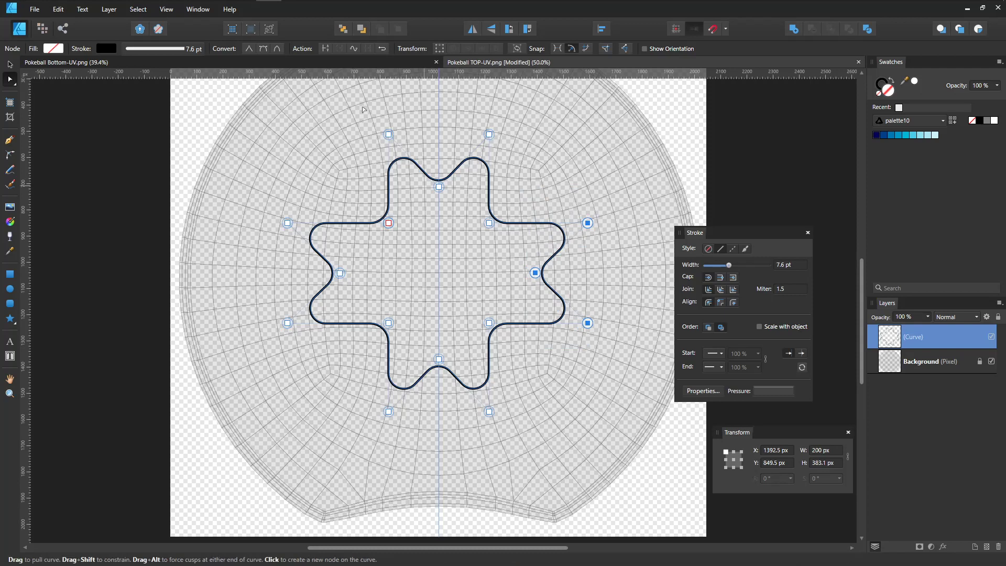
Extend the cross's upper arm by moving its three end nodes 40 px upward
drag(365, 118, 526, 202)
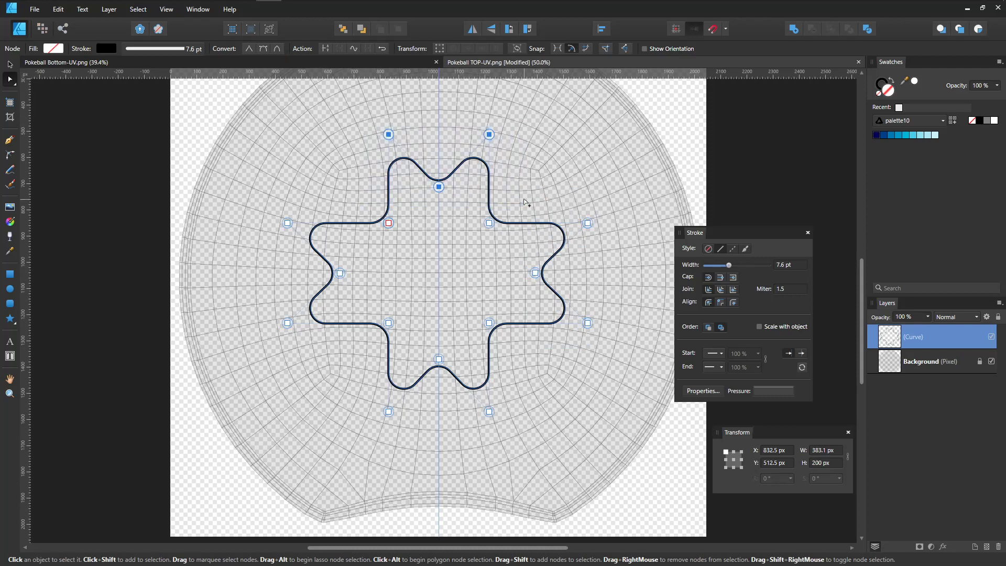
key(shift+Up)
key(shift+Up)
key(shift+Up)
key(shift+Up)
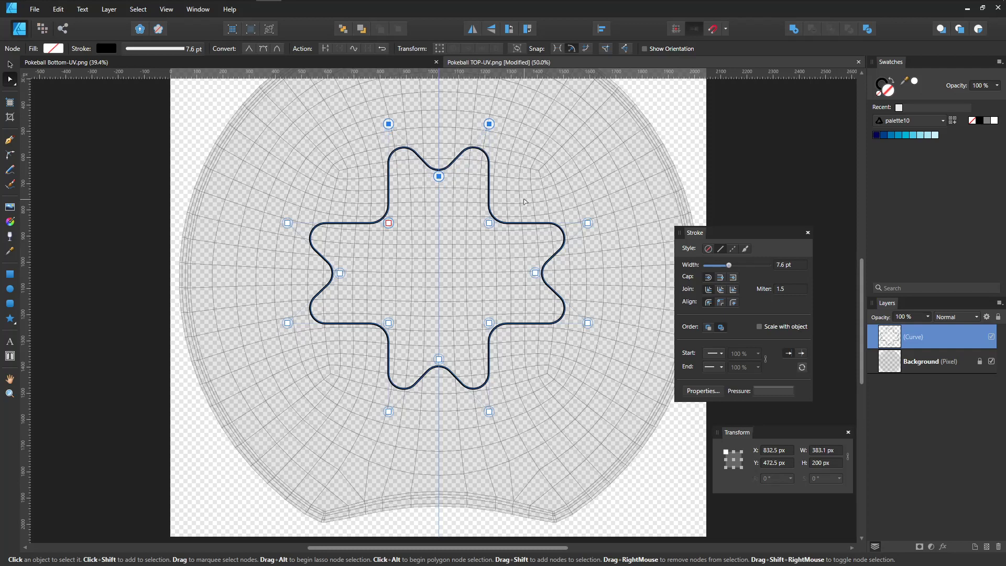
Extend the cross's lower arm by moving its three end nodes 40 px downward
drag(544, 447, 354, 353)
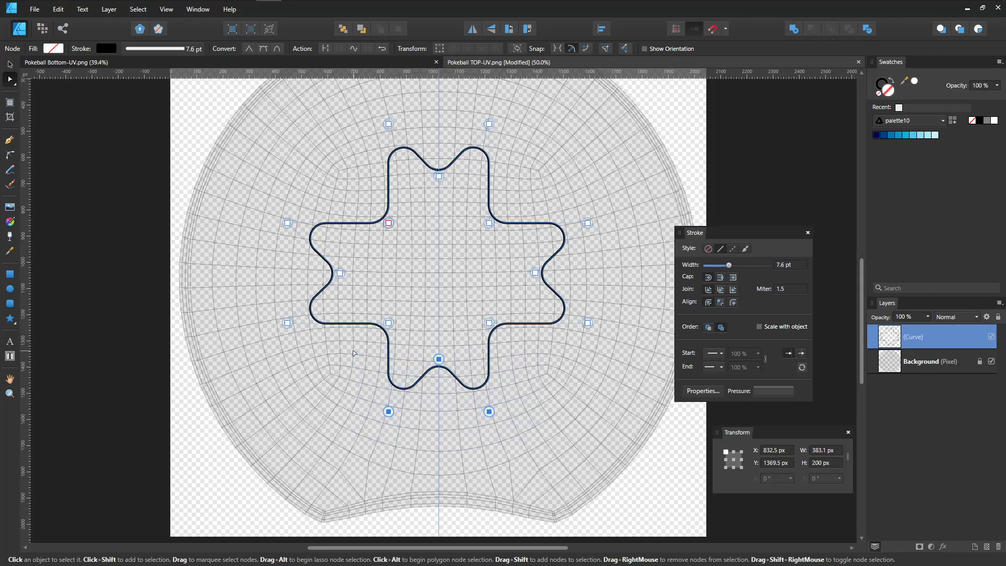
key(shift+Down)
key(shift+Down)
key(shift+Down)
key(shift+Down)
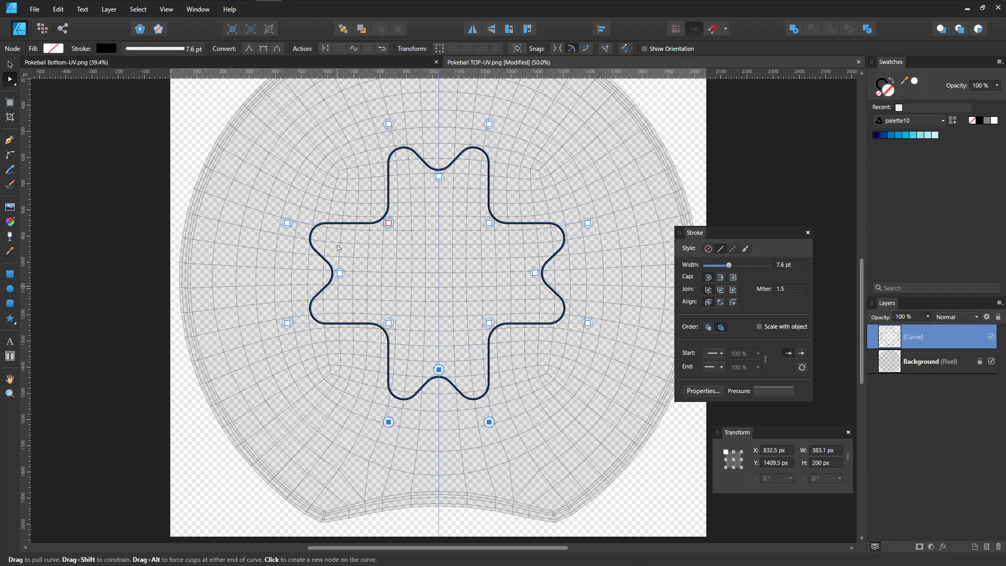
Reduce the corner radius of the eight outer tip nodes on all four arms to about 49.6 px
drag(360, 113, 521, 141)
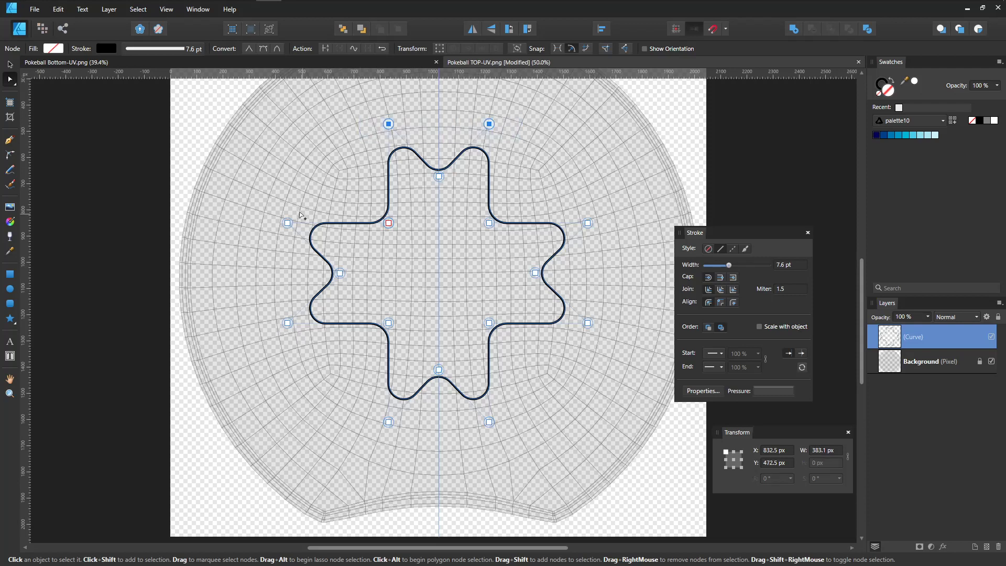
shift+drag(270, 195, 320, 360)
shift+drag(594, 190, 571, 362)
shift+drag(515, 453, 361, 390)
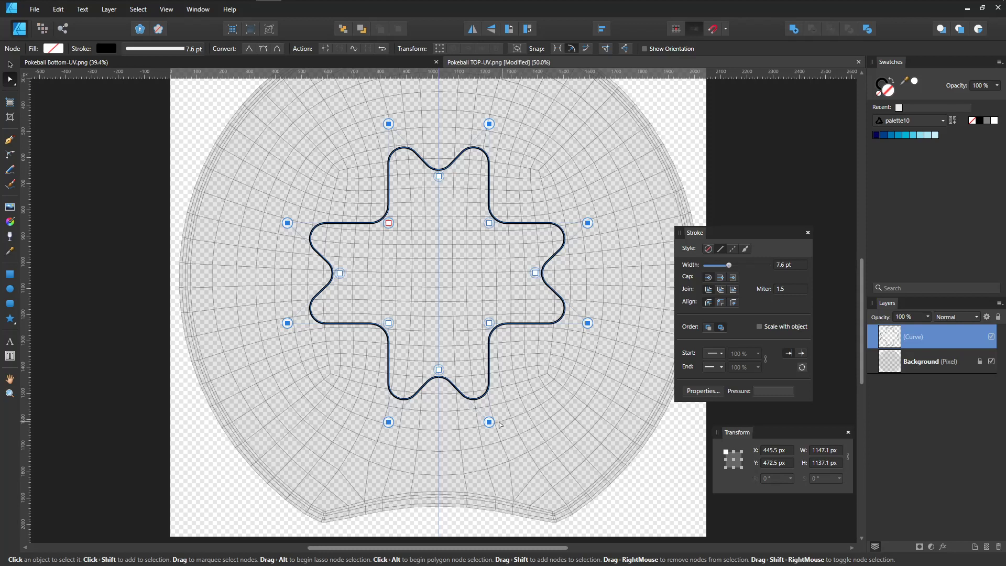
drag(490, 423, 489, 424)
click(13, 155)
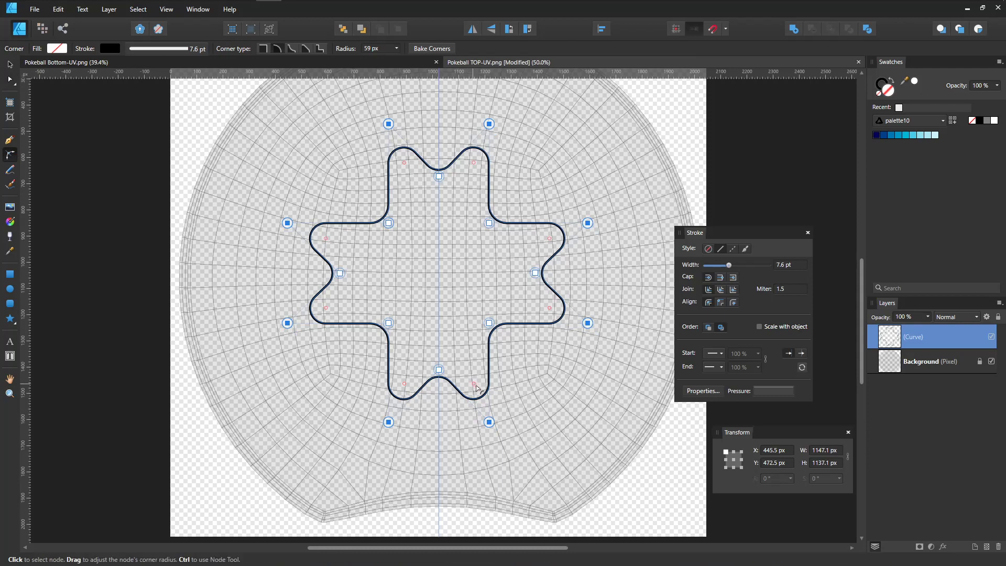
drag(475, 388, 478, 392)
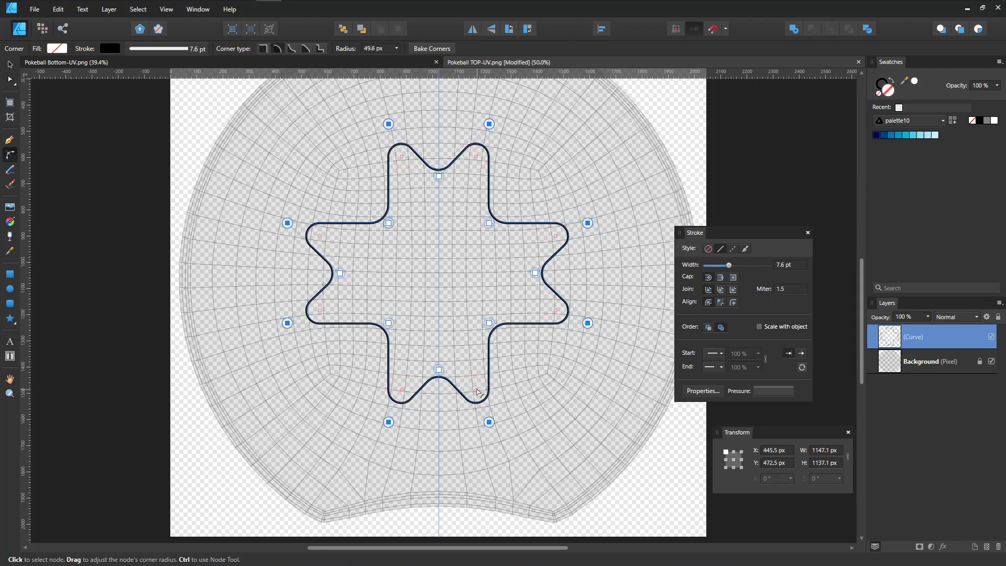
Draw an unfilled circle about 508 px in diameter over the cross and duplicate it horizontally so the two overlap
click(12, 288)
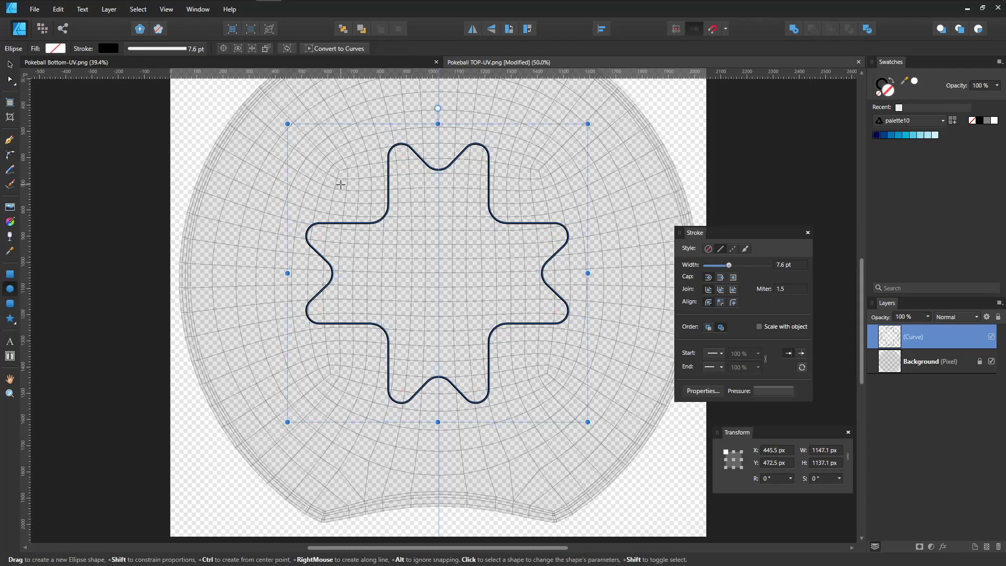
drag(337, 175, 471, 309)
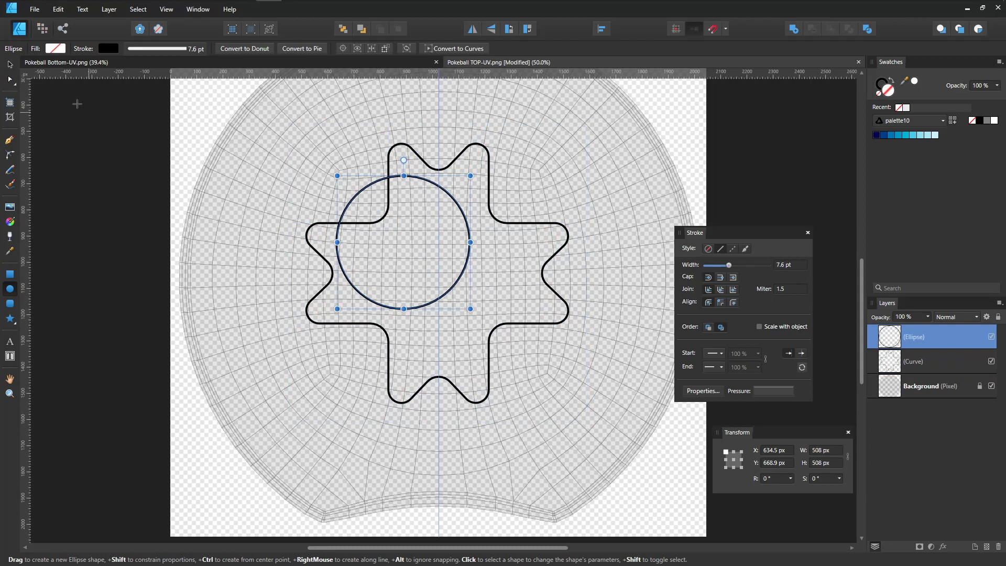
click(10, 64)
mouse_move(463, 206)
mouse_down()
mouse_move(518, 246)
mouse_move(576, 241)
mouse_move(454, 252)
mouse_up()
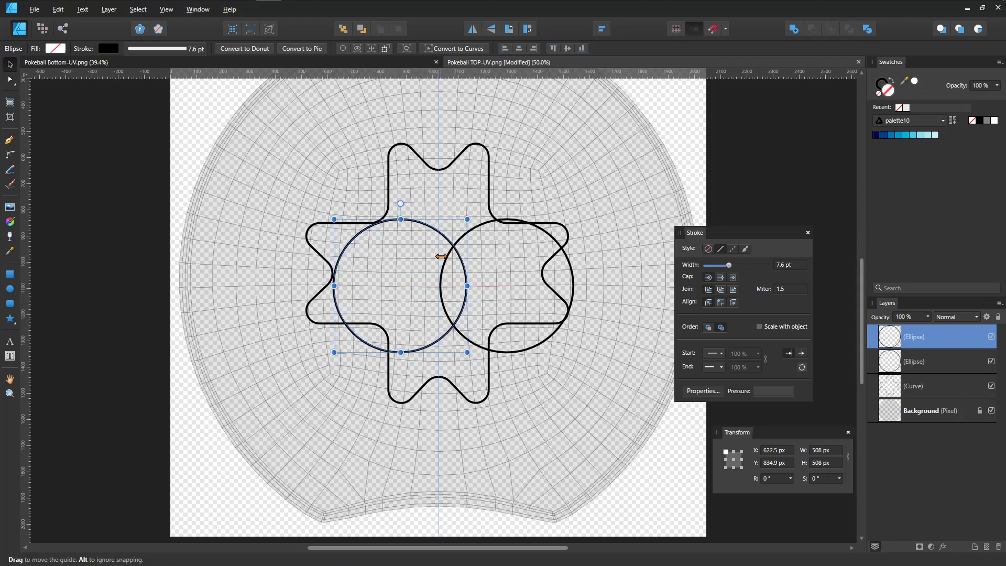
Scale both circles together to about 721 px in diameter and move them over the centre of the cross
shift+click(477, 235)
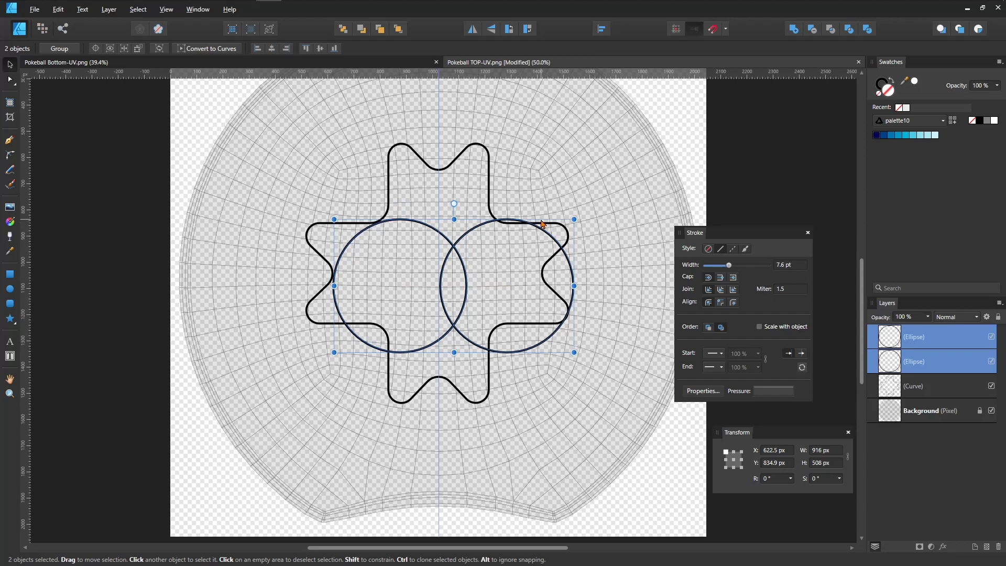
drag(574, 218, 667, 147)
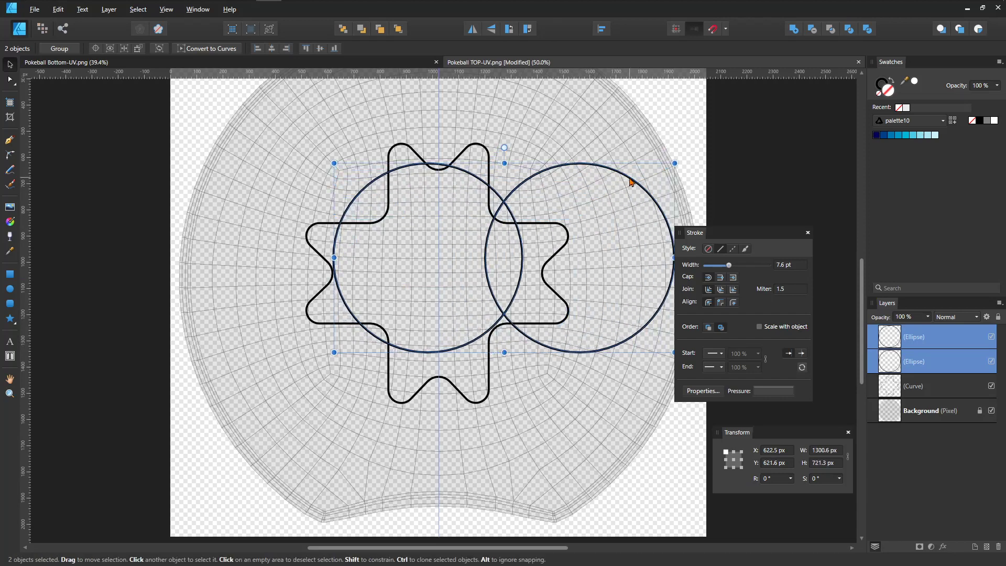
drag(630, 182, 567, 193)
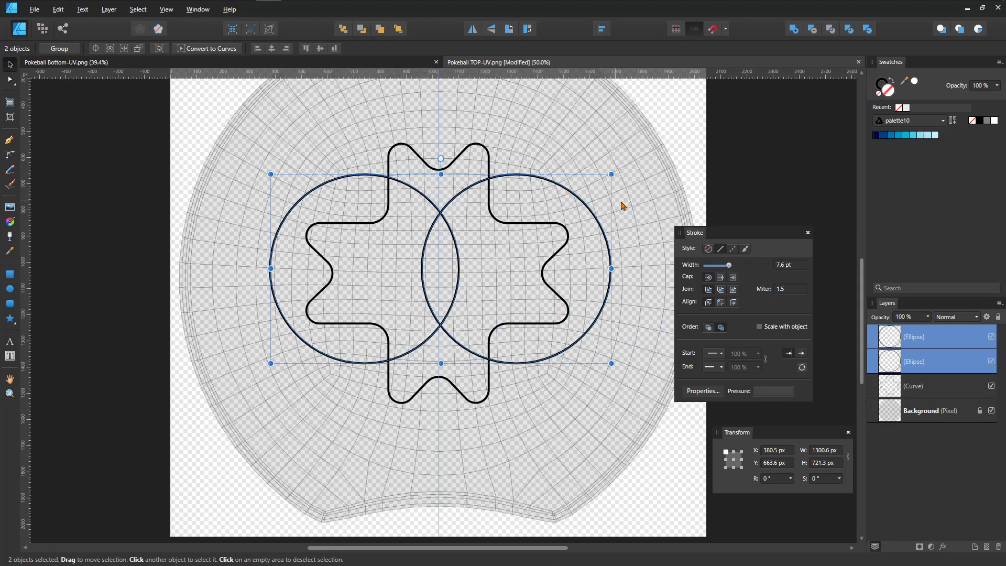
click(687, 155)
Narrow the circles' overlap by moving the right circle 31 px right, and shift both circles 20 px left to centre them on the guide
click(600, 231)
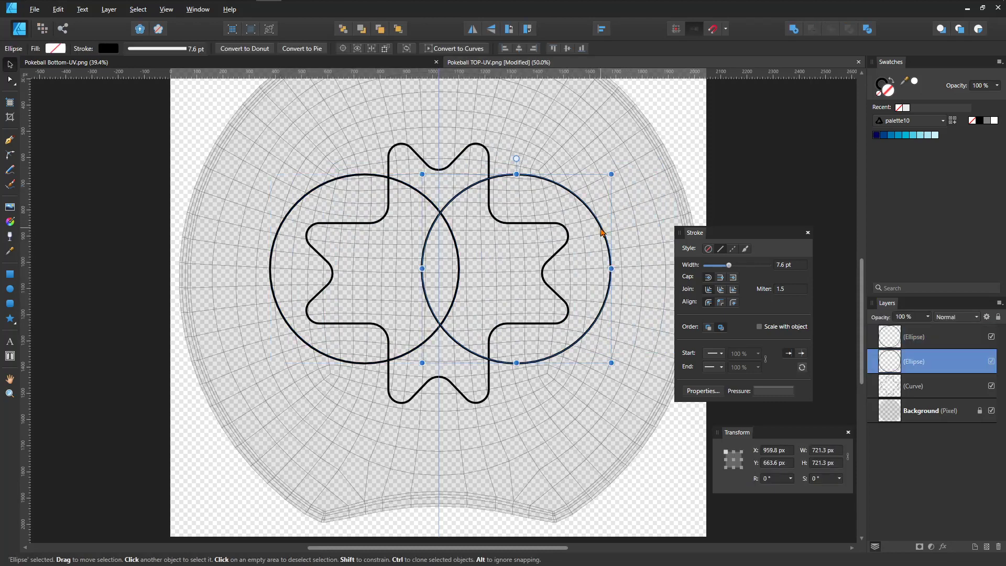
key(shift+Right)
key(shift+Right)
key(shift+Right)
key(Right)
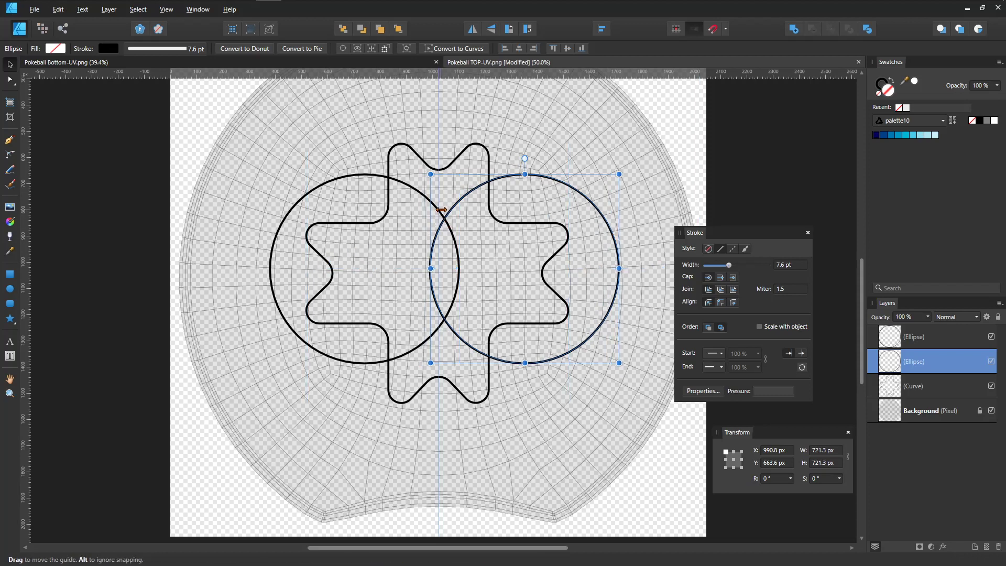
shift+click(414, 196)
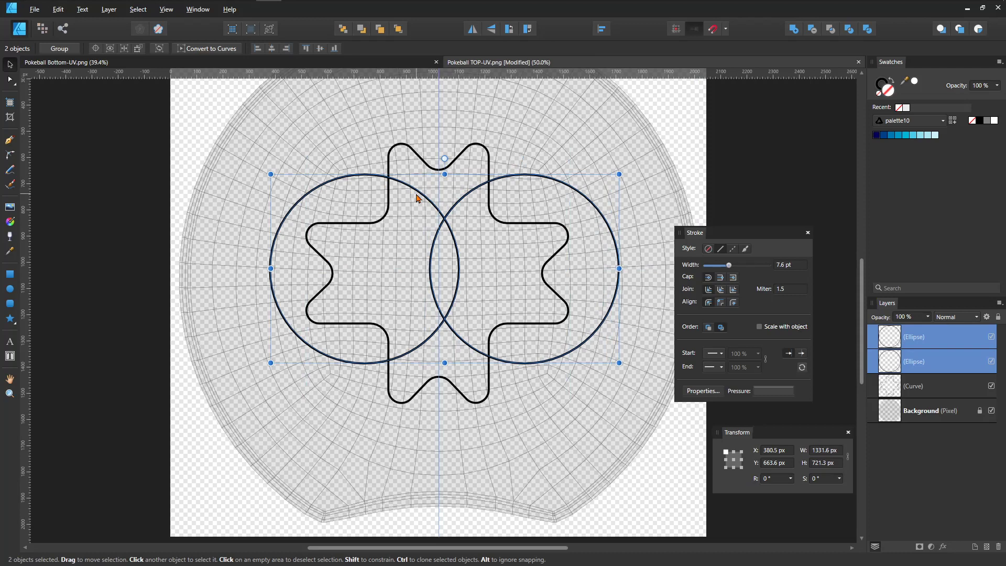
key(shift+Left)
key(shift+Left)
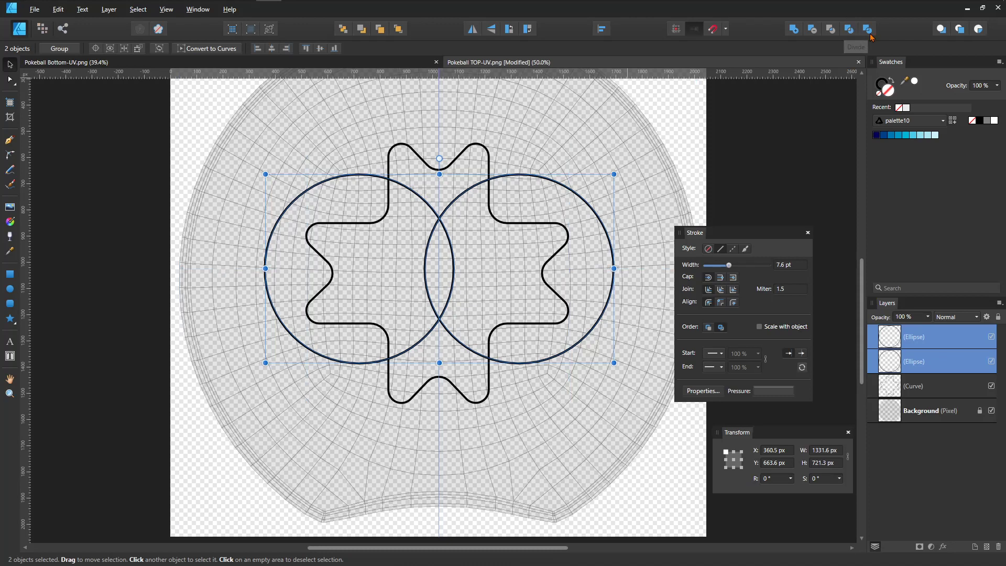
Intersect the two circles to form a lens shape and move it 18 px down to the cross's centre
click(832, 29)
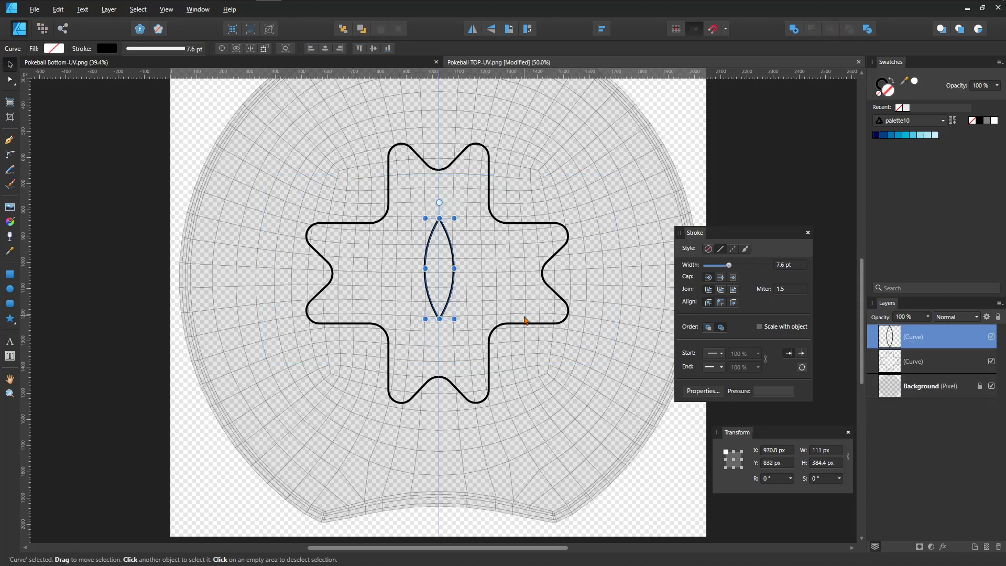
key(Down)
key(Down)
key(Down)
key(Down)
key(Down)
key(Down)
key(Down)
key(Down)
key(Down)
key(Down)
key(Down)
key(Down)
key(Down)
key(Down)
key(Down)
key(Down)
key(Down)
key(Down)
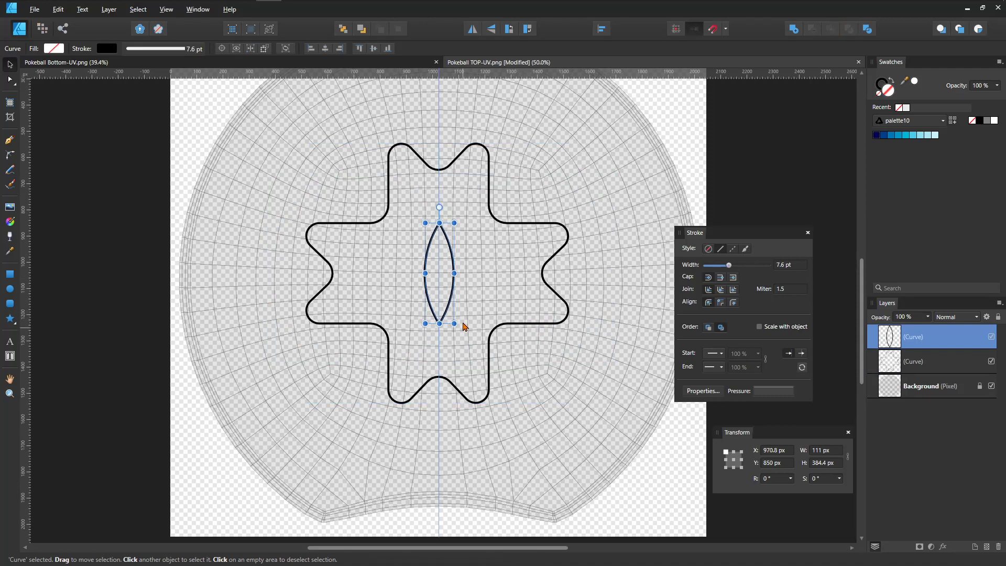
Rotate the cross 45° clockwise around the lens
click(518, 229)
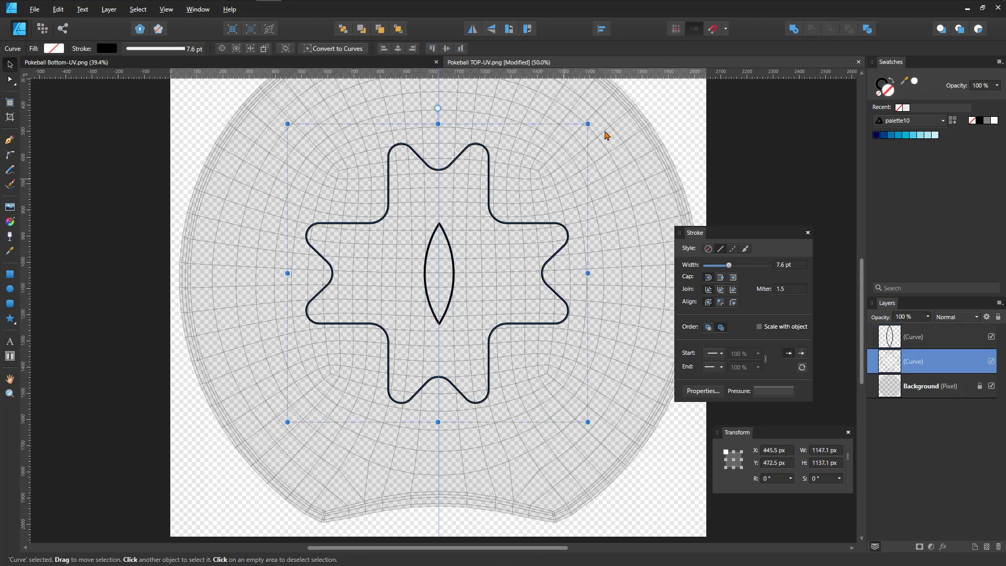
drag(440, 111, 549, 147)
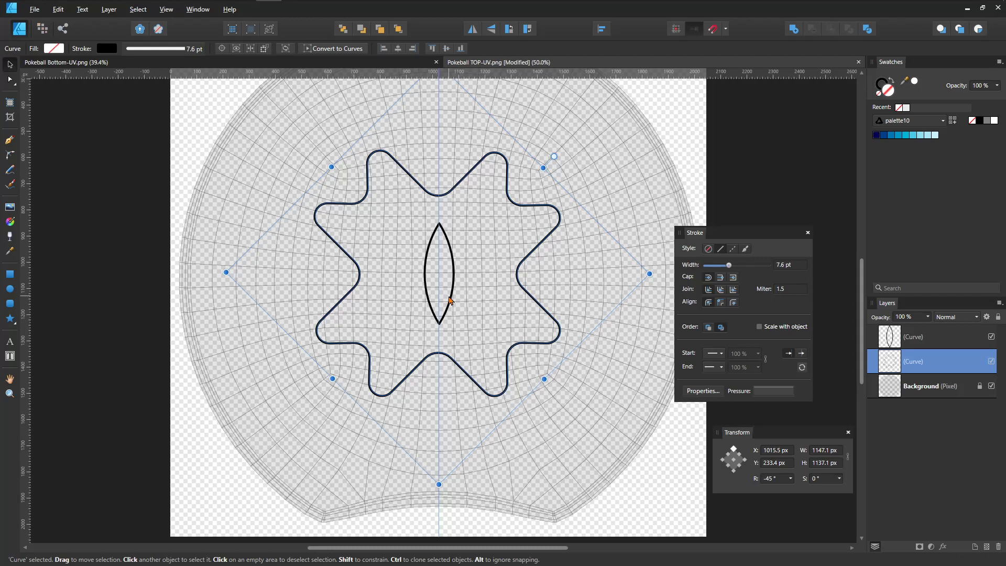
Resize the lens about its centre to about 115.5 px wide and 441.5 px high
click(450, 300)
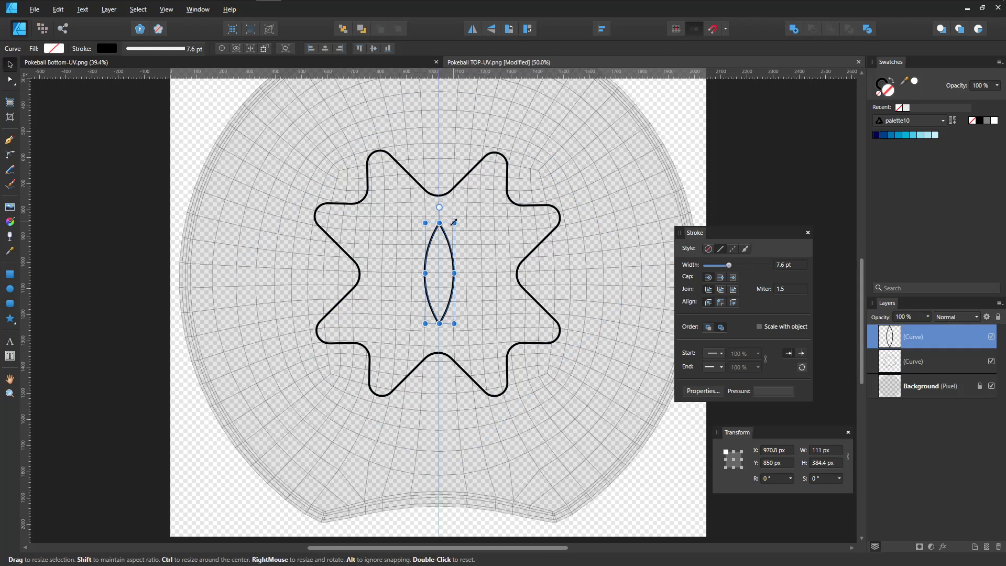
drag(454, 223, 457, 216)
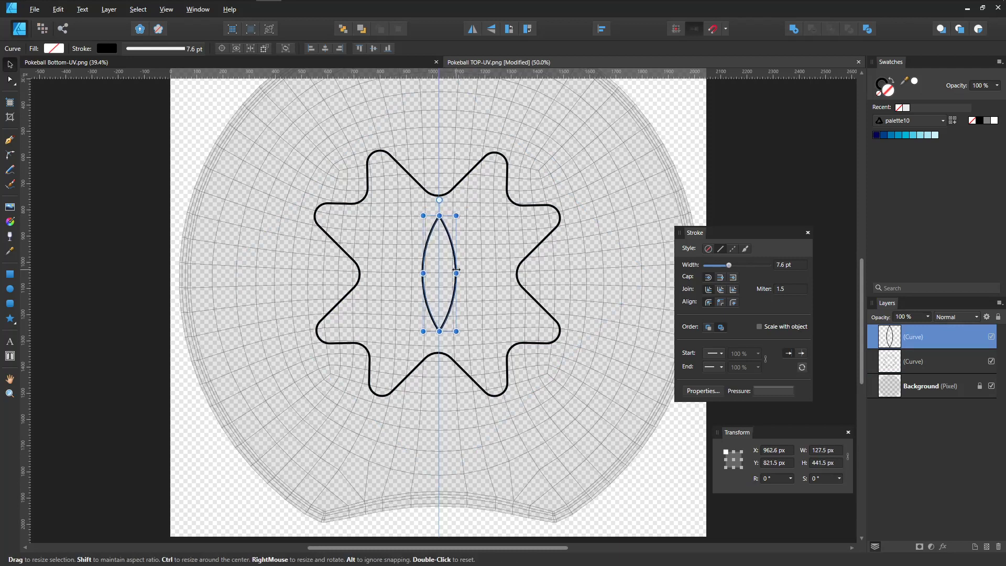
ctrl+drag(456, 273, 455, 273)
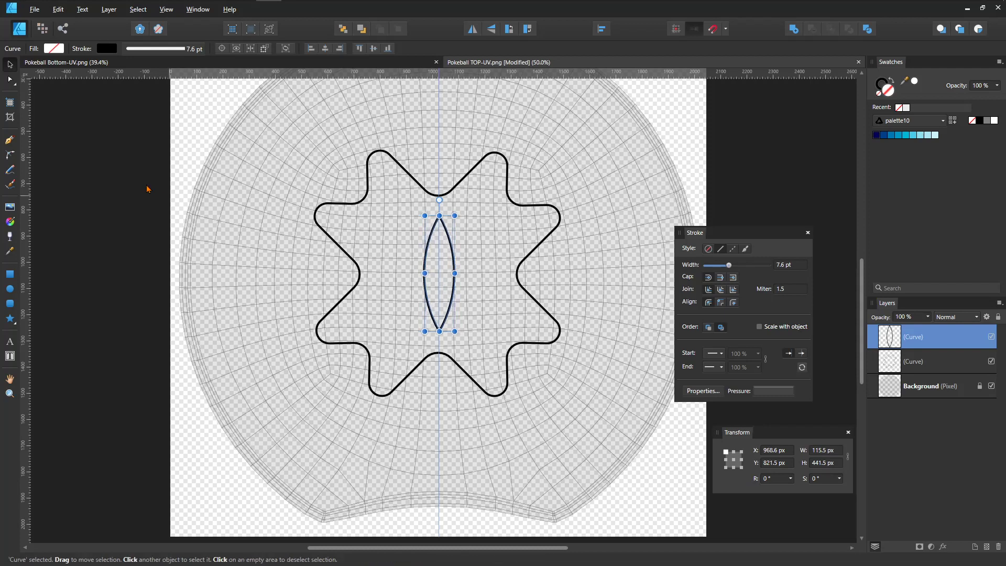
Round the lens's two pointed ends slightly with the Corner tool
click(9, 79)
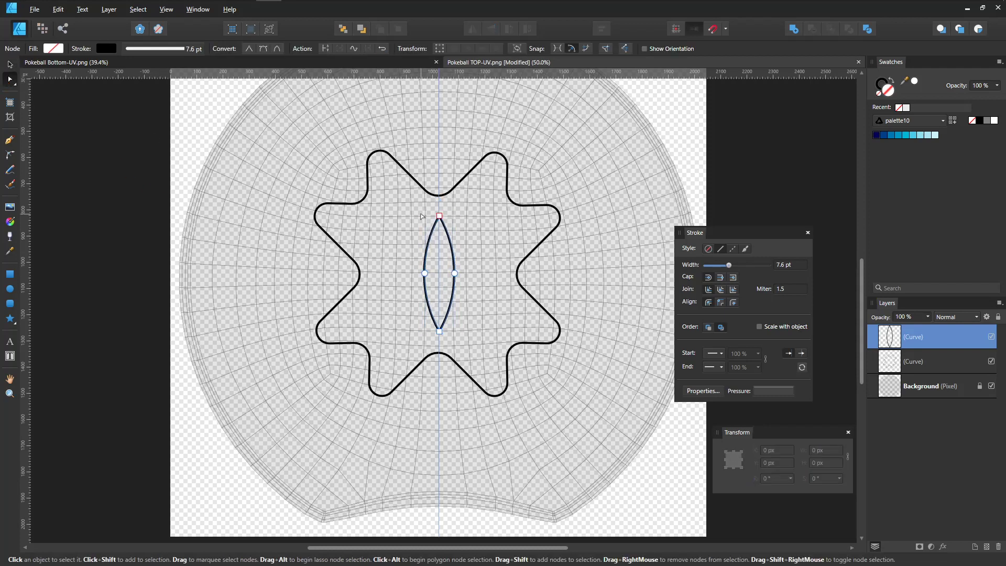
click(439, 216)
shift+click(440, 331)
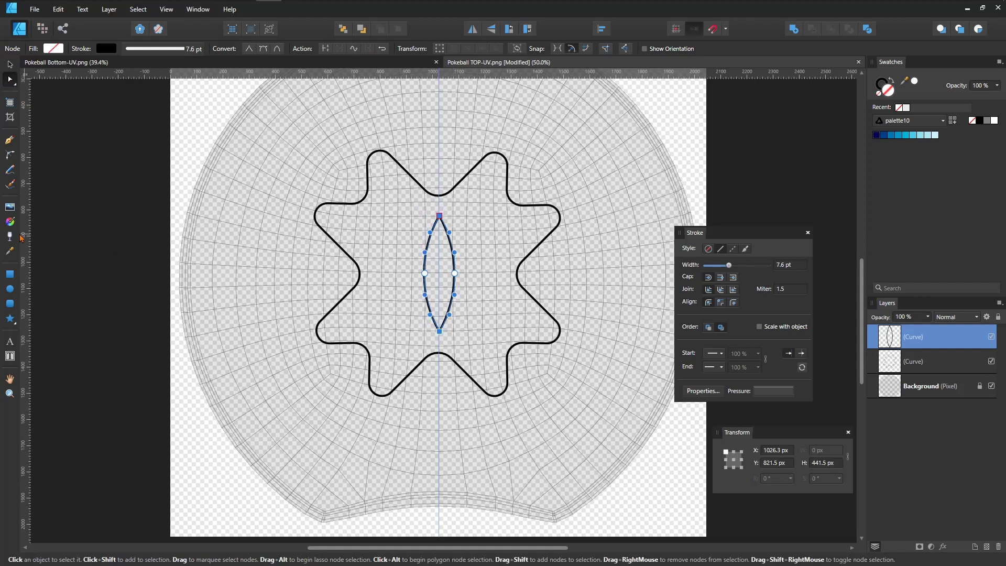
click(11, 156)
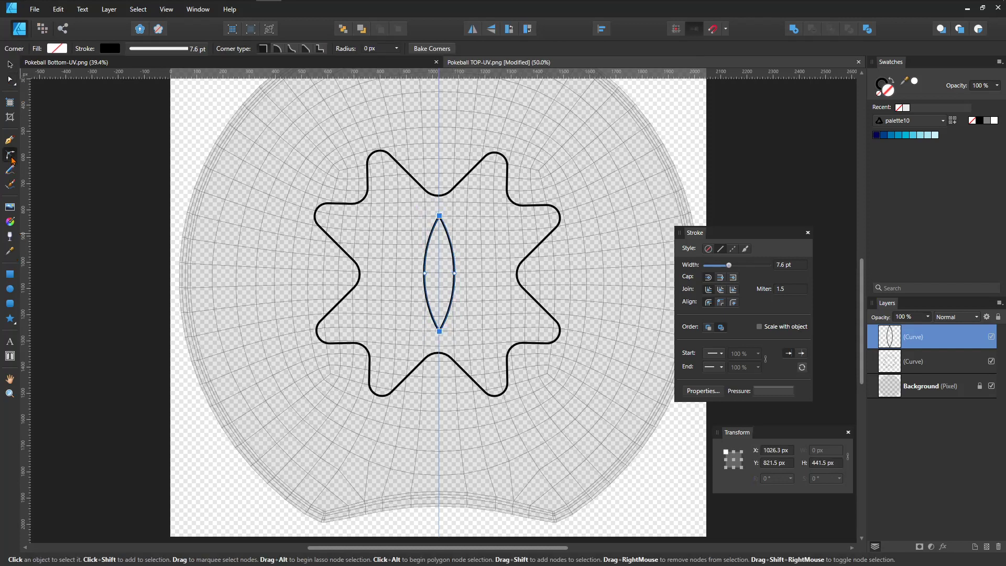
drag(442, 334, 446, 327)
Combine the rotated cross and the lens with the XOR operation so the lens becomes a cut-out
click(9, 64)
drag(312, 189, 478, 331)
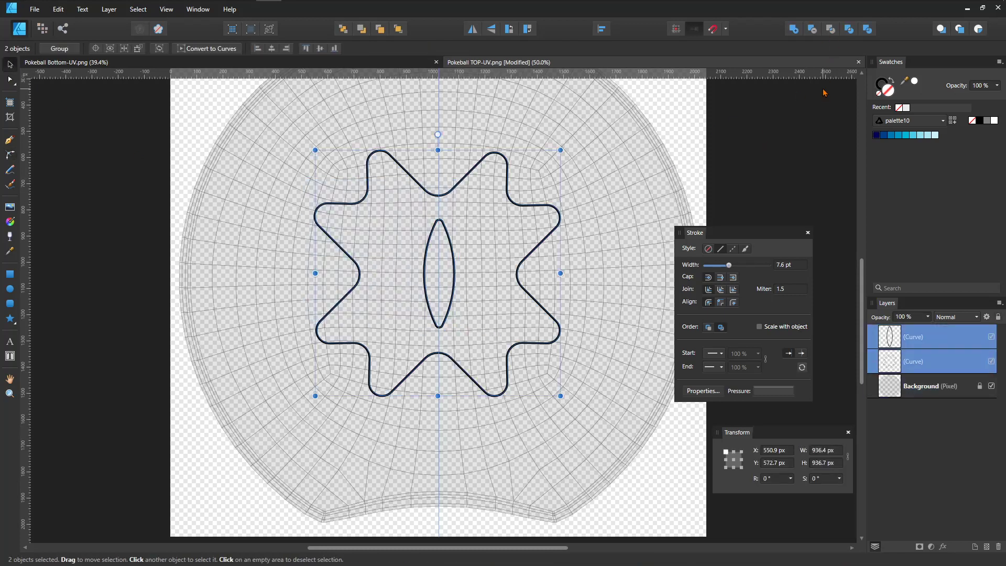
click(850, 29)
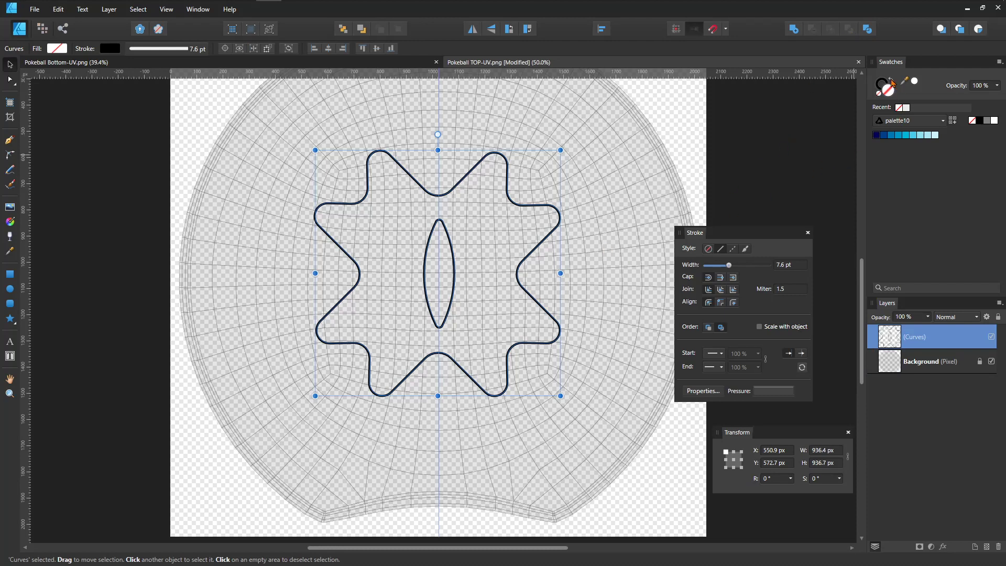
Swap the combined shape's fill and stroke for a solid black fill, and enlarge it from its centre to about 1396 × 1397 px
click(892, 81)
ctrl+drag(562, 152, 639, 107)
scroll(470, 246, down, 3)
scroll(470, 246, up, 3)
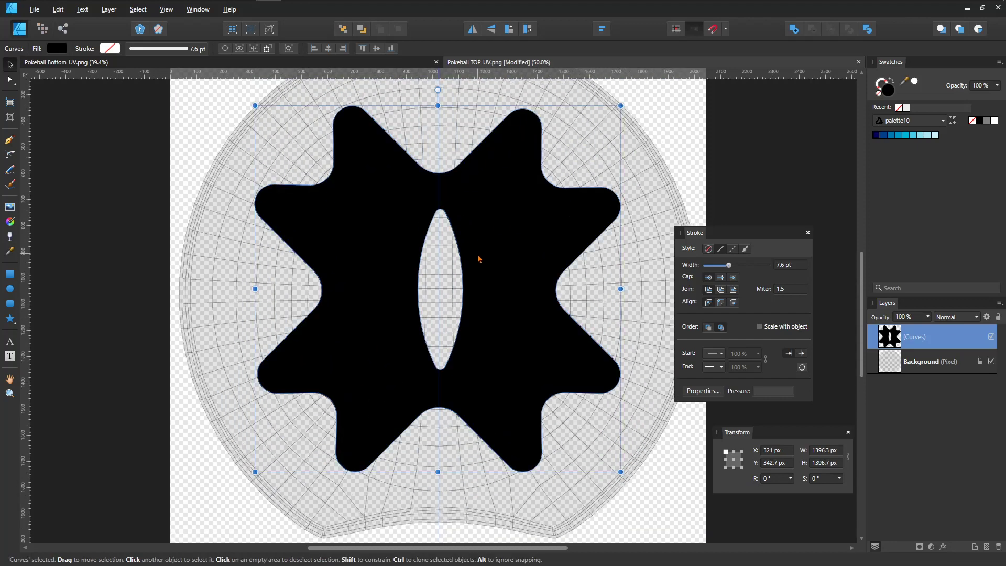
key(z)
alt+click(480, 298)
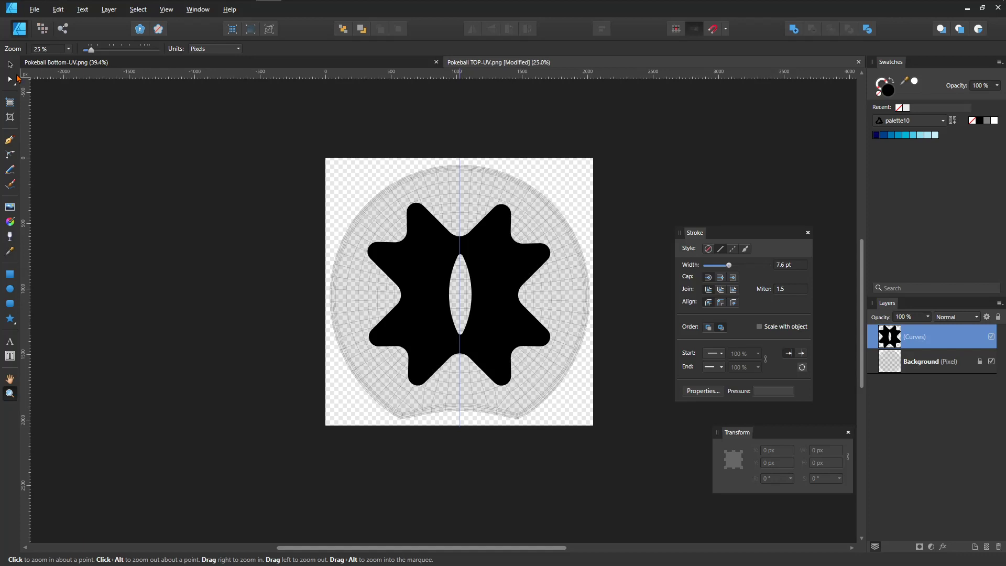
Centre the cut-out cross horizontally and vertically on the spread, and change its fill to white
click(10, 65)
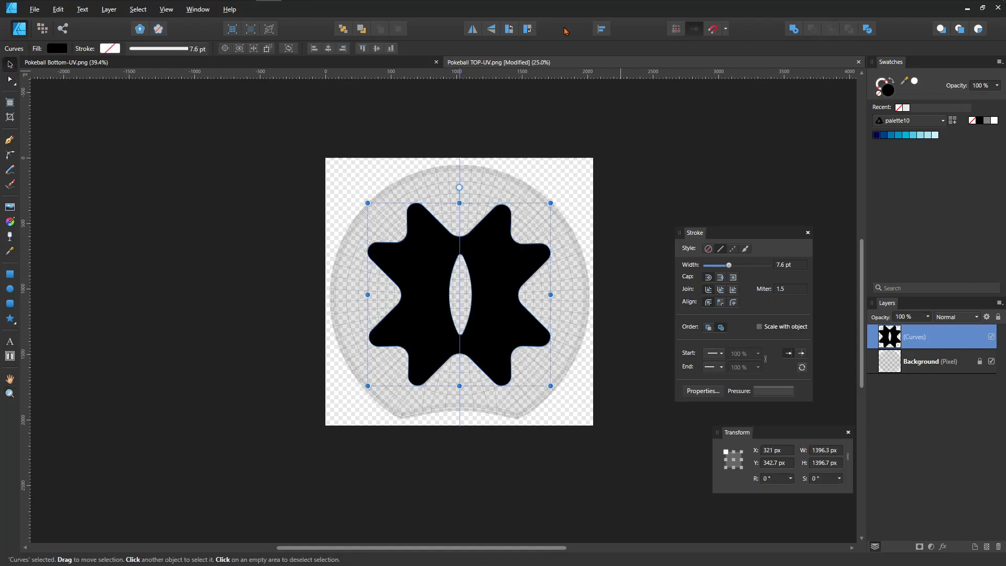
click(603, 30)
click(622, 63)
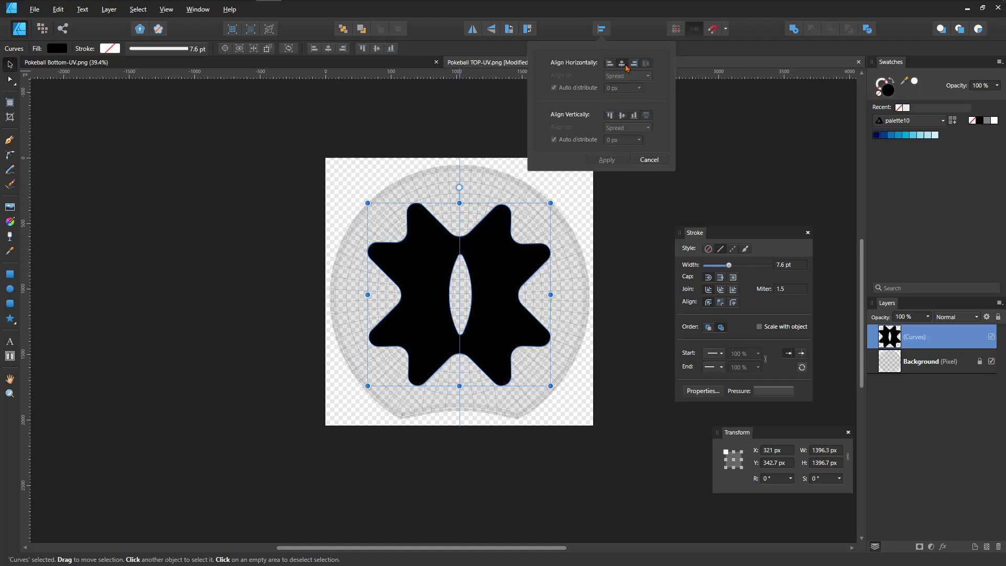
click(622, 115)
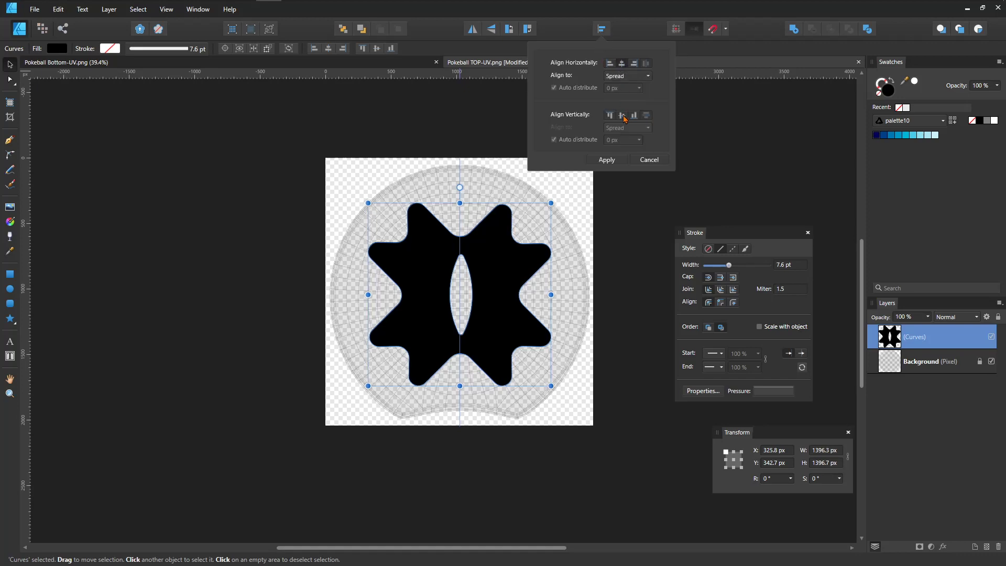
click(917, 85)
click(916, 85)
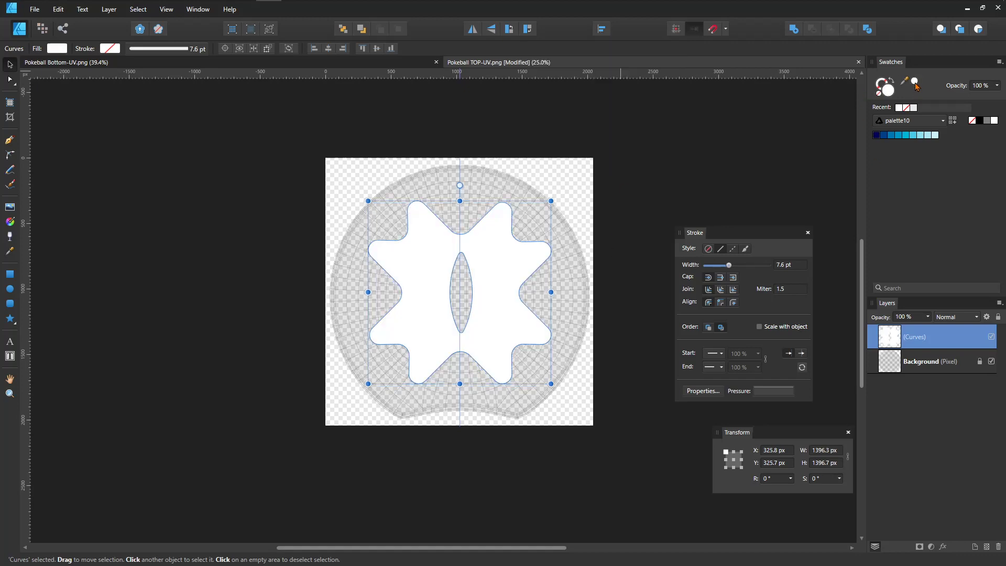
Cover the whole canvas with a black rectangle of about 2172 × 2140 px and nest the white cross inside it
click(10, 275)
drag(316, 153, 599, 432)
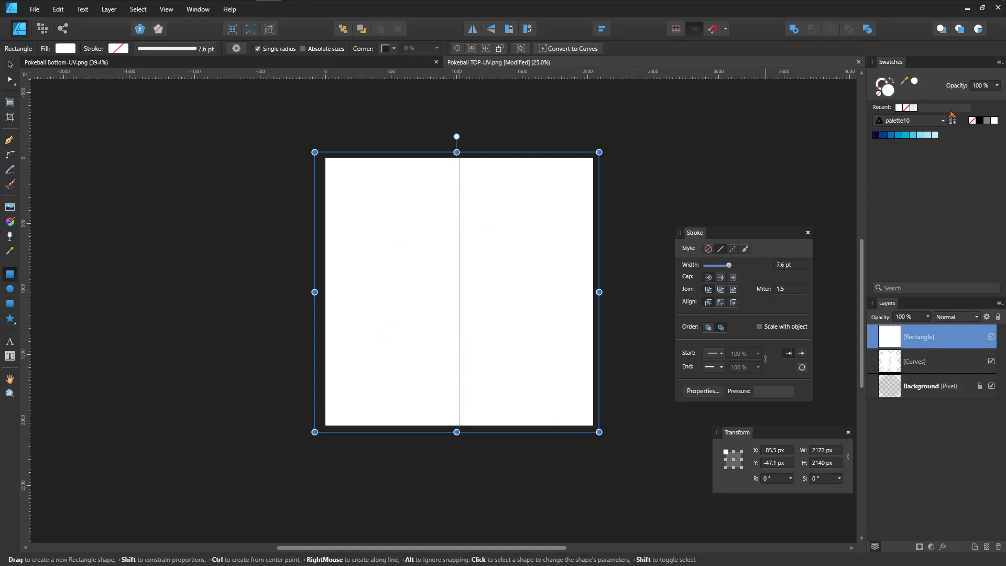
click(978, 121)
click(750, 169)
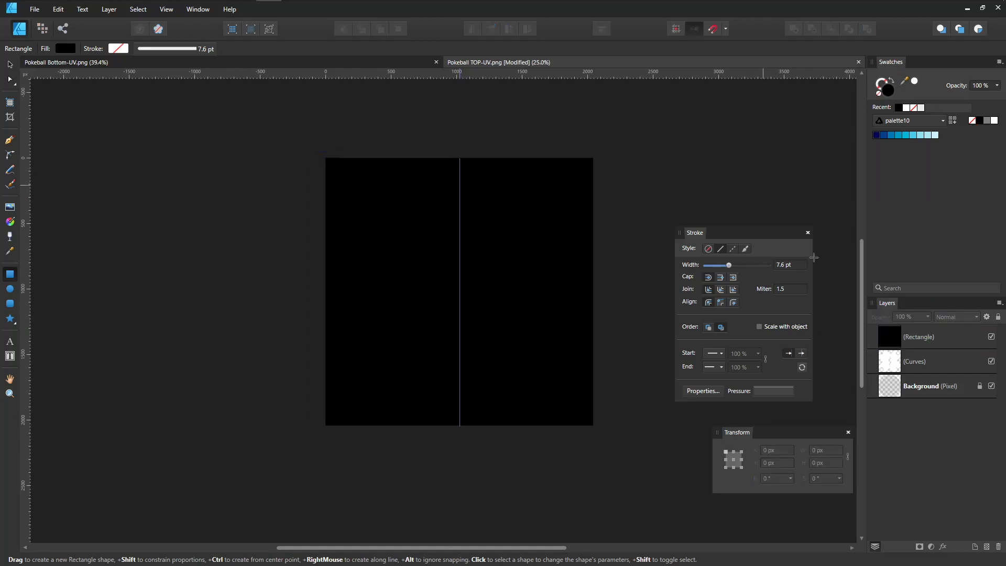
drag(929, 366, 938, 336)
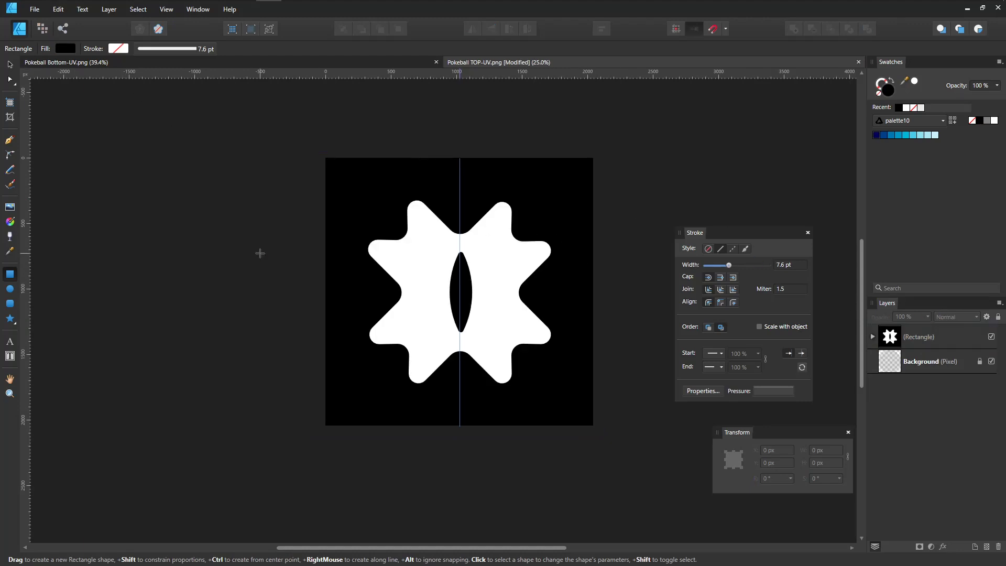
Save the top texture, Pokeball TOP-UV.png, and switch to the Pokeball Bottom-UV.png document
key(ctrl+s)
click(446, 297)
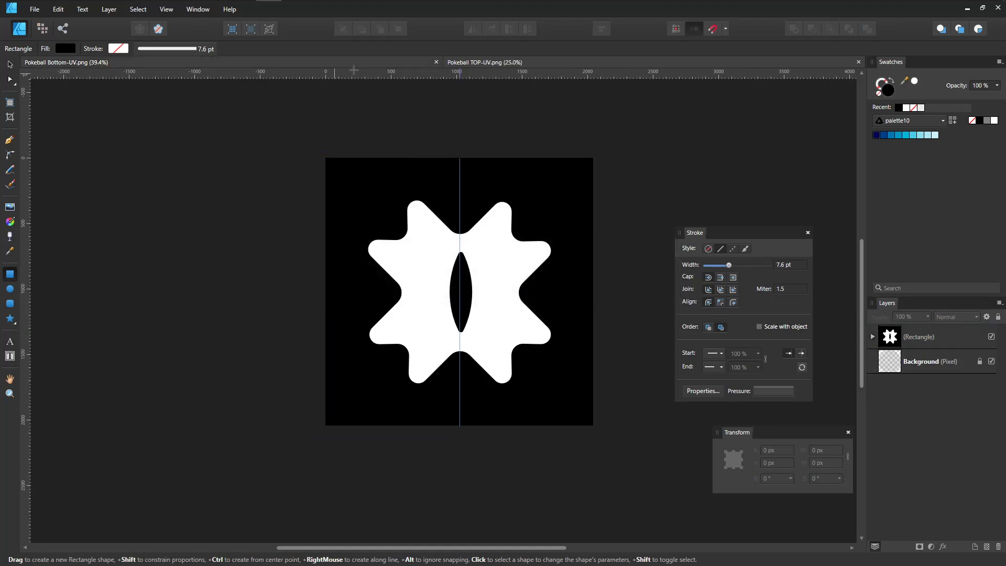
click(322, 64)
click(453, 277)
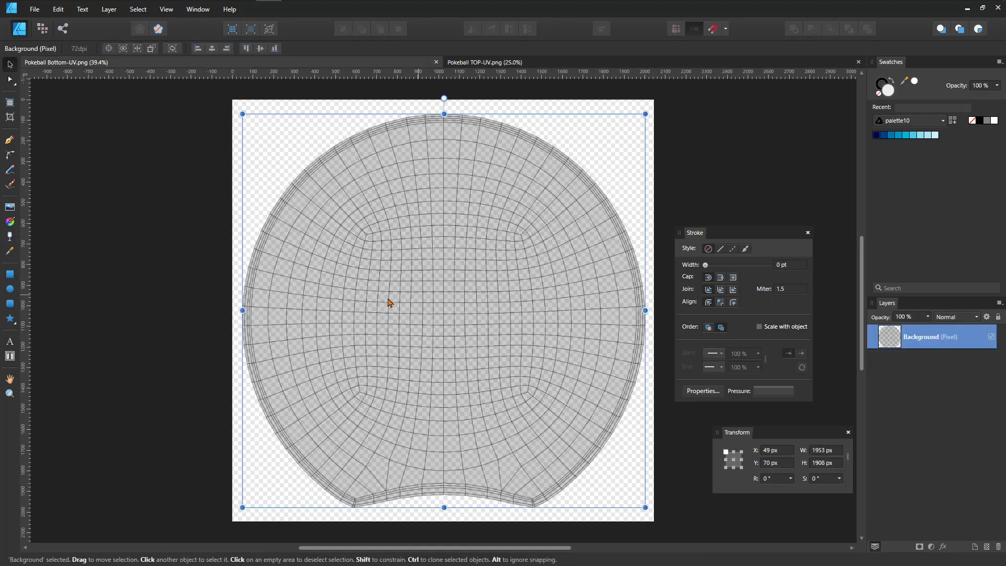
Draw a star about 1321 px wide from the middle of the bottom UV layout and give it 8 points
click(10, 318)
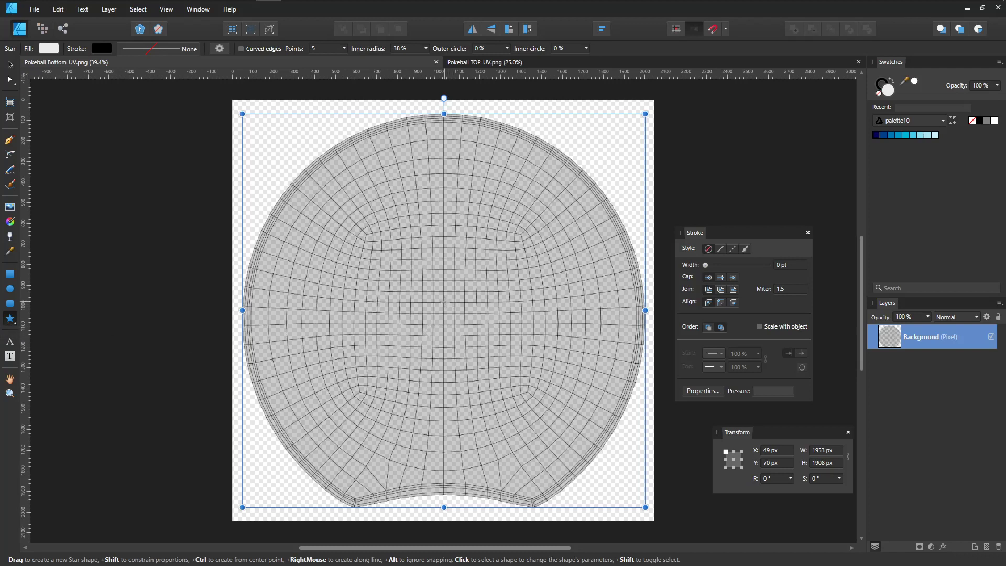
drag(444, 302, 569, 448)
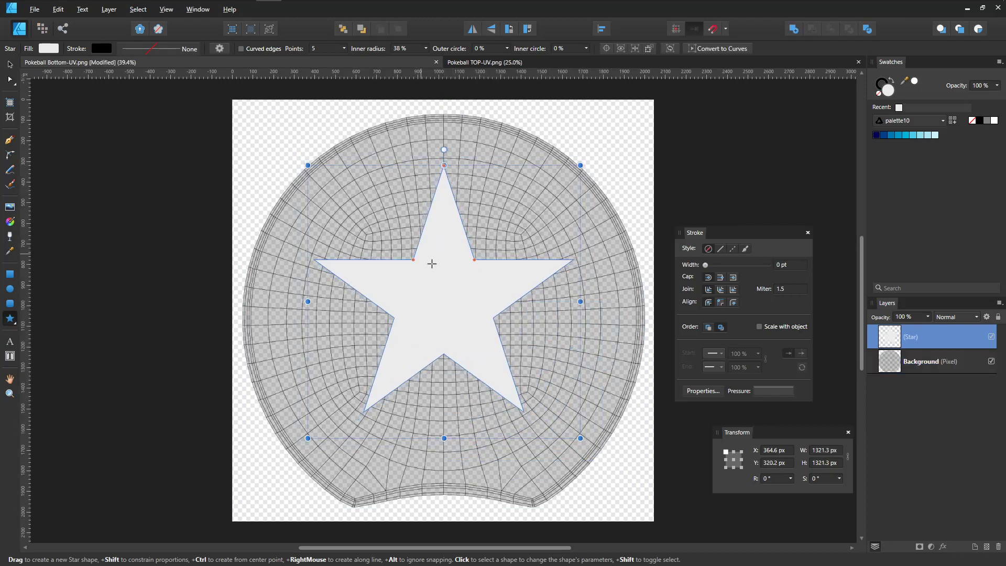
click(319, 49)
text(8)
key(Return)
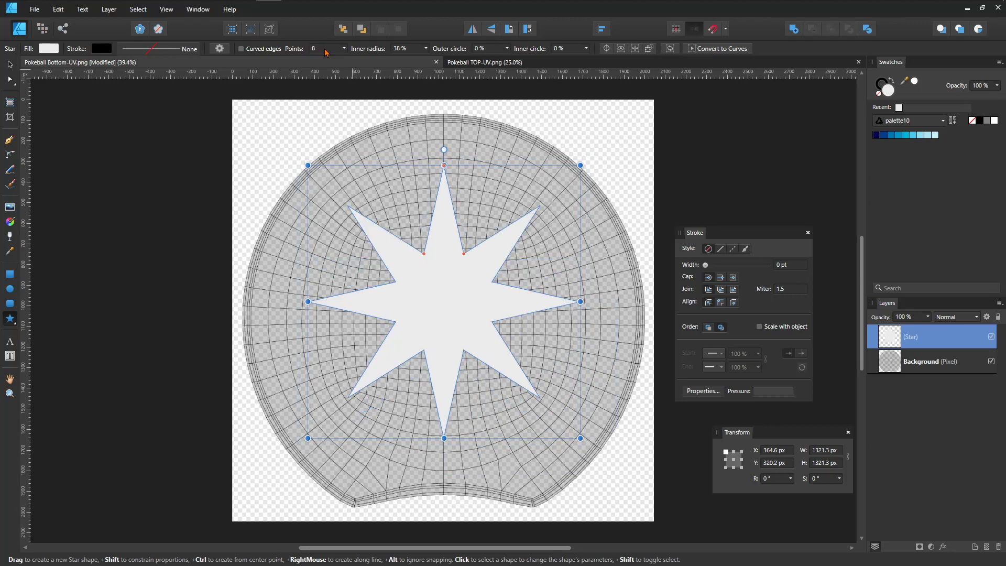
Set the star's inner radius to about 72 % and convert the star to curves
drag(464, 251, 494, 218)
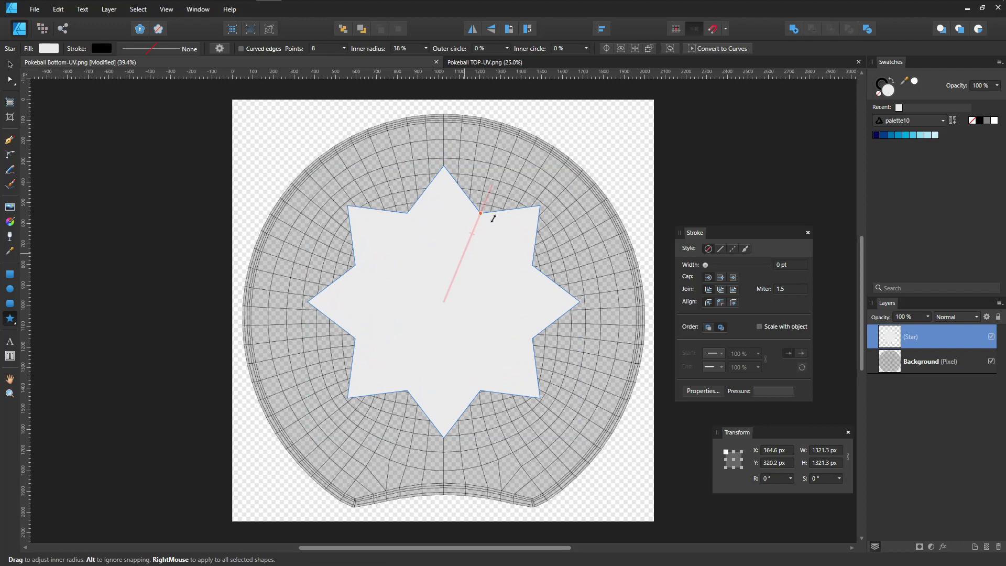
drag(493, 218, 494, 217)
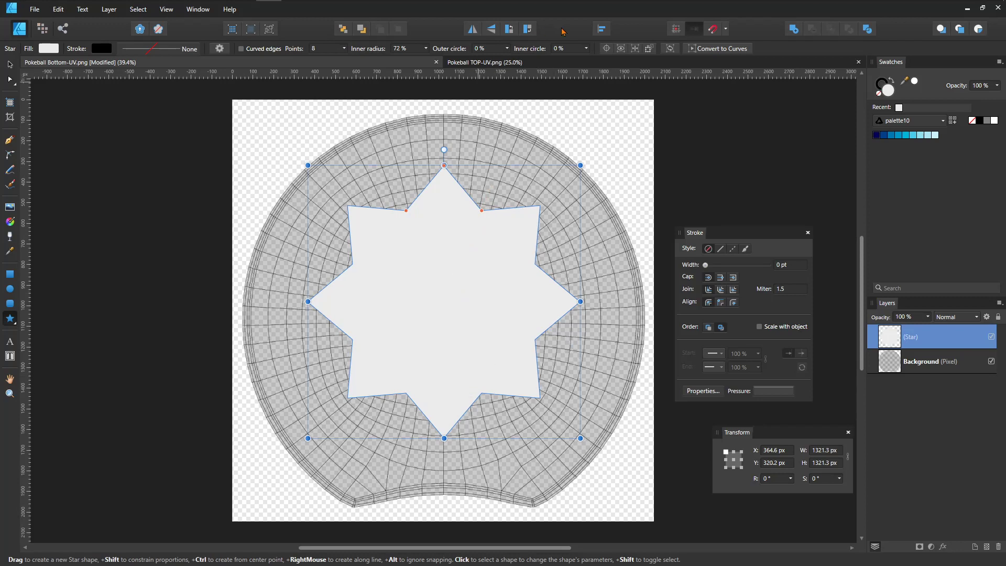
click(704, 51)
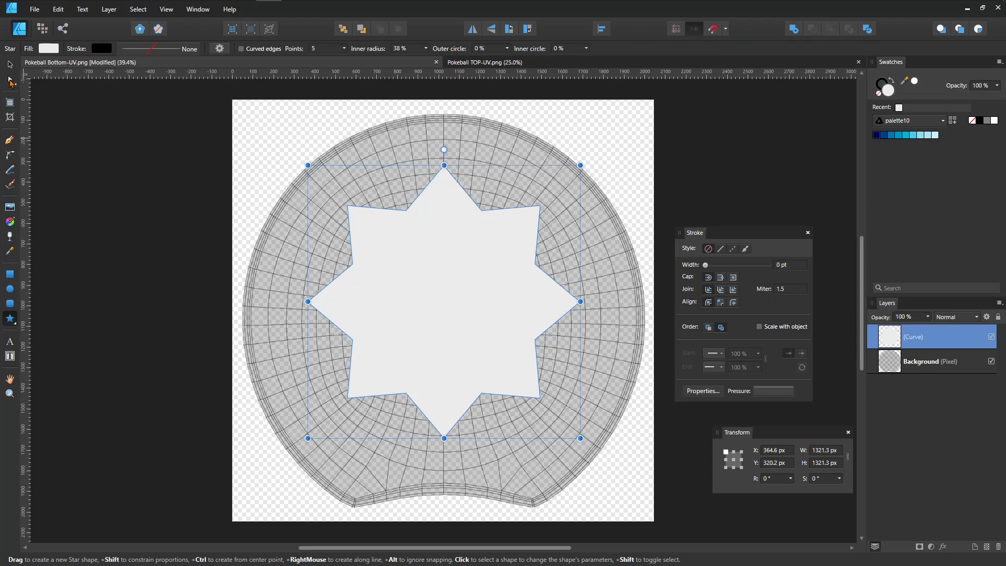
Round all inner and outer corners of the star to a radius of about 155 px with the Corner tool
click(10, 80)
click(10, 155)
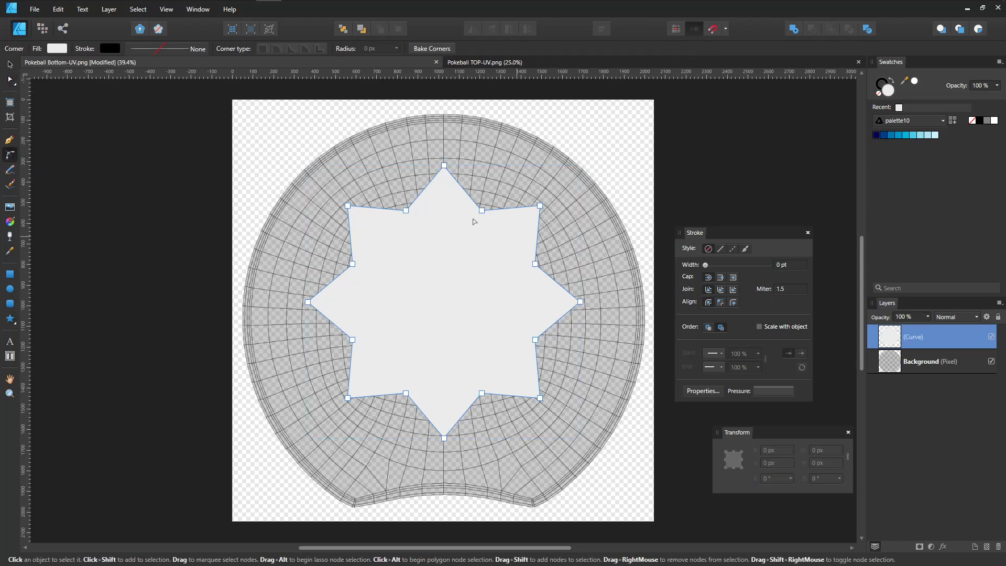
drag(283, 143, 589, 465)
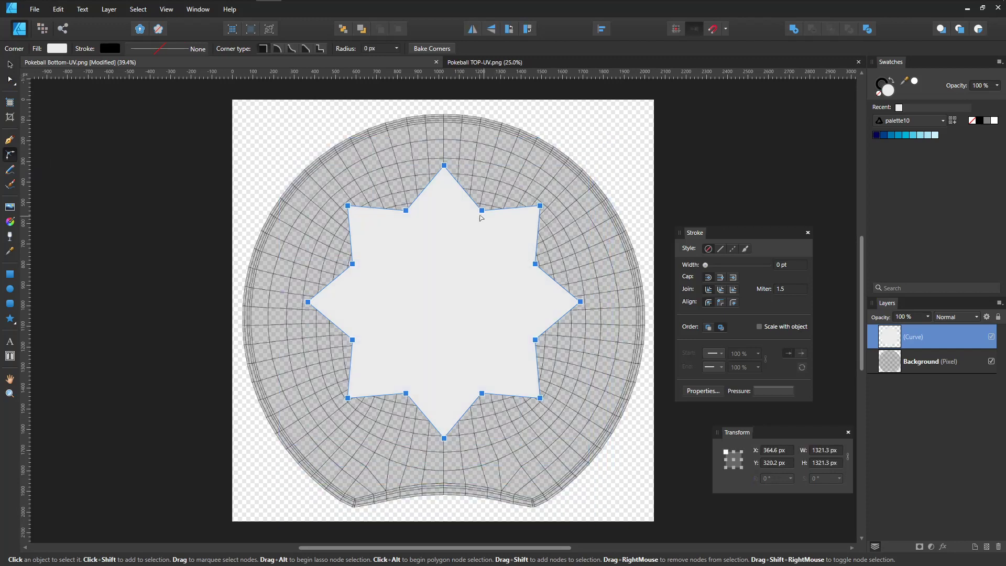
drag(482, 211, 505, 186)
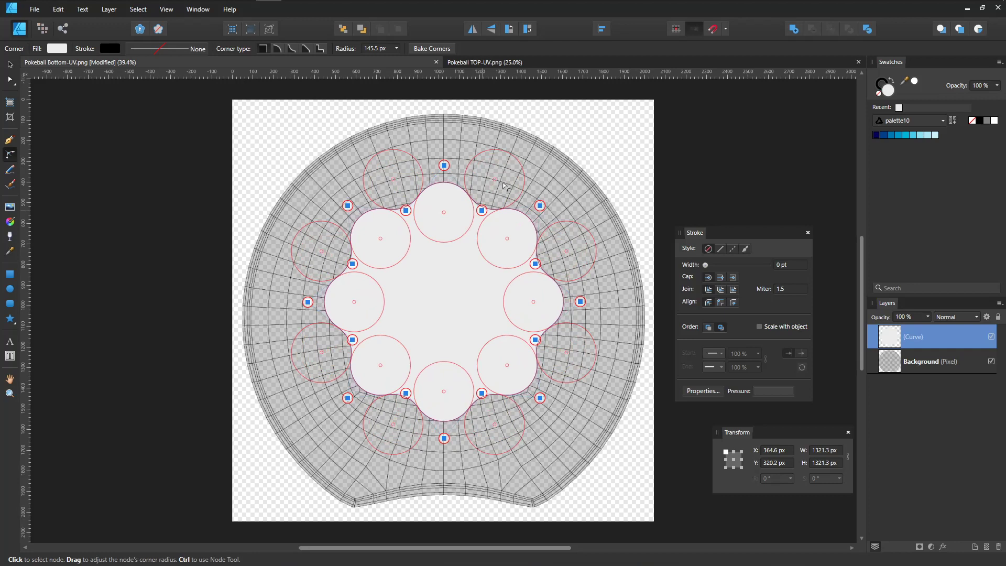
drag(504, 186, 506, 184)
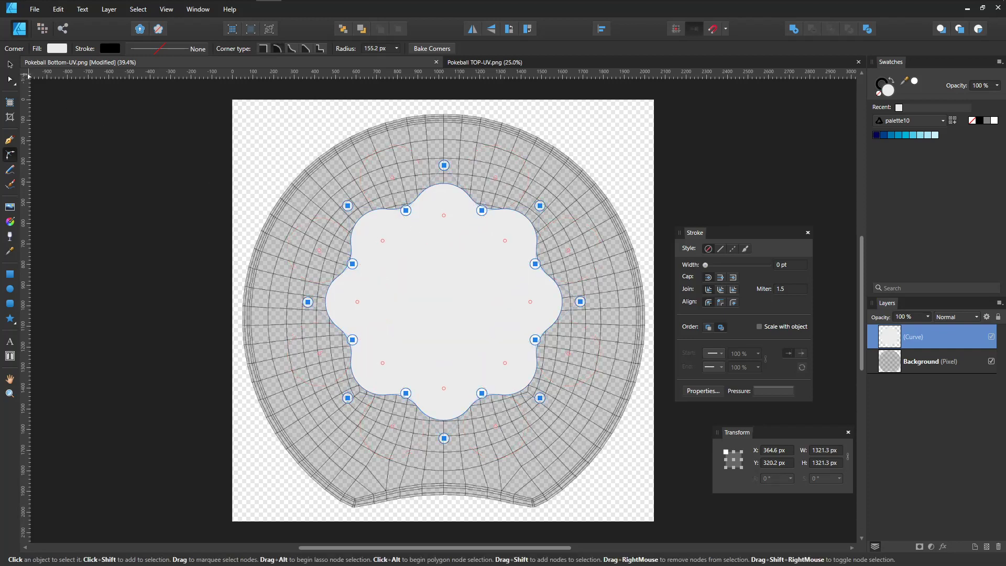
Enlarge the rounded star from its centre to about 1868 px square and move it down to about X 107, Y 118 px
click(9, 64)
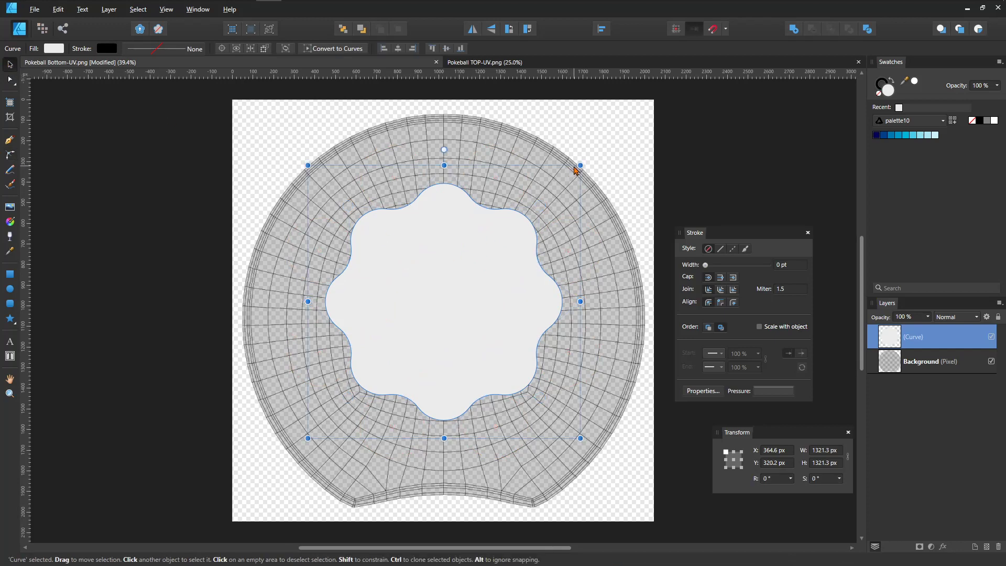
drag(581, 164, 639, 110)
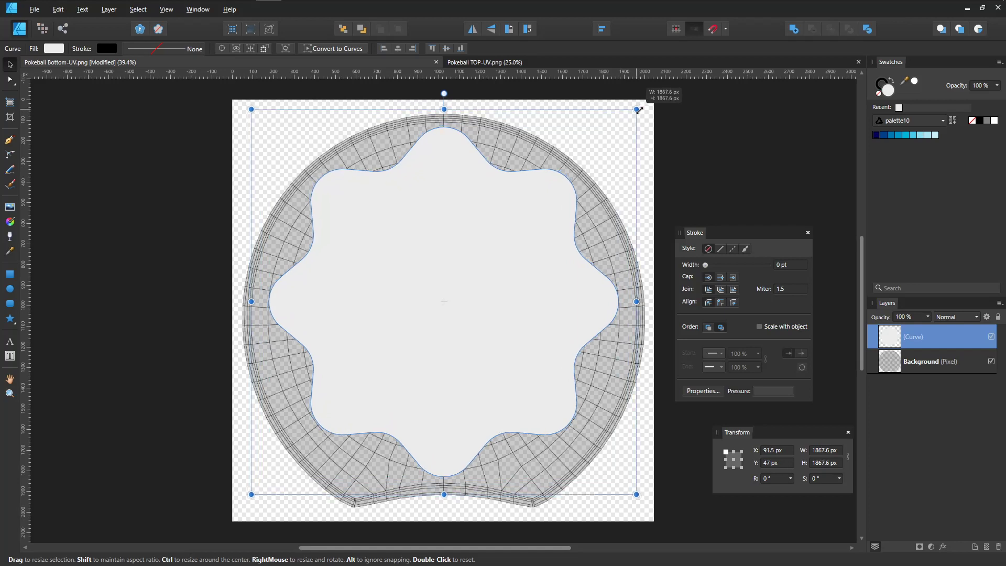
drag(639, 110, 640, 110)
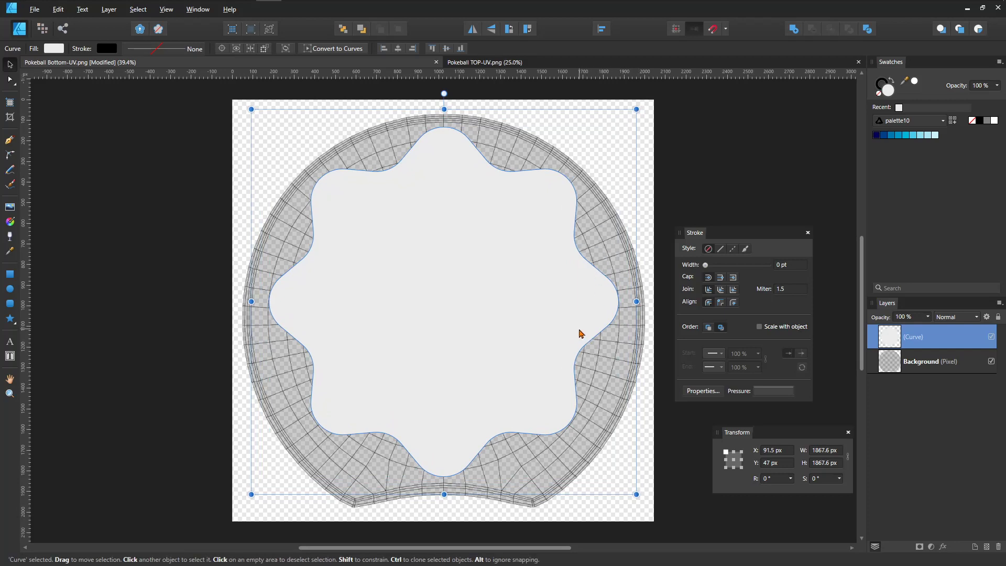
drag(464, 305, 465, 315)
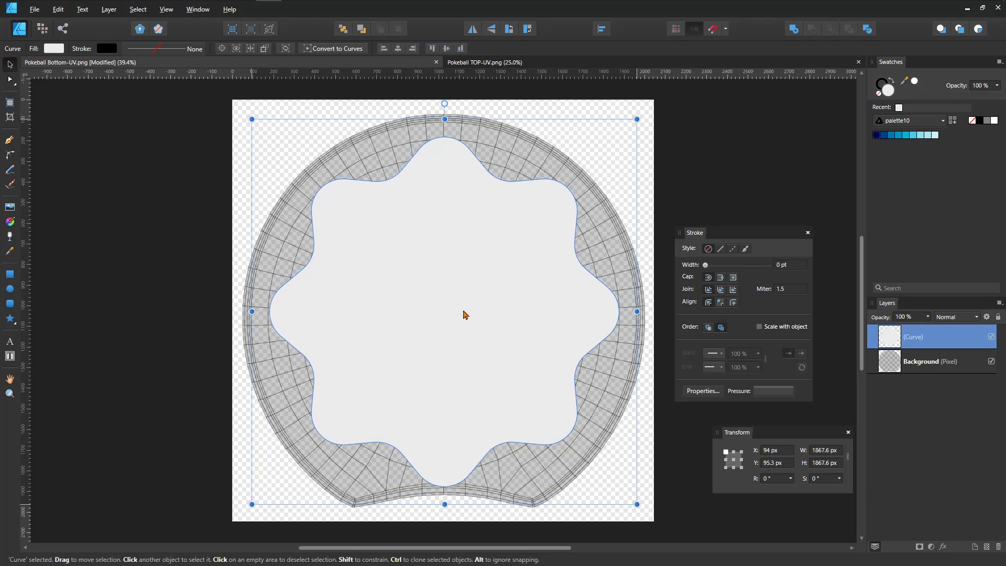
drag(464, 315, 468, 319)
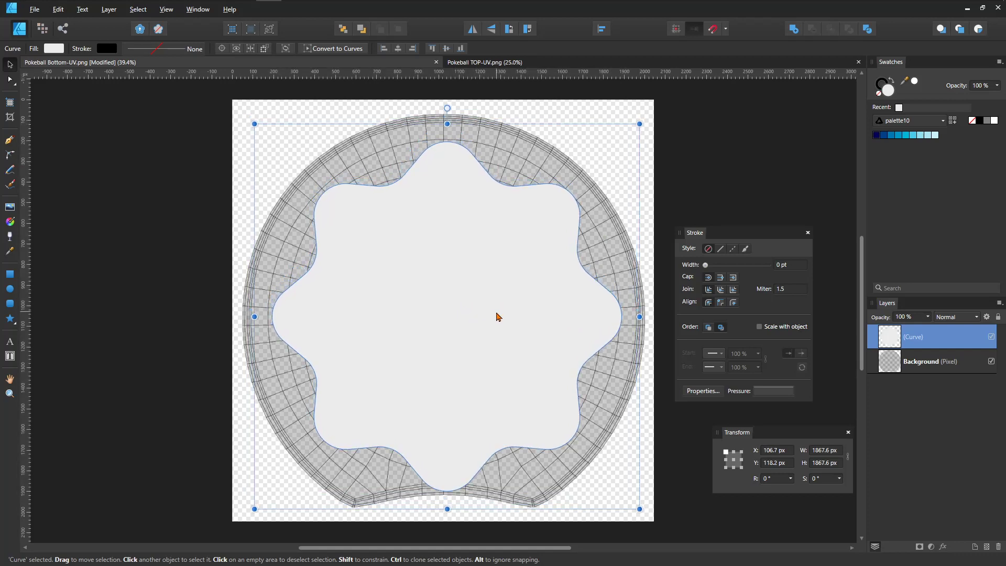
Move the star's bottommost node straight down to Y 2445.7 px so its lobe extends past the canvas edge
key(a)
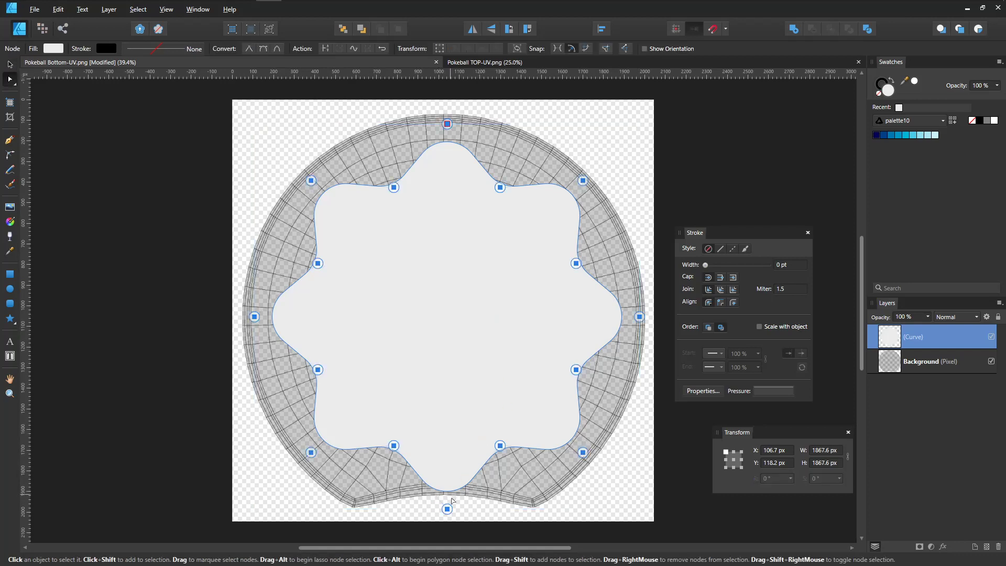
scroll(471, 435, down, 5)
drag(423, 370, 477, 481)
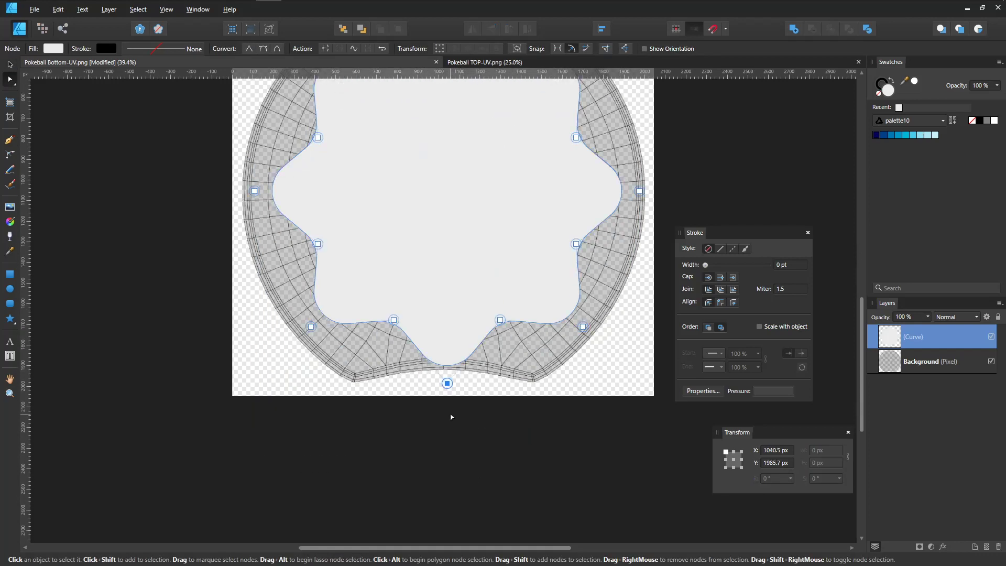
key(shift+Down)
key(shift+Down)
key(shift+Down)
key(shift+Down)
key(shift+Down)
key(shift+Down)
key(shift+Down)
key(shift+Down)
key(shift+Down)
key(shift+Down)
key(shift+Down)
key(shift+Down)
key(shift+Down)
key(shift+Down)
key(shift+Down)
key(shift+Down)
key(shift+Down)
key(shift+Down)
key(shift+Down)
key(shift+Down)
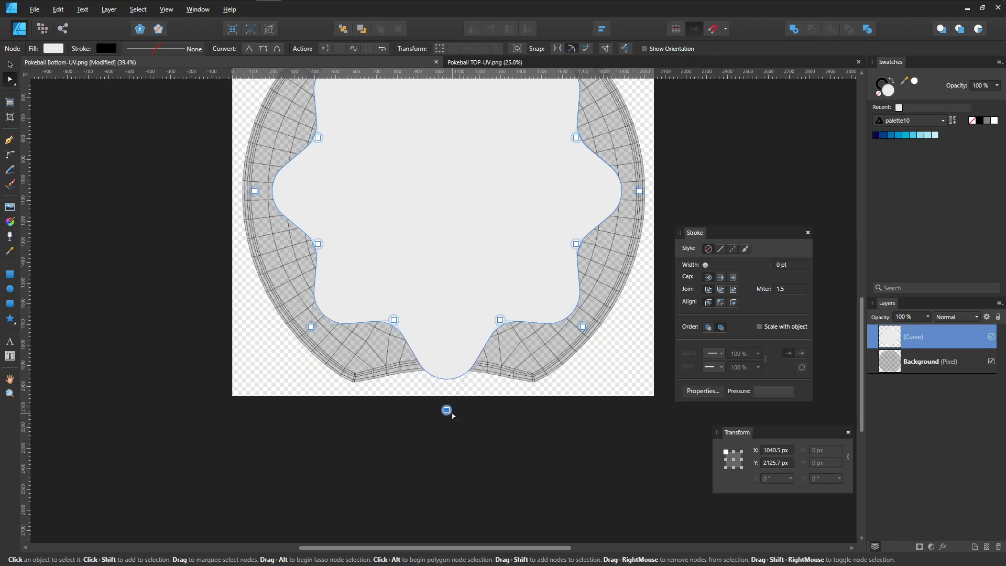
key(shift+Down)
key(shift+Down)
key(shift+Down)
key(shift+Down)
key(shift+Down)
key(shift+Down)
key(shift+Down)
key(shift+Down)
key(shift+Down)
key(shift+Down)
key(shift+Down)
key(shift+Down)
key(shift+Down)
key(shift+Down)
key(shift+Down)
key(shift+Down)
key(shift+Down)
key(shift+Down)
key(shift+Down)
key(shift+Down)
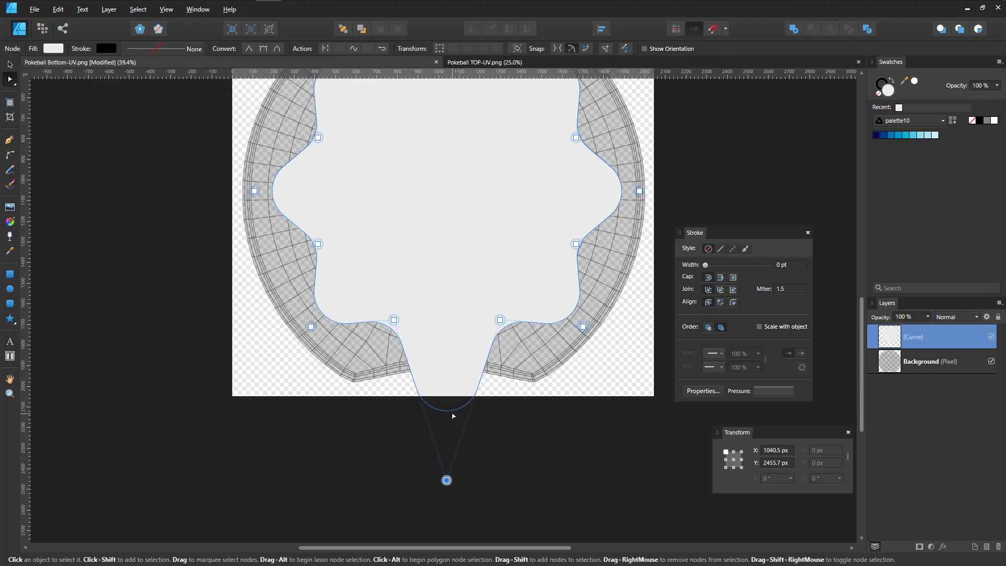
key(shift+Down)
key(shift+Down)
key(shift+Down)
key(shift+Down)
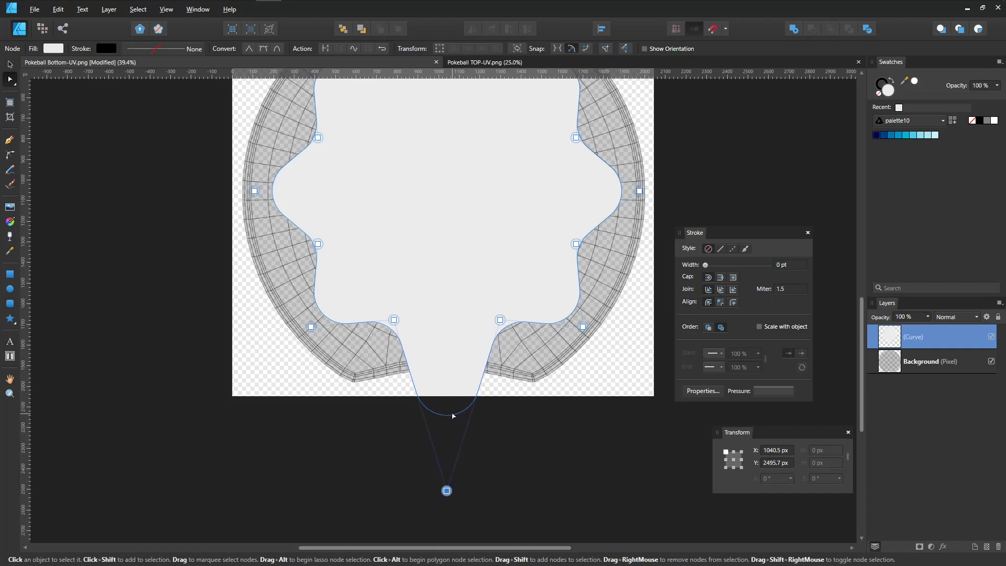
key(shift+Up)
key(shift+Up)
key(shift+Up)
key(shift+Up)
key(shift+Up)
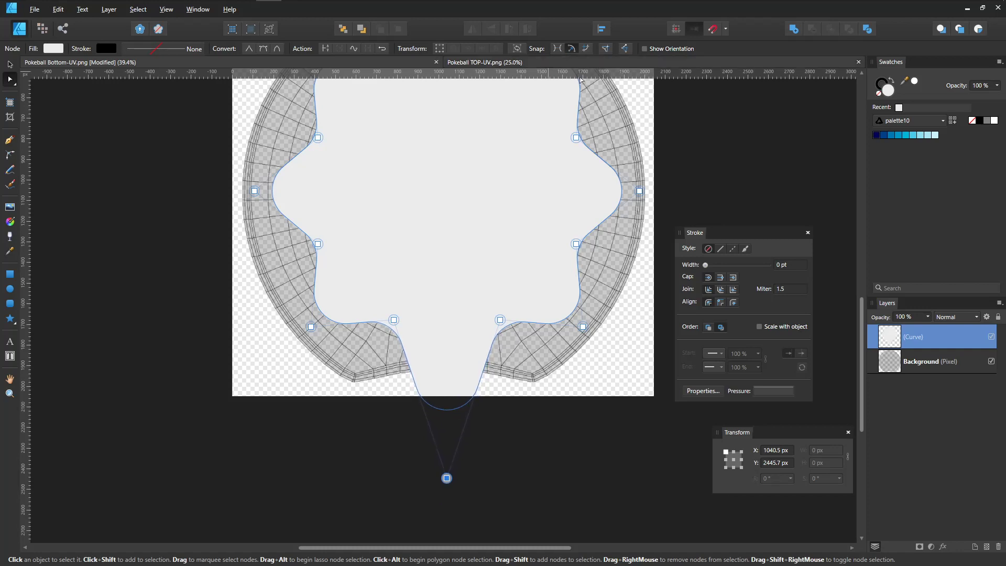
Convert the rounded star to curves again to turn its live corners into real nodes
scroll(670, 67, up, 1)
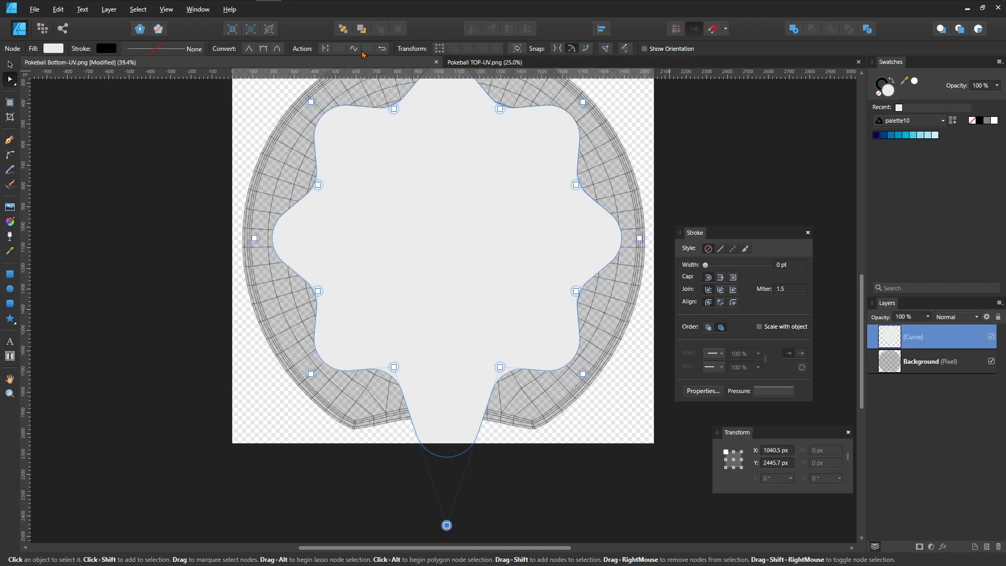
click(10, 64)
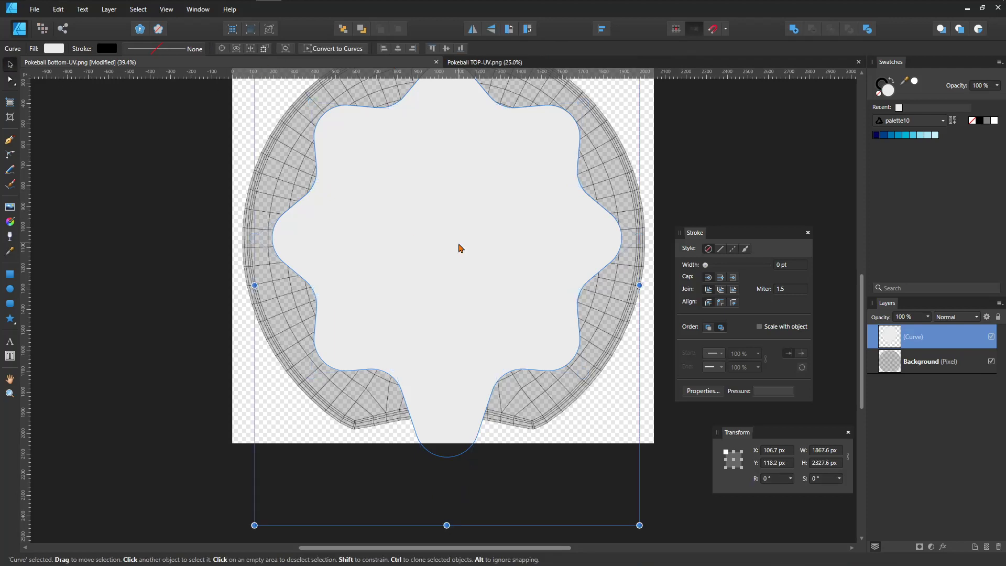
click(332, 48)
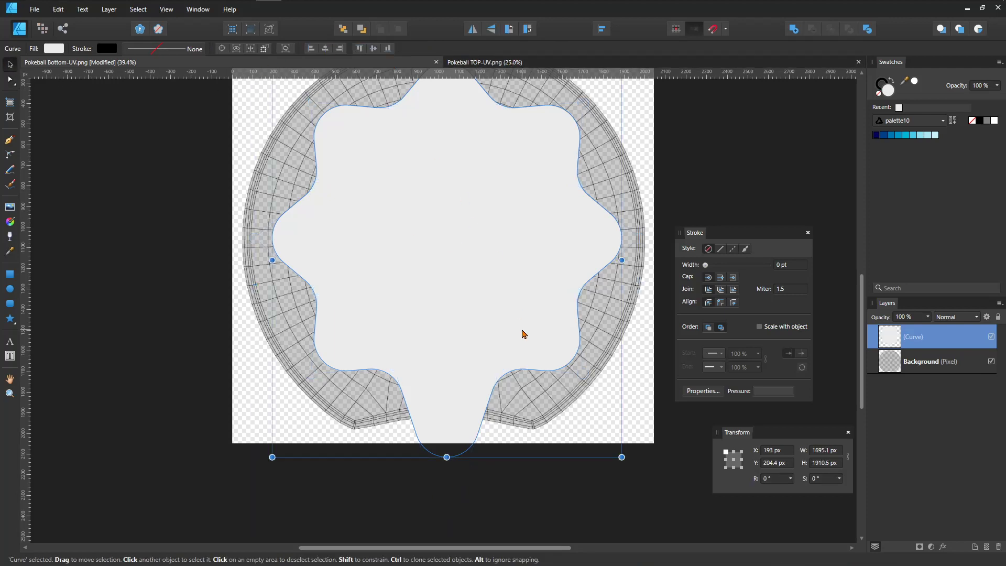
Select the bottom lobe's end and shoulder nodes and enlarge them from their centre to about 569 by 416 px
key(a)
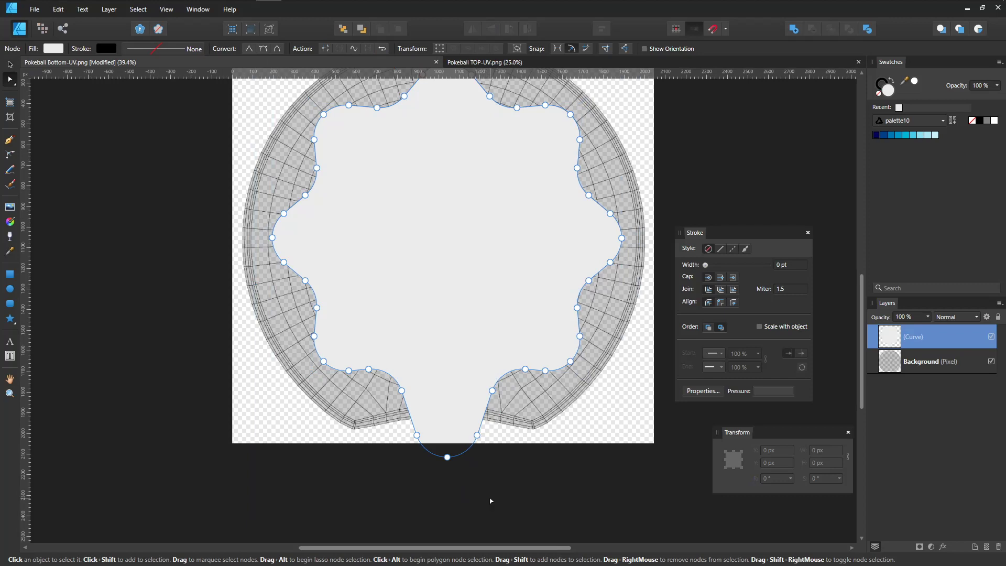
drag(490, 498, 386, 388)
drag(493, 486, 401, 374)
drag(520, 498, 382, 384)
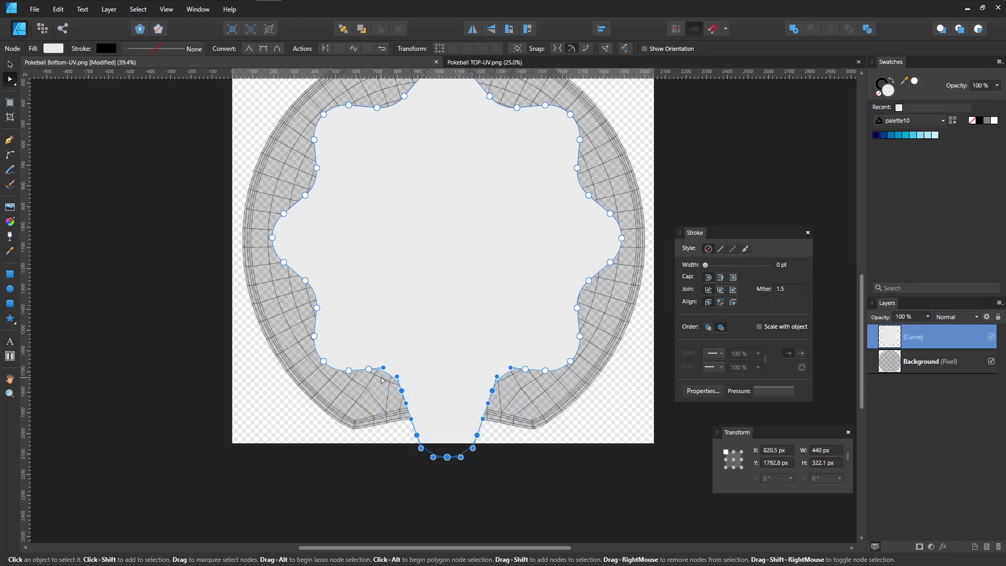
click(440, 49)
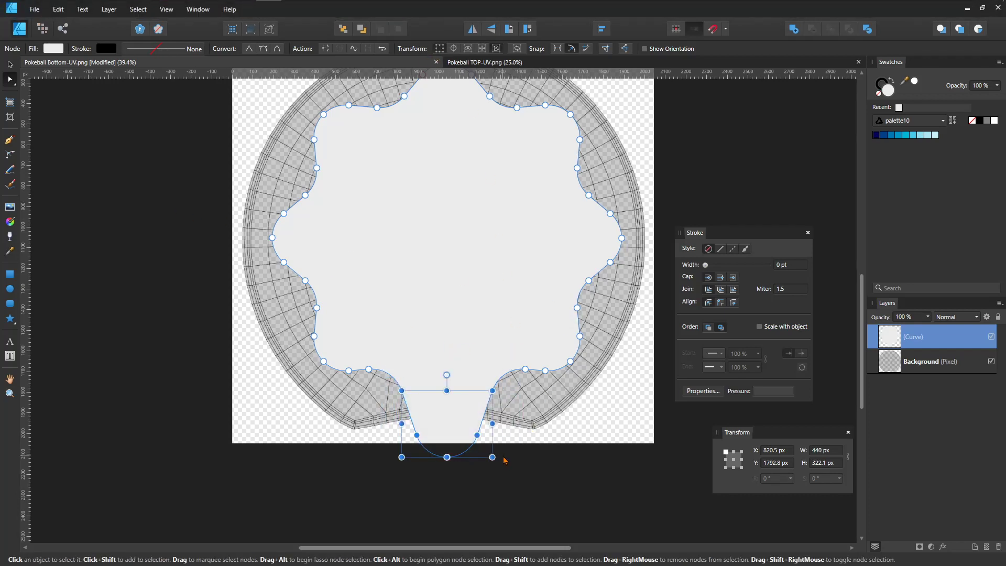
ctrl+shift+drag(494, 458, 505, 467)
Move the selected lobe nodes straight down to Y 1945.6 px, then clear the node selection
key(shift+Down)
key(shift+Down)
key(shift+Down)
key(shift+Down)
key(shift+Down)
key(shift+Down)
key(shift+Down)
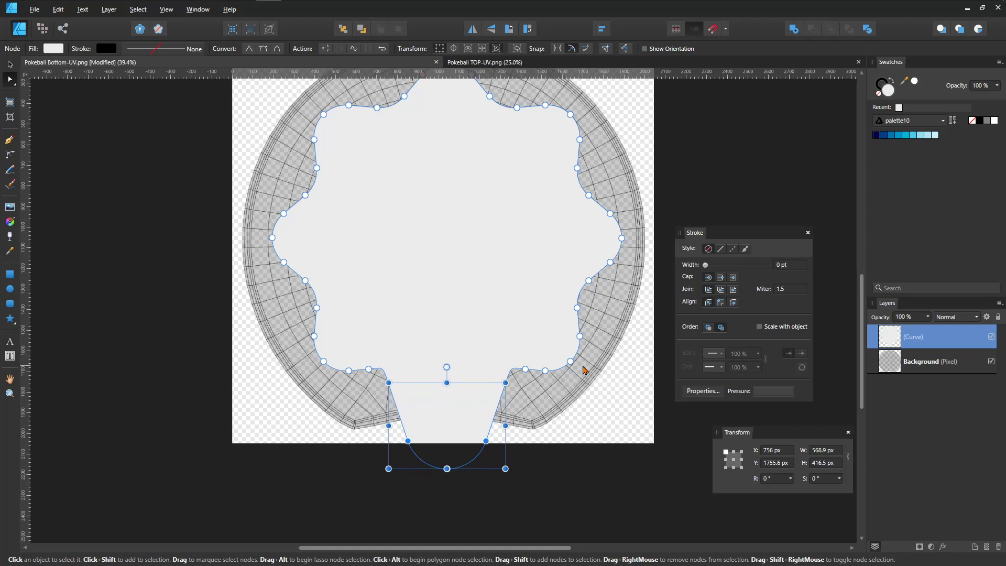
key(shift+Down)
key(shift+Down)
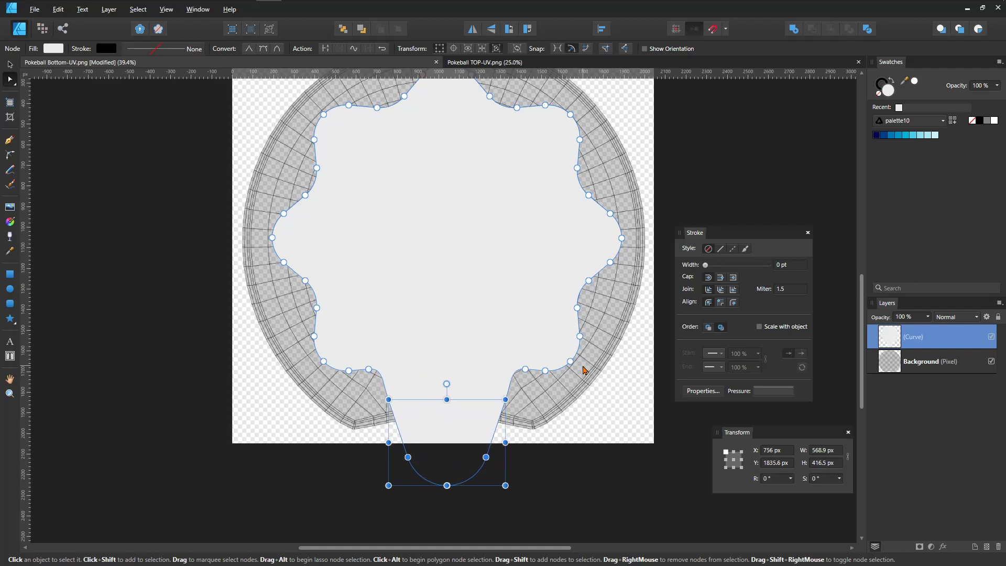
key(shift+Down)
key(shift+Down)
key(shift+Down)
key(shift+Down)
key(shift+Down)
key(shift+Down)
key(shift+Down)
key(shift+Down)
key(shift+Down)
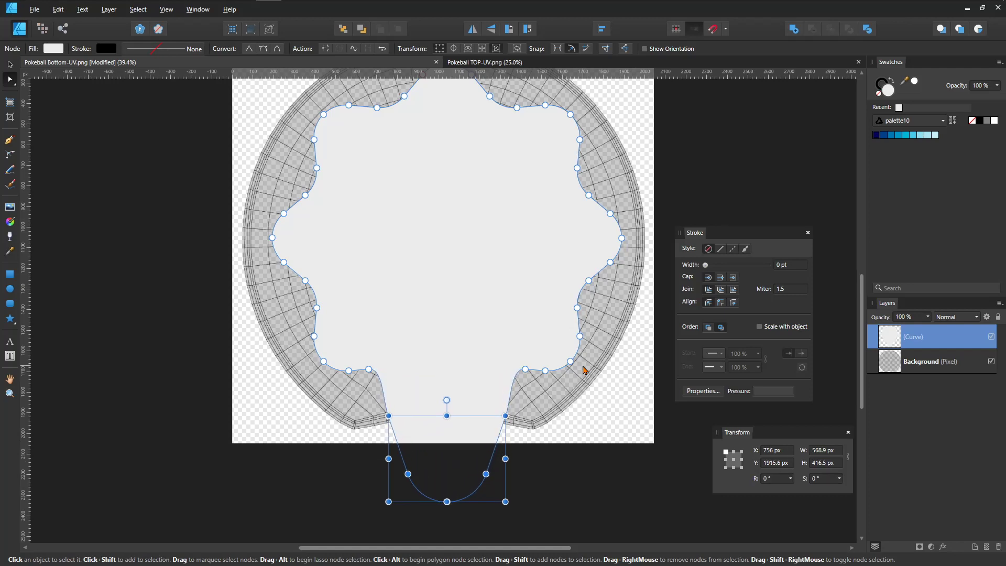
key(shift+Down)
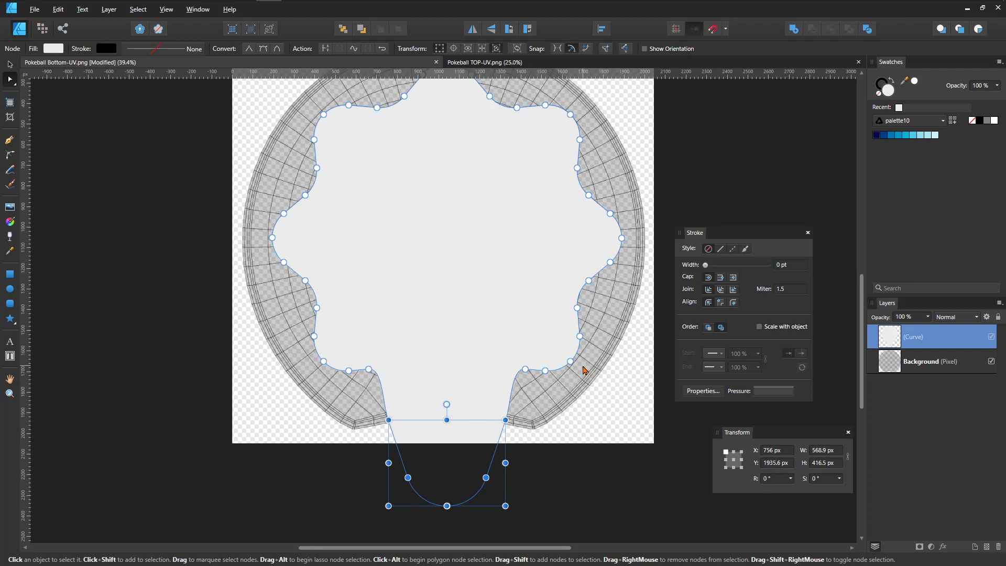
key(shift+Down)
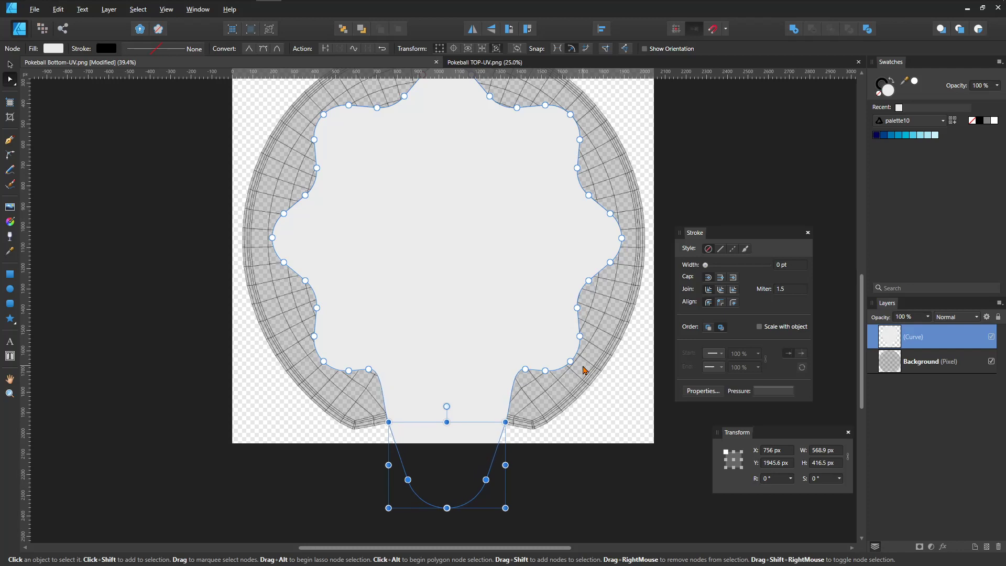
click(555, 490)
click(457, 443)
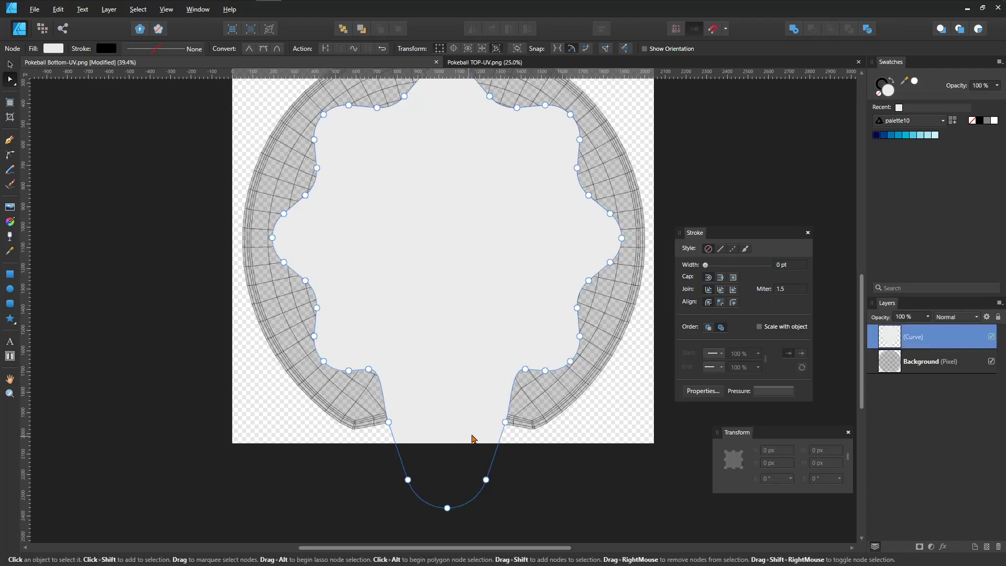
Delete the nodes on both sides of the bottom lobe near the UV outline's edge to smooth its flanks
click(505, 422)
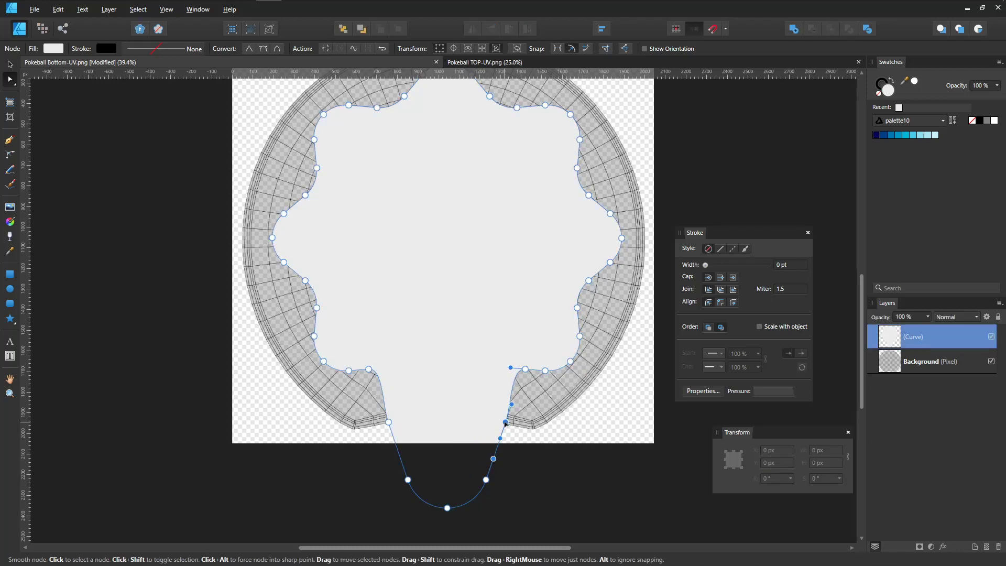
key(Delete)
click(389, 423)
key(Delete)
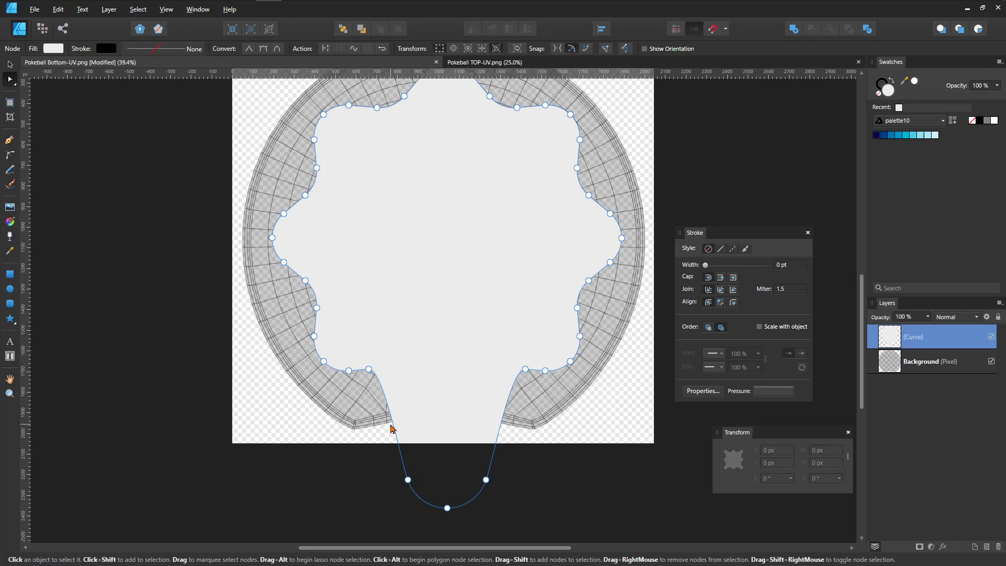
click(545, 478)
click(463, 394)
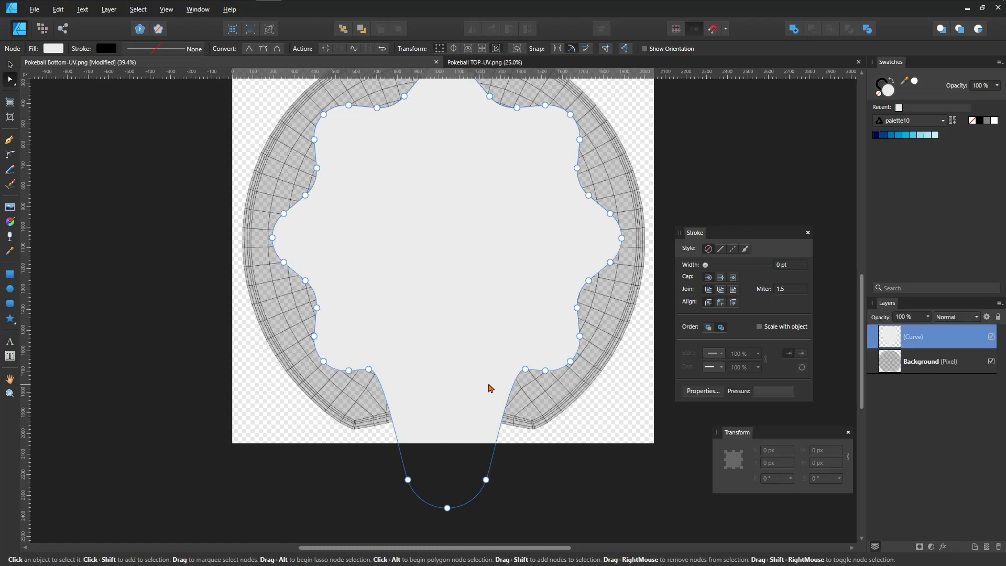
click(525, 369)
key(Delete)
Fill the rounded star shape with pure white
click(593, 460)
click(483, 261)
click(916, 81)
Draw a rectangle about 2101 by 2120 px covering the whole canvas between the Background and the star, and fill it black
click(960, 359)
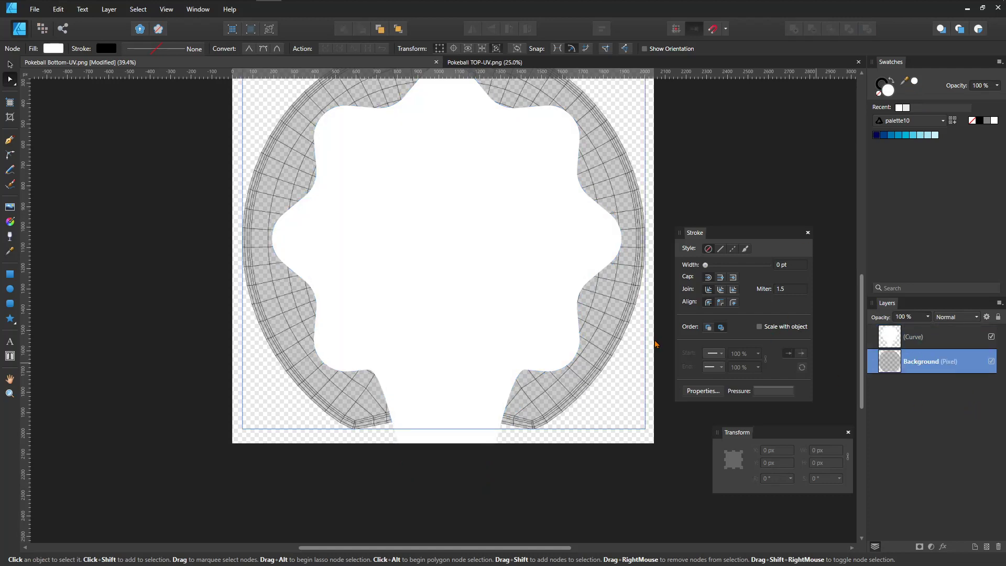
scroll(404, 294, up, 3)
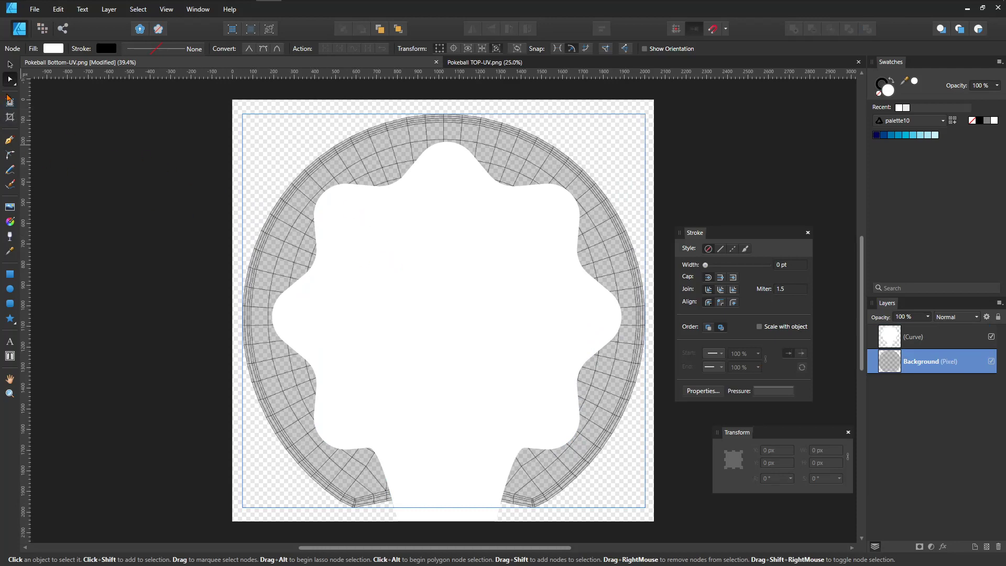
click(10, 274)
drag(226, 93, 658, 528)
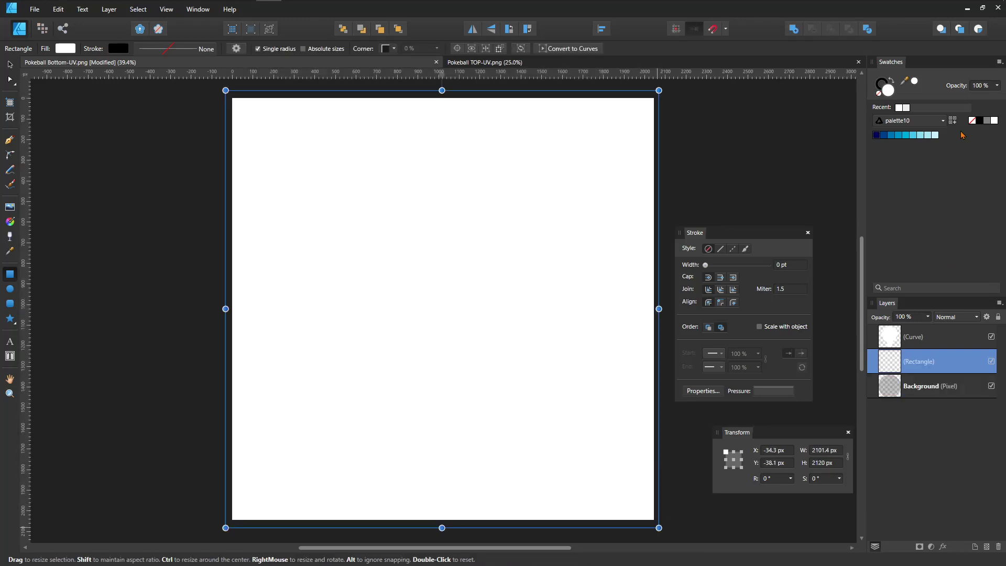
click(980, 120)
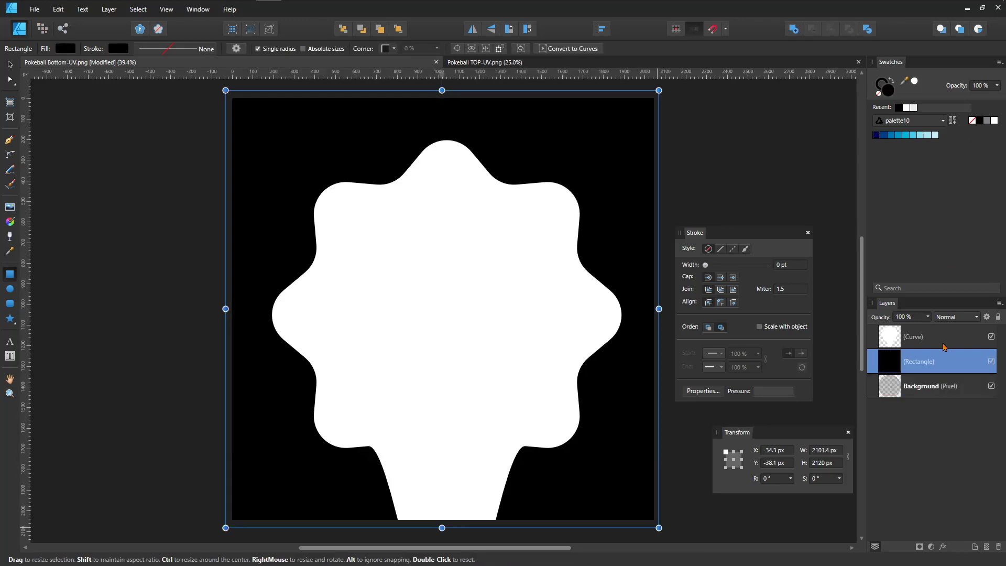
scroll(473, 314, up, 1)
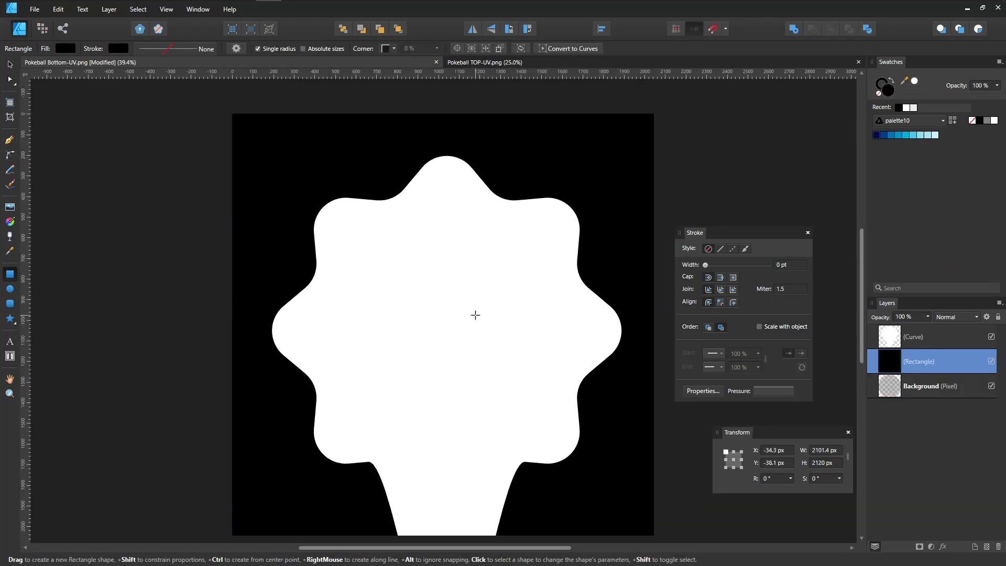
Save Pokeball Bottom-UV.png flattened to pixels
click(99, 152)
key(ctrl+s)
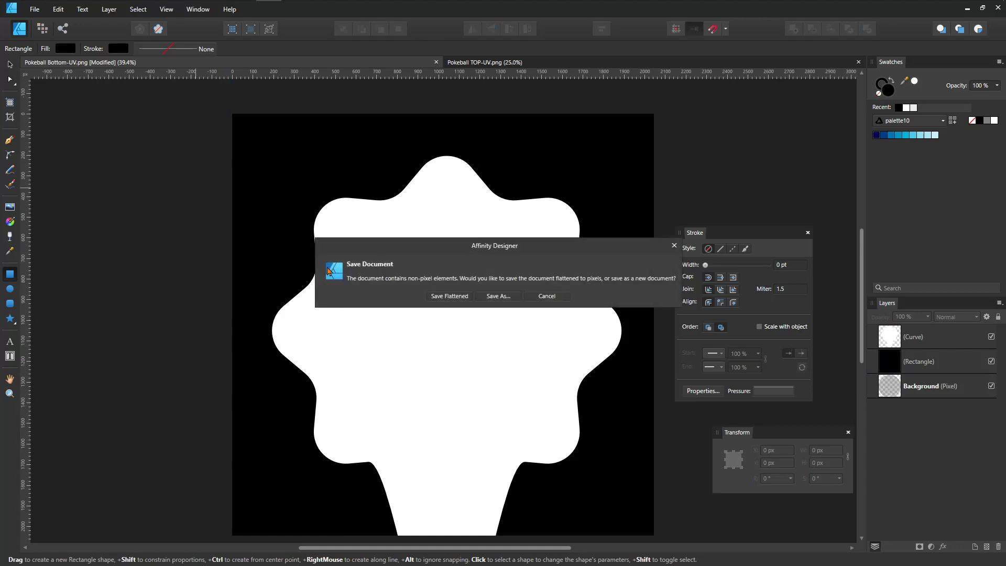
click(449, 297)
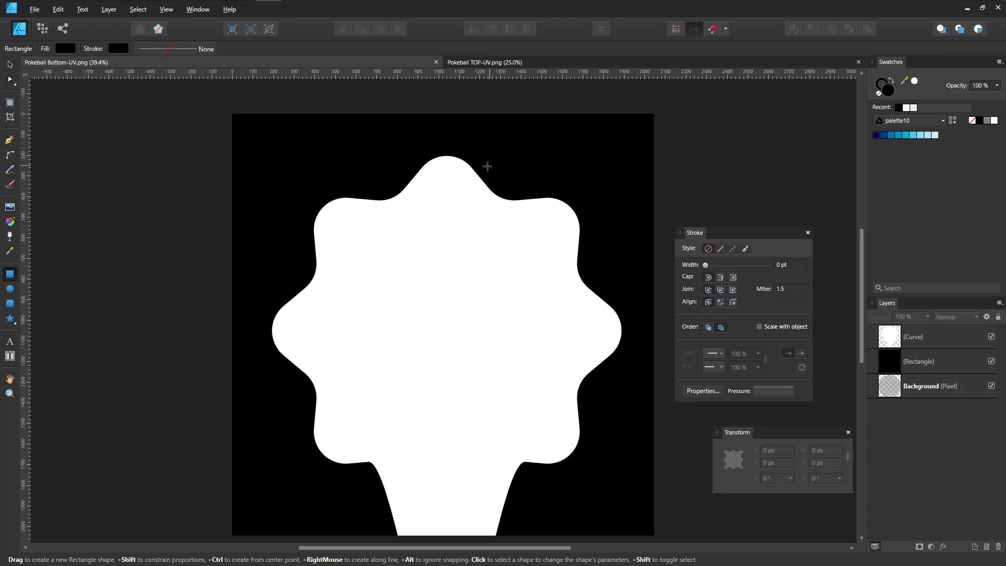
Switch to Blender and replace the Bottom UV image with Pokeball Bottom-UV.png from the Dive Ball folder
key(alt+Tab)
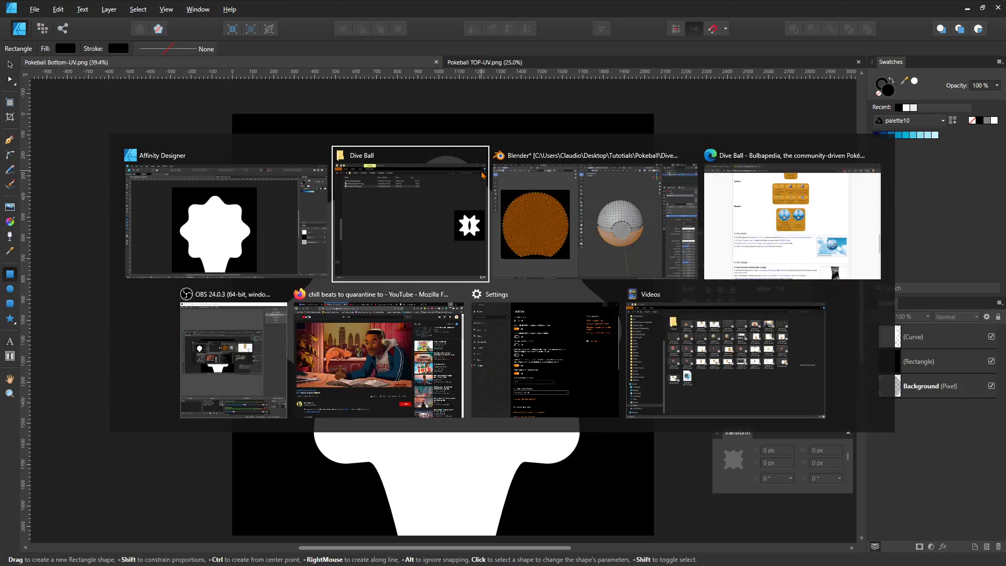
key(alt+Tab)
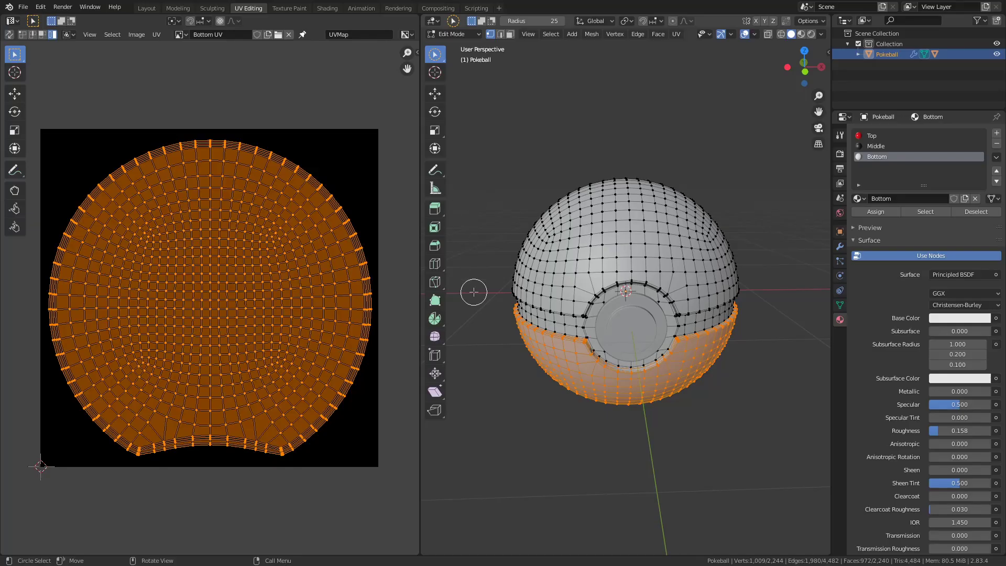
scroll(390, 368, up, 1)
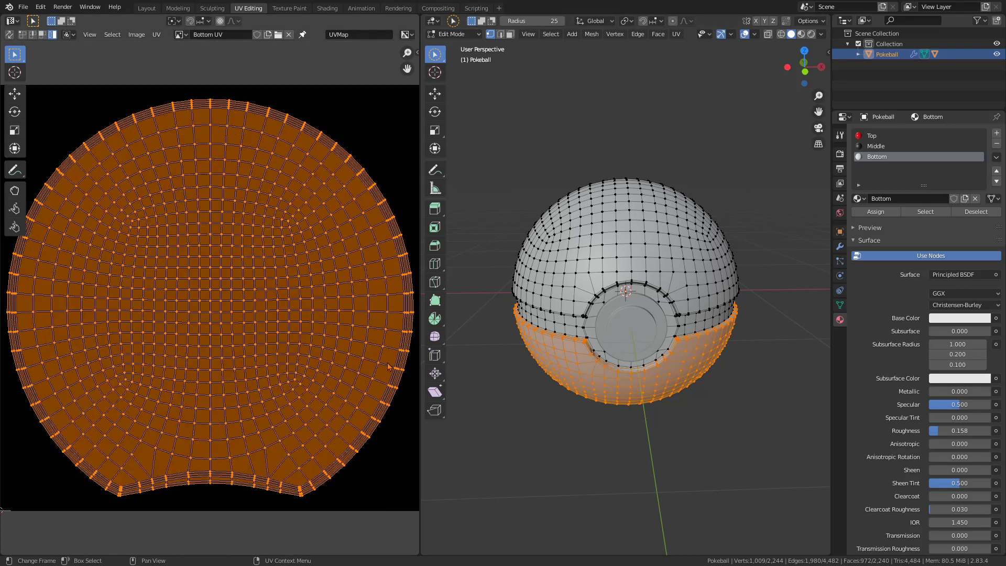
scroll(390, 368, down, 2)
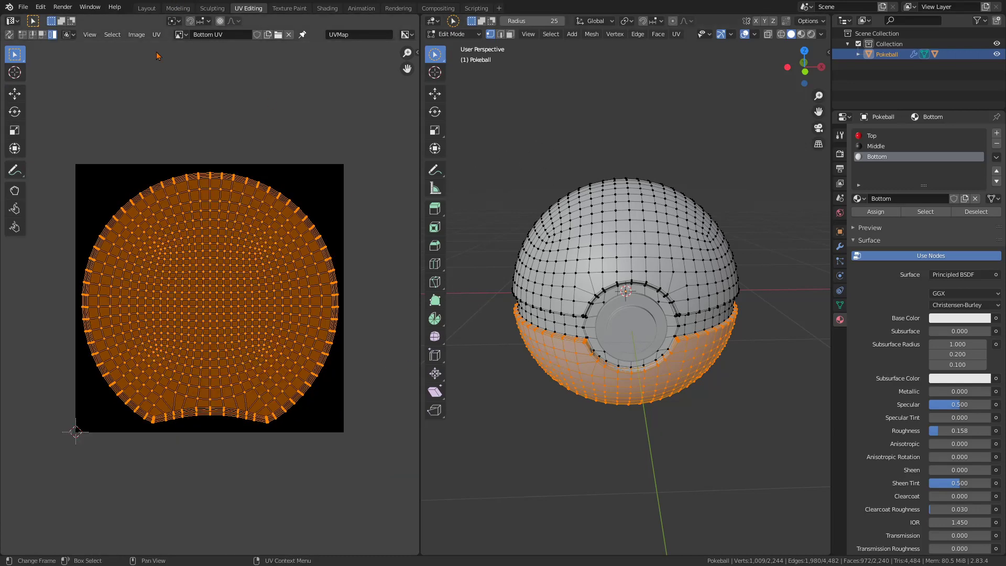
click(143, 38)
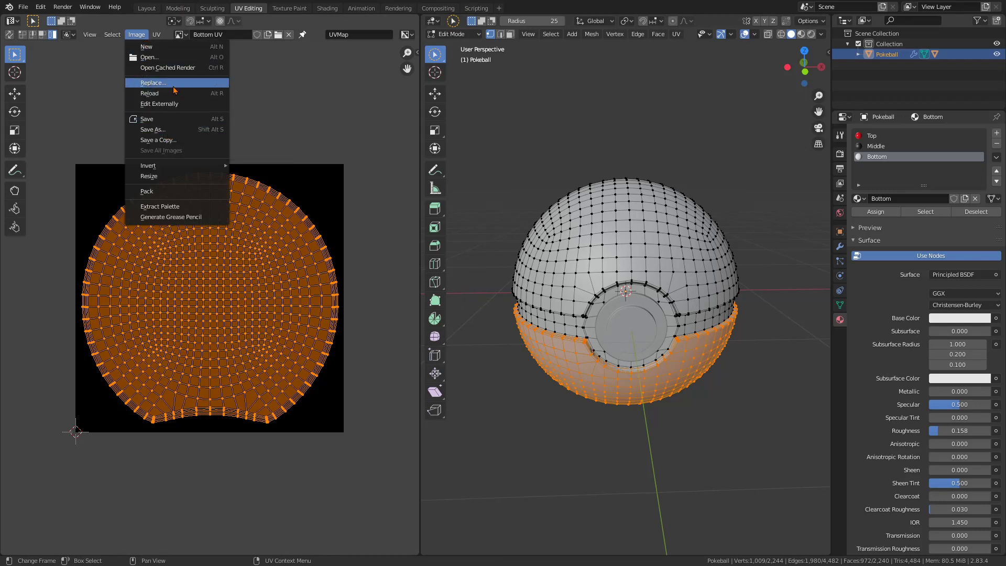
click(140, 35)
click(140, 35)
click(160, 83)
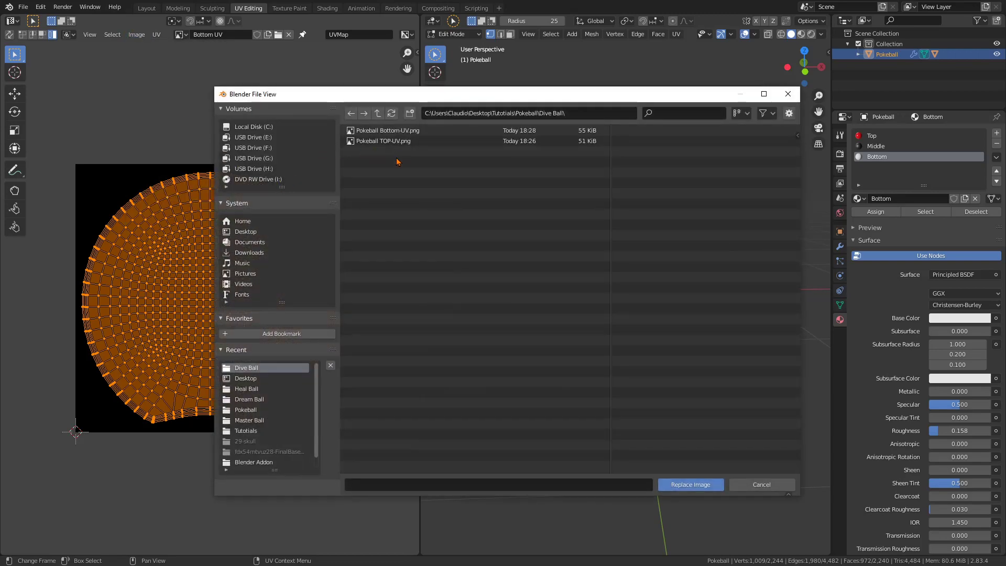
click(397, 131)
click(670, 485)
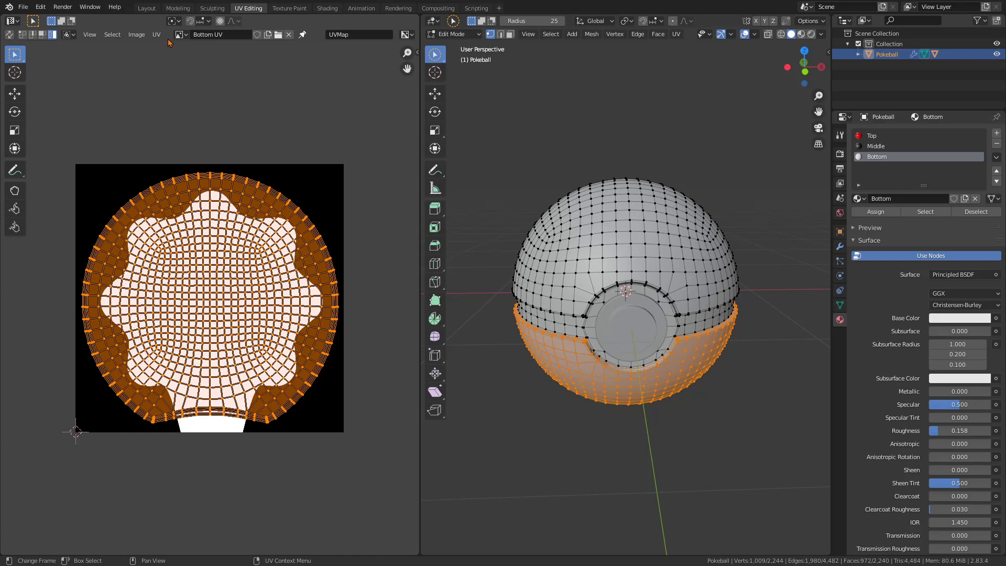
Deselect the faces of the Bottom material and select the faces of the Top material instead
click(911, 136)
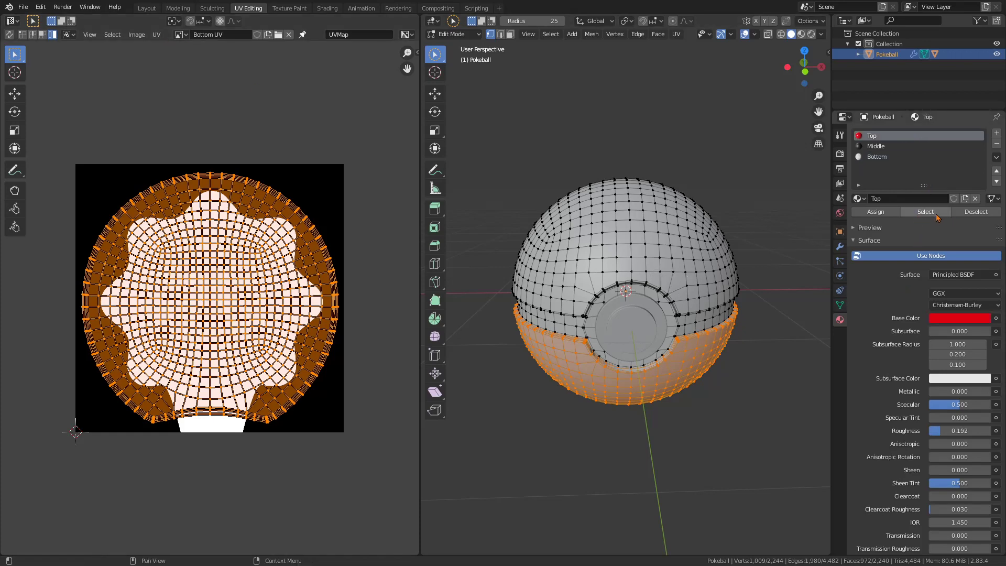
click(891, 158)
click(967, 212)
click(876, 136)
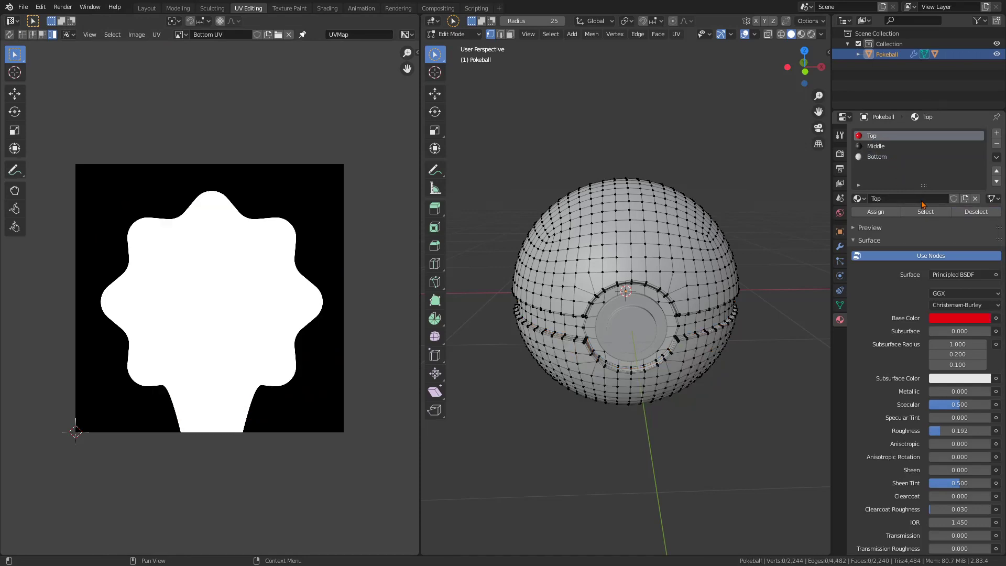
click(925, 211)
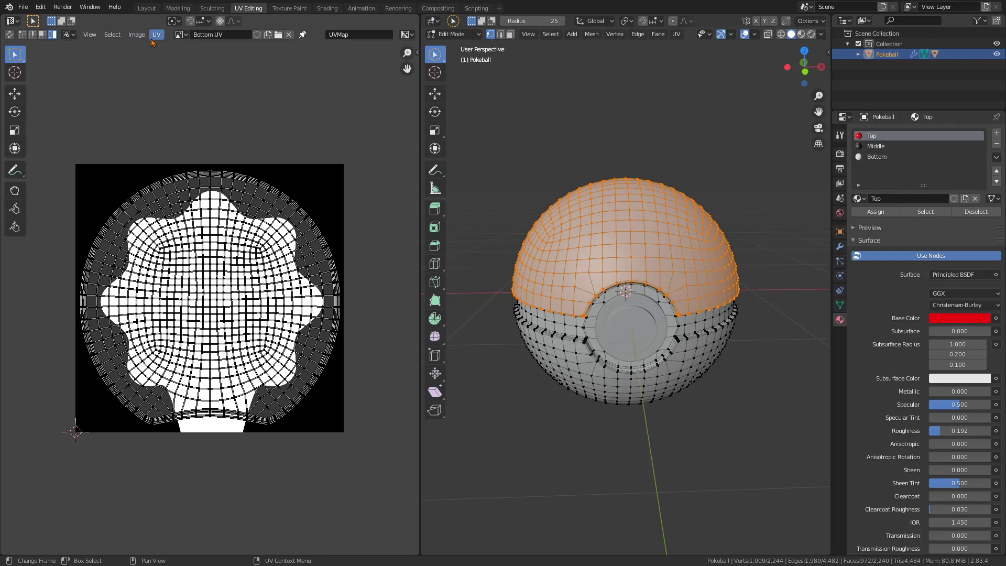
Show the Top UV image in the UV editor and replace it with Pokeball TOP-UV.png from the Dive Ball folder
click(181, 35)
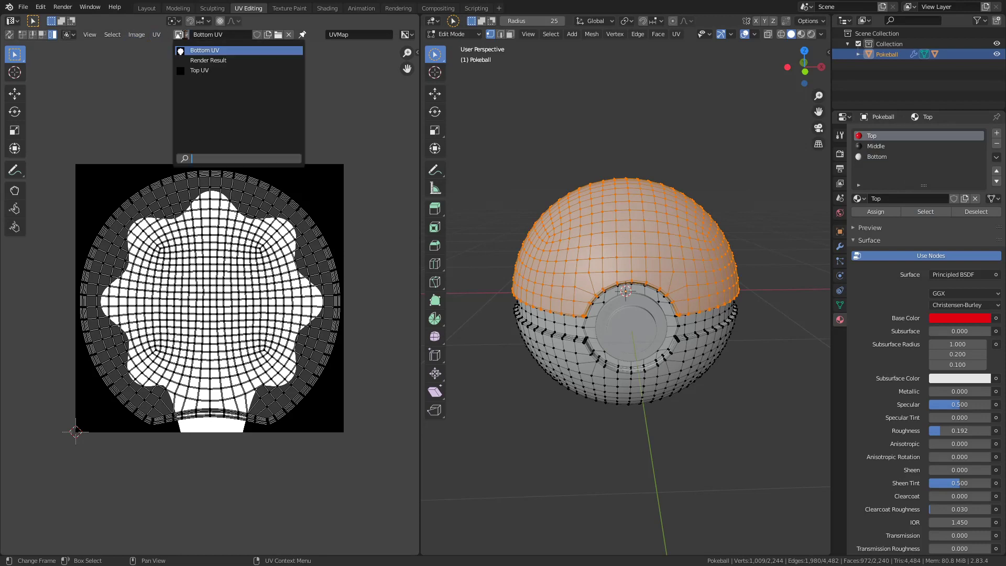
click(226, 71)
click(145, 38)
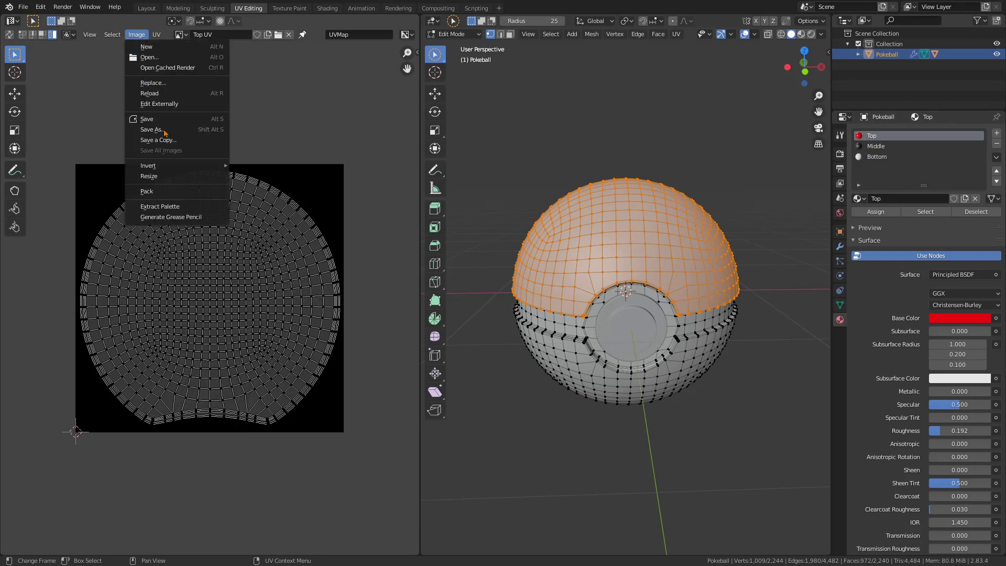
click(176, 83)
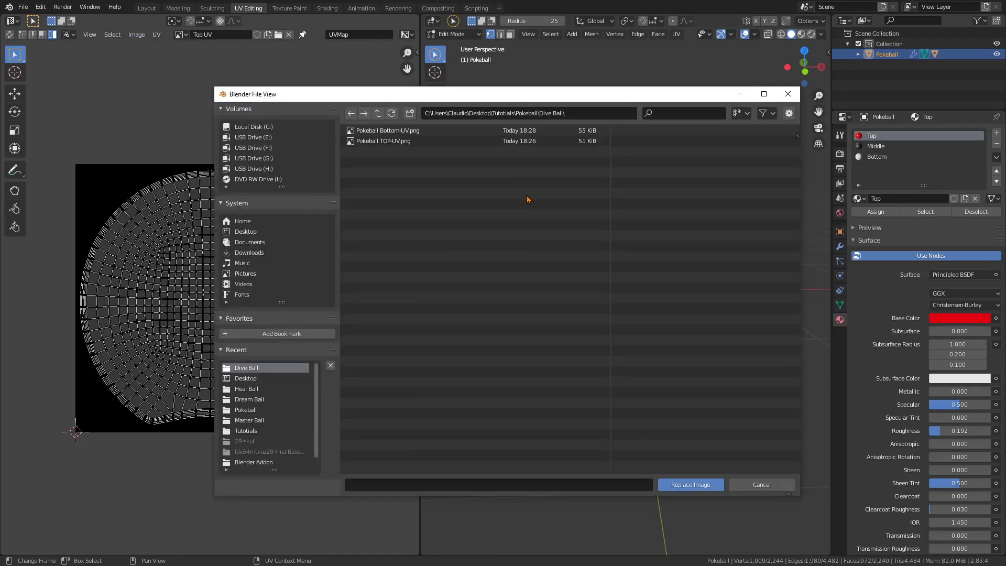
click(407, 142)
click(704, 483)
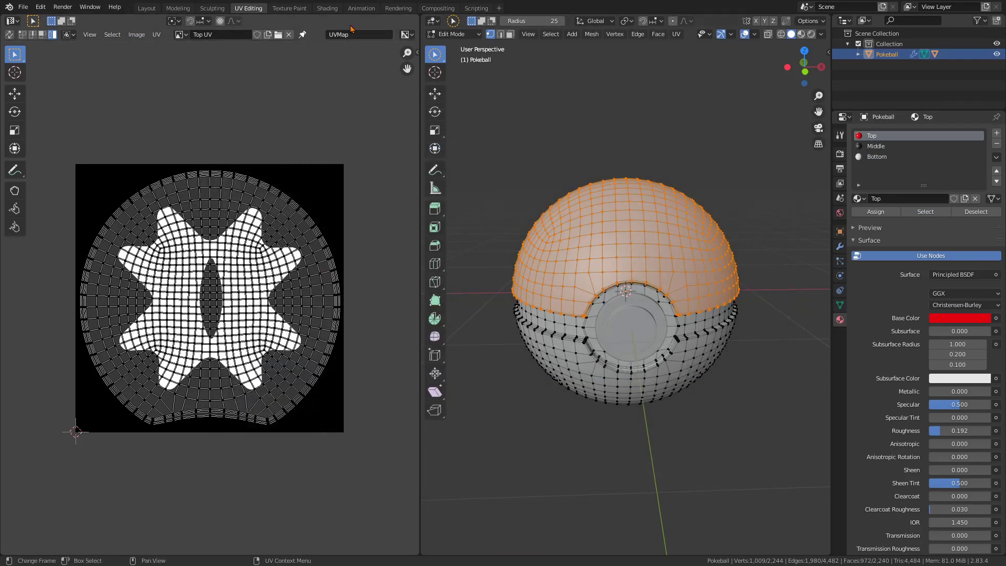
Open the Shading workspace with the Top material's Principled BSDF nodes in view
click(327, 8)
scroll(548, 485, down, 2)
middle_drag(386, 425, 428, 367)
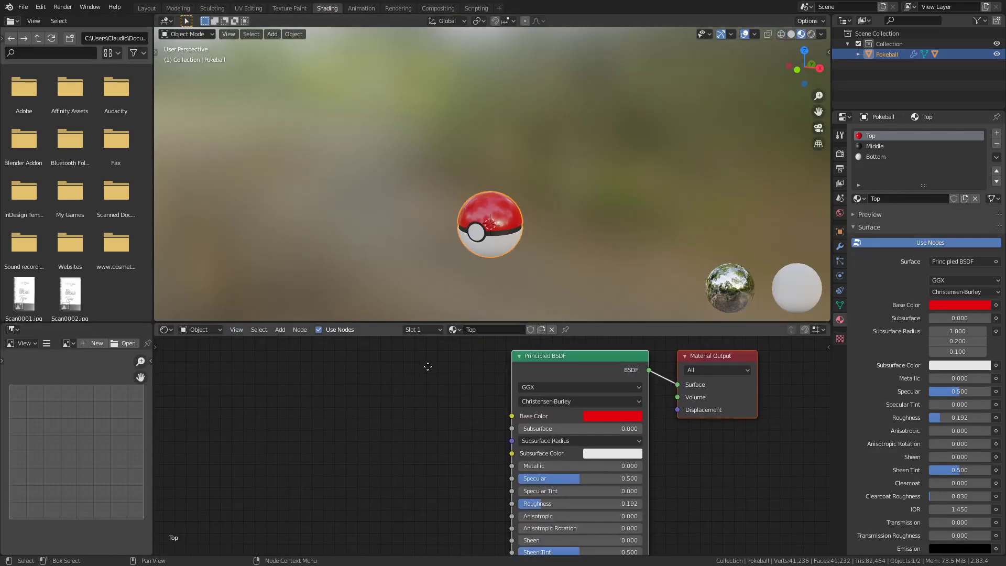
scroll(484, 419, up, 1)
click(555, 488)
scroll(451, 422, down, 2)
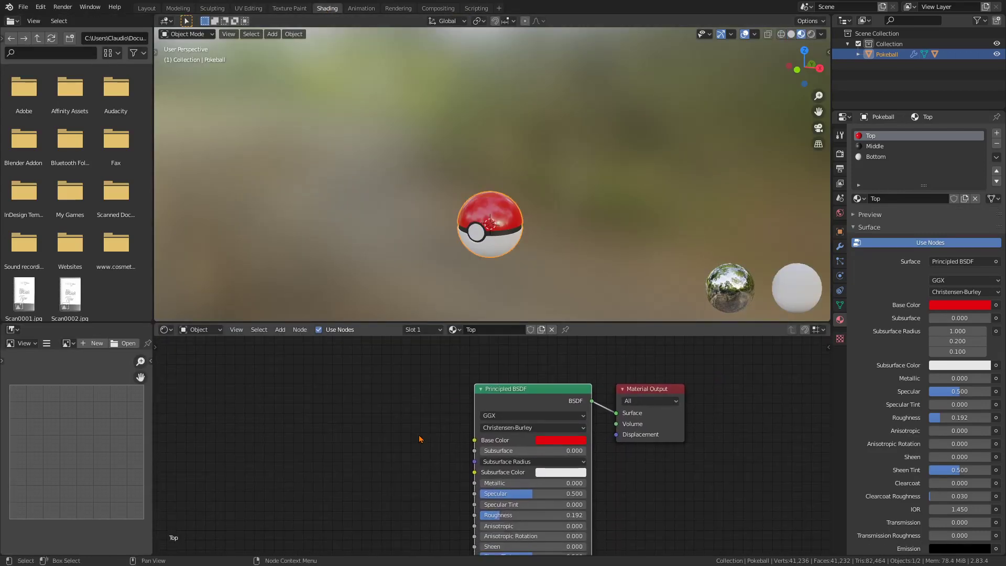
Add a mapped image texture setup feeding the Top material's Base Color and assign the Top UV image to it
key(ctrl+t)
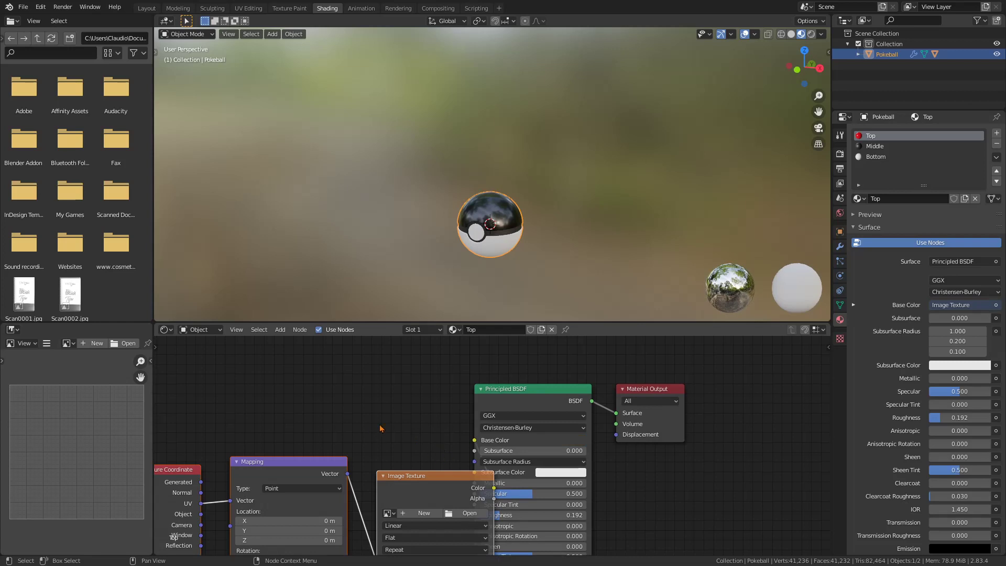
key(g)
click(252, 359)
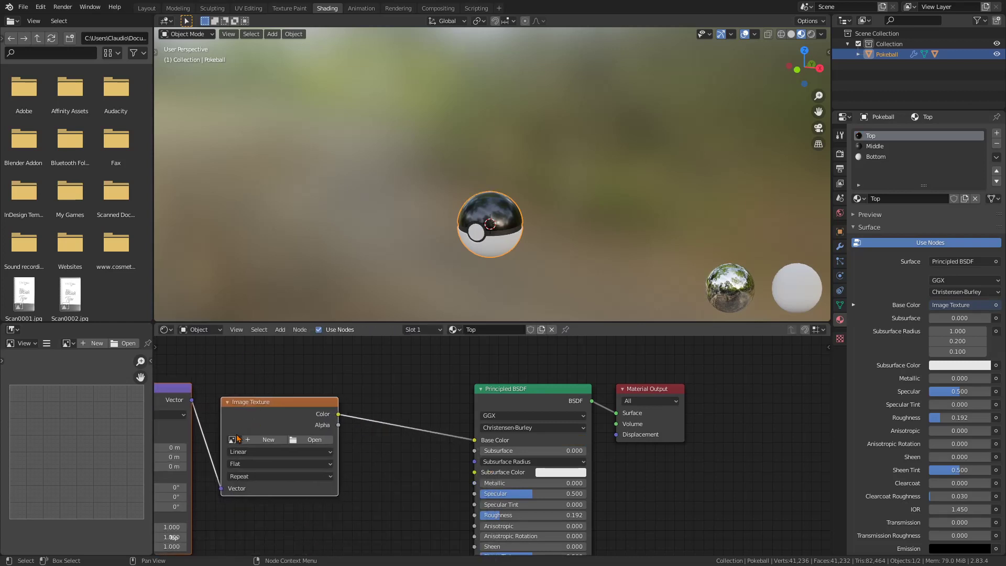
click(235, 439)
click(251, 473)
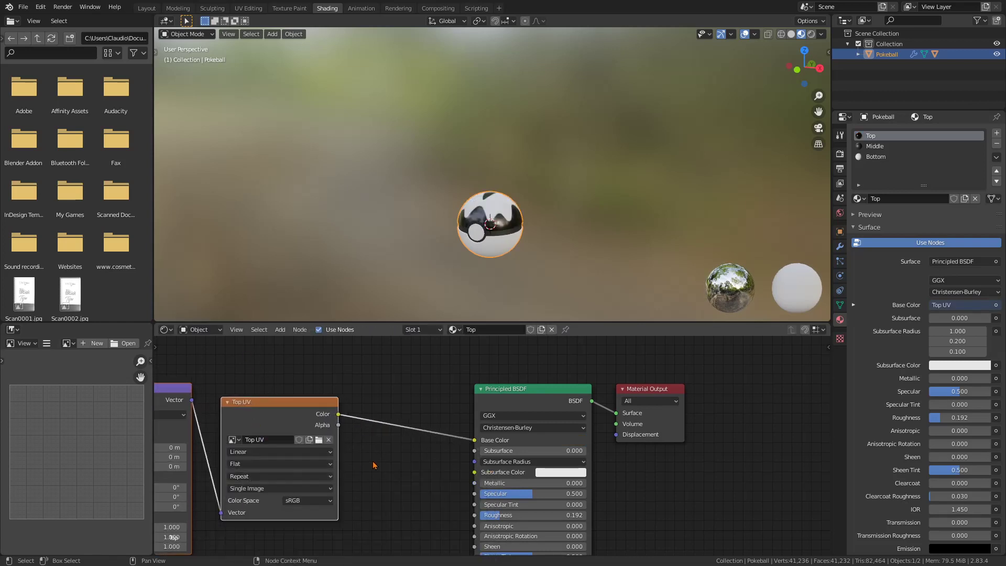
mouse_move(571, 220)
middle_down()
mouse_move(586, 278)
mouse_move(629, 274)
mouse_move(589, 304)
mouse_move(580, 209)
mouse_move(563, 193)
mouse_move(566, 241)
mouse_move(538, 218)
mouse_move(584, 212)
middle_up()
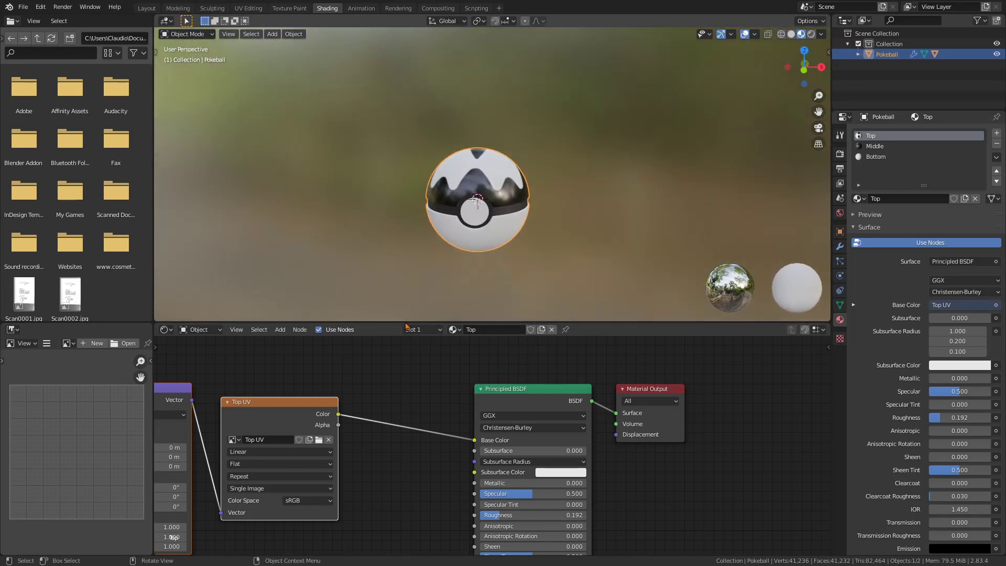
Switch to the Bottom material, add a mapped image texture setup feeding its Base Color, and assign the Bottom UV image
middle_drag(370, 399, 419, 412)
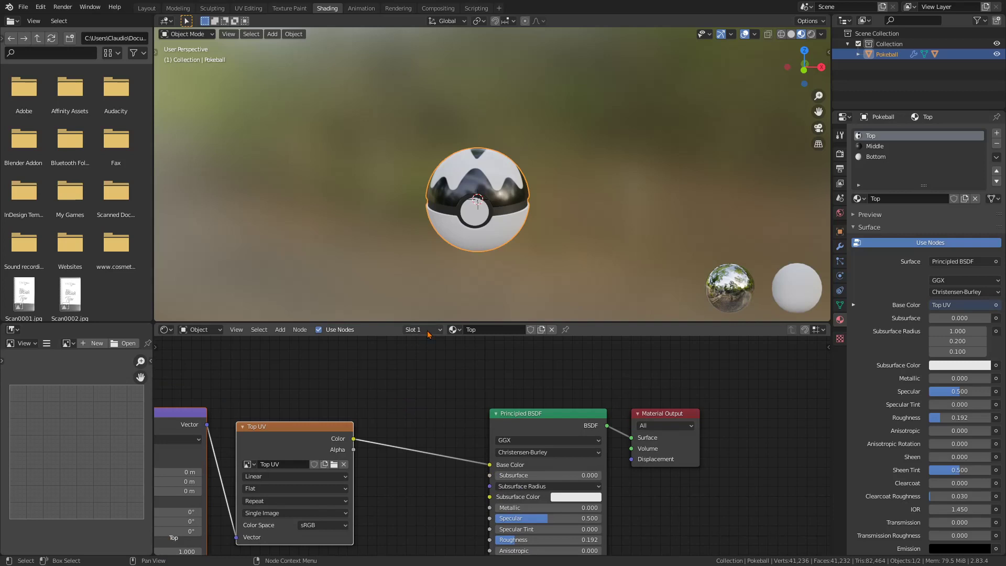
click(427, 332)
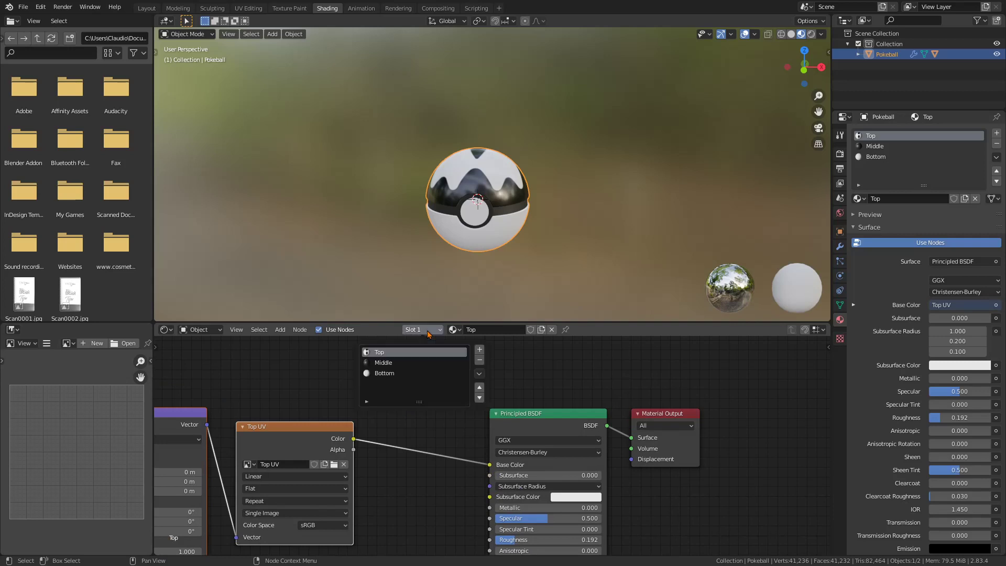
click(383, 373)
key(ctrl+t)
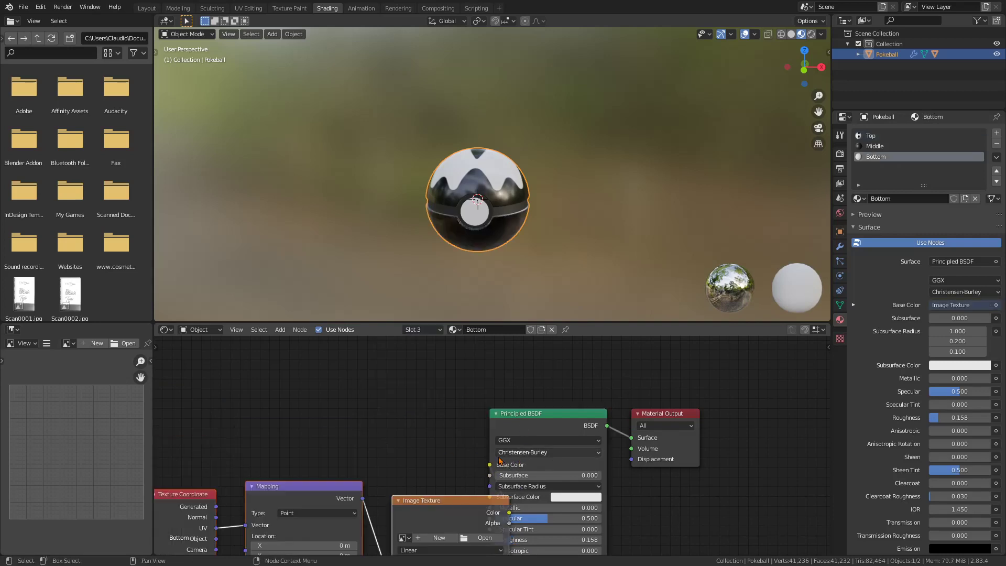
key(g)
click(318, 352)
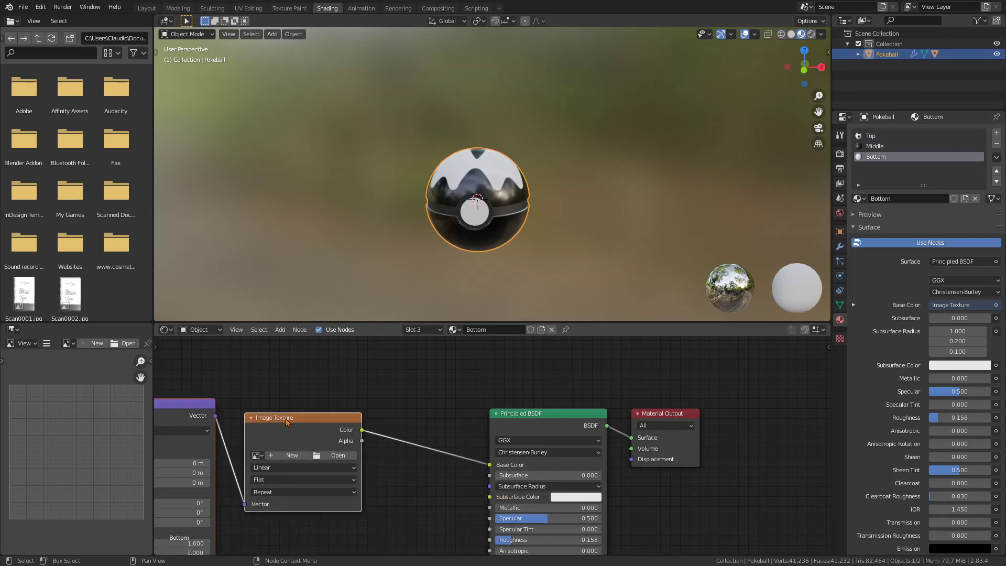
click(258, 455)
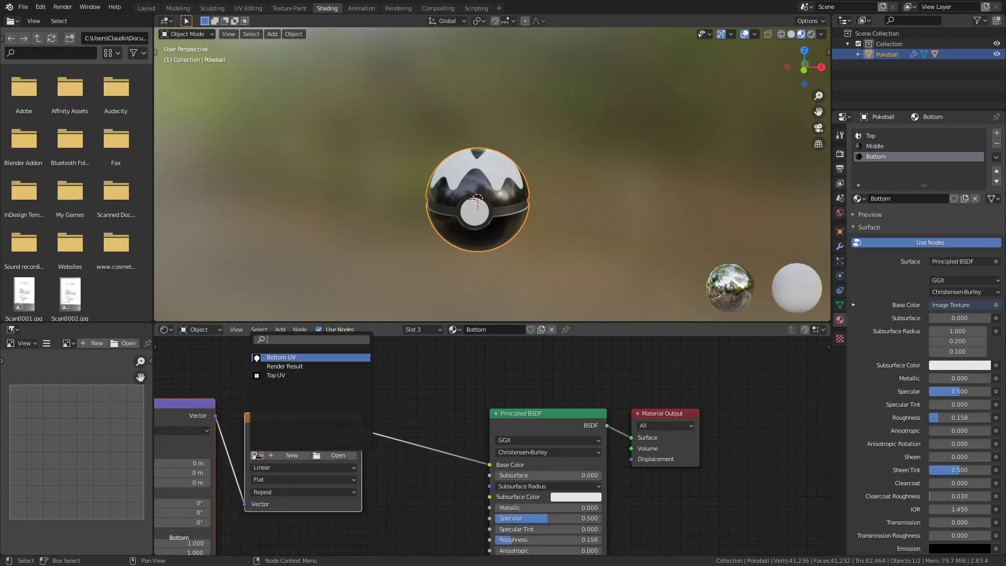
click(291, 357)
scroll(506, 251, down, 2)
middle_drag(543, 230, 599, 195)
scroll(521, 247, up, 4)
middle_drag(519, 248, 444, 241)
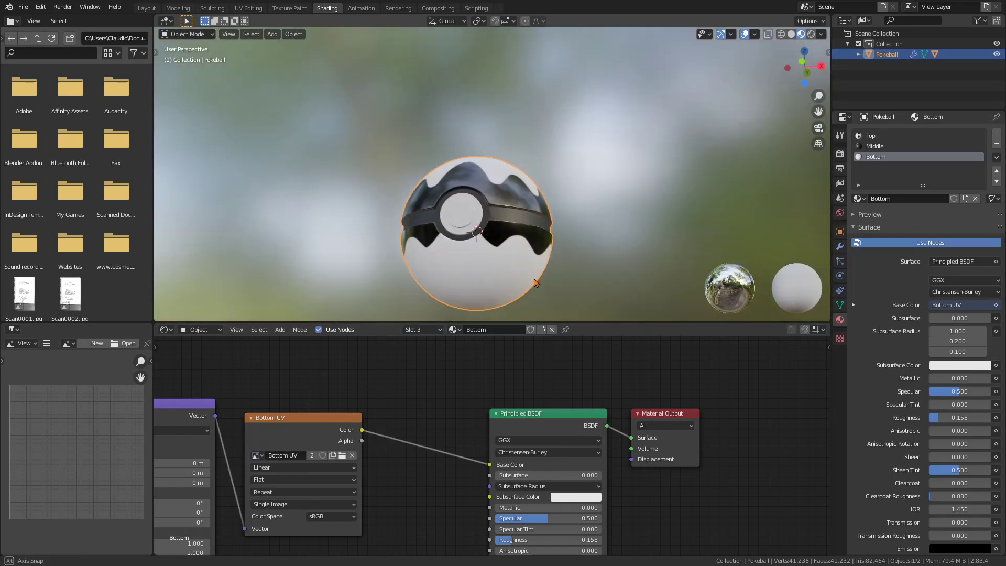
middle_drag(519, 259, 559, 142)
scroll(574, 171, up, 2)
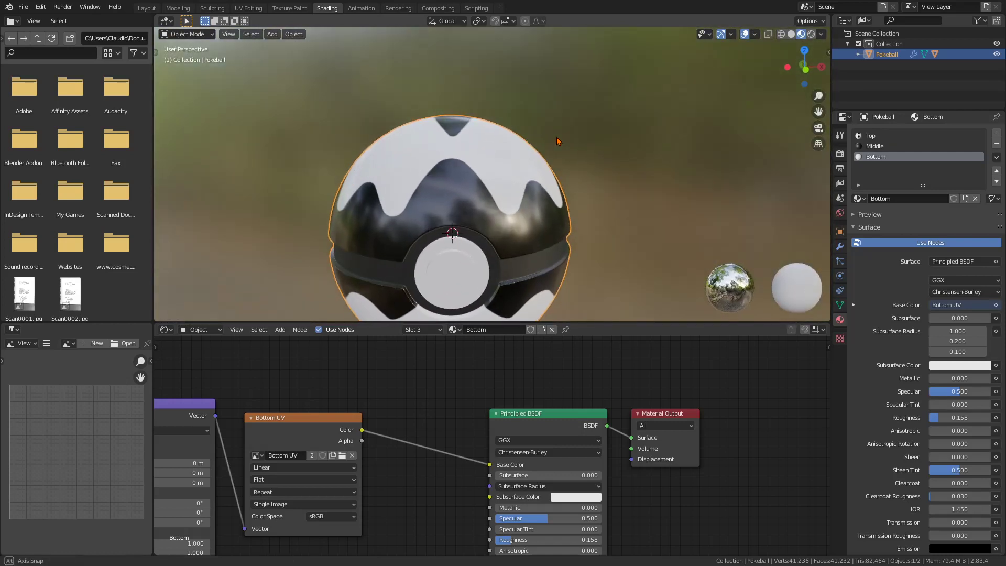
Return to the Top material and move its Principled BSDF and Material Output nodes away from the Top UV node to make room
click(414, 329)
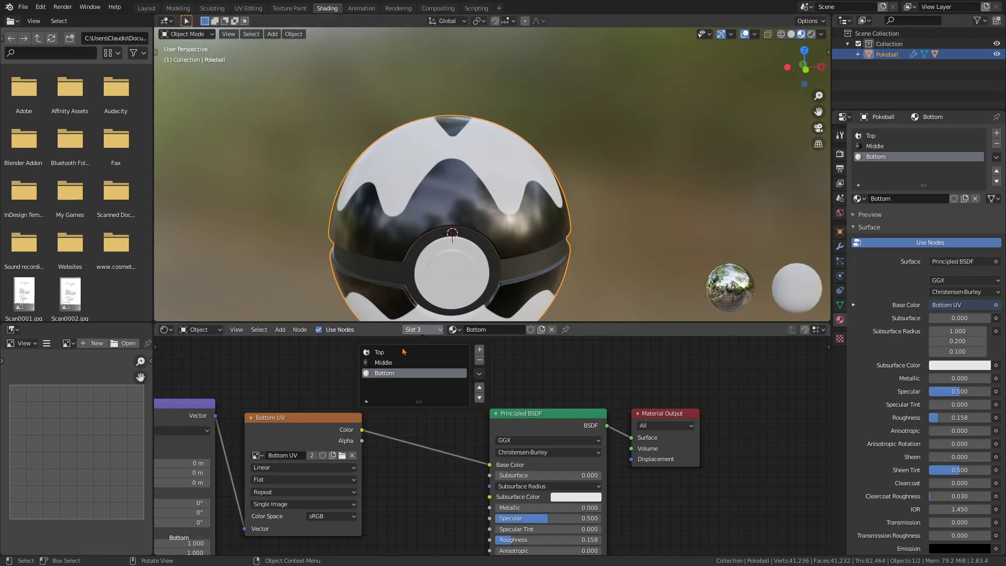
click(406, 353)
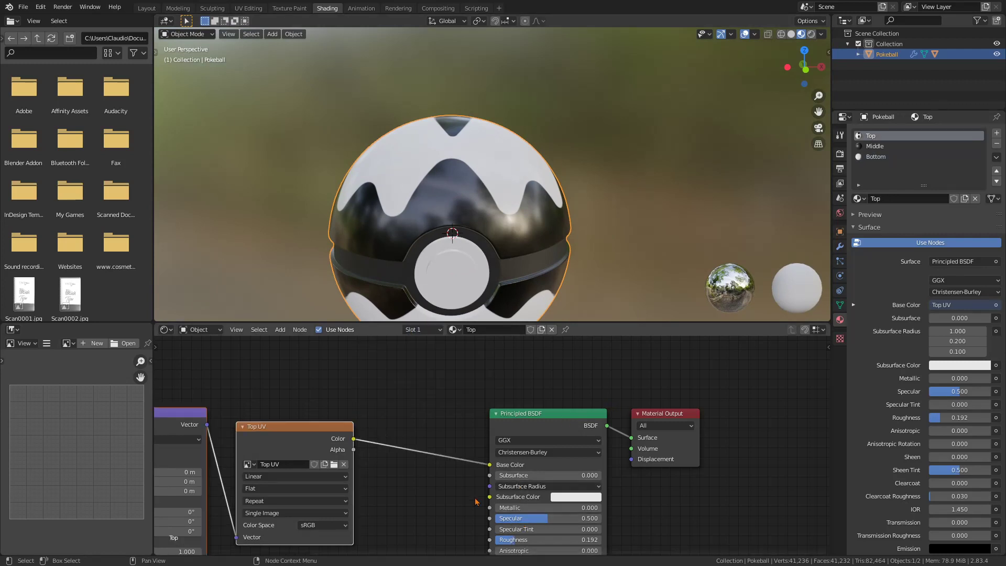
scroll(465, 478, up, 2)
middle_drag(465, 480, 540, 448)
scroll(515, 460, down, 1)
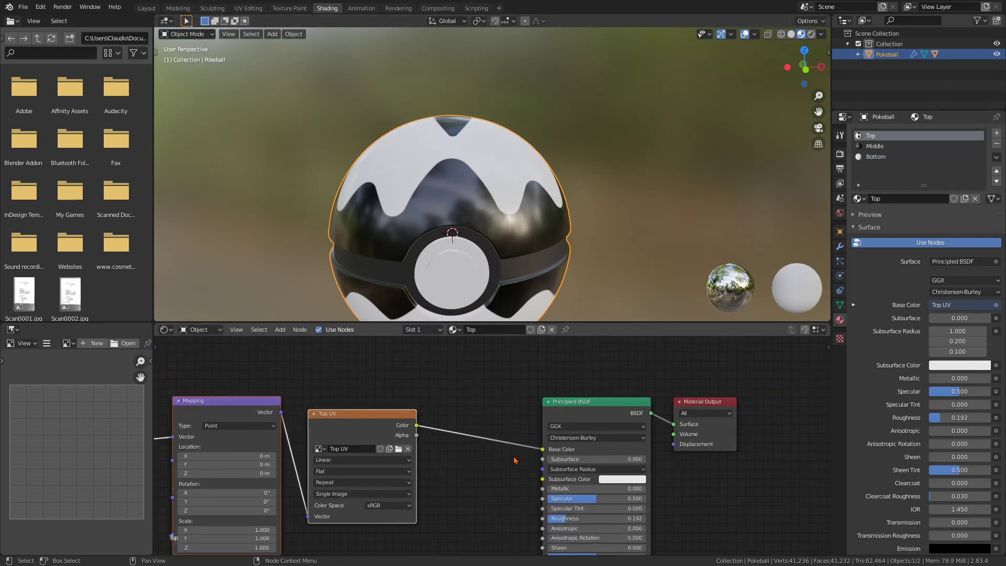
drag(485, 368, 732, 550)
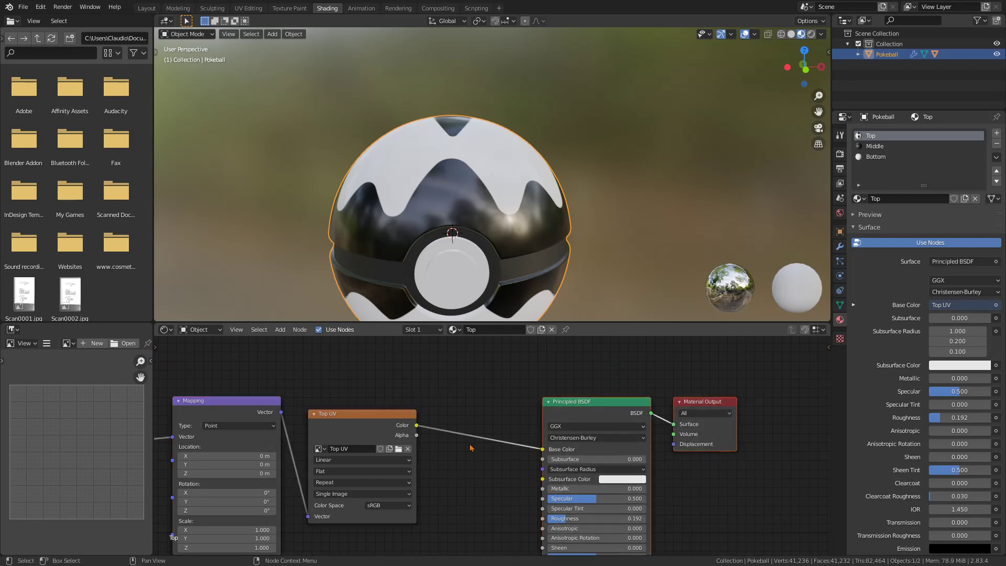
key(g)
click(547, 400)
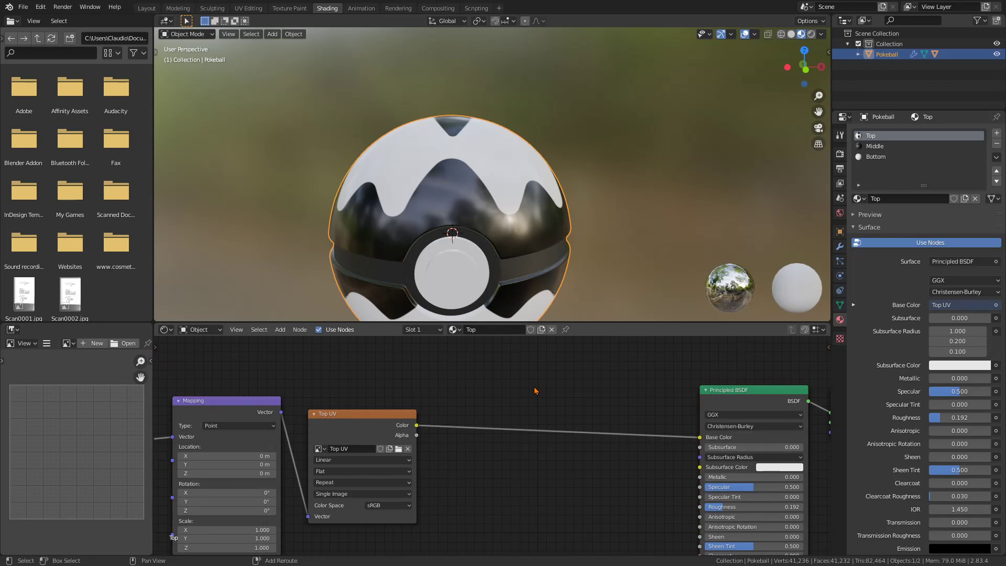
Insert a ColorRamp node between the Top UV texture and the Principled BSDF, with Constant interpolation
key(shift+a)
mouse_move(529, 466)
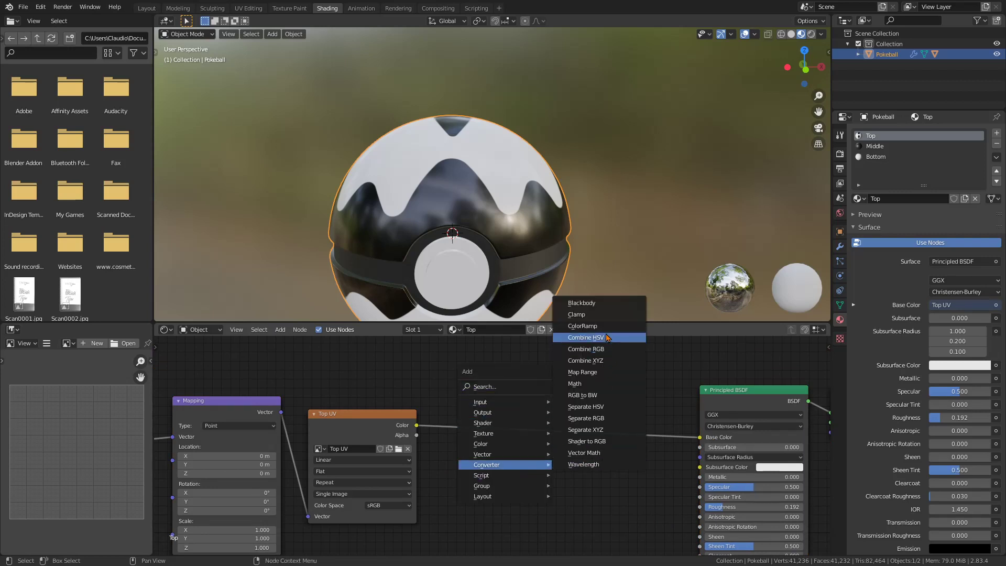
click(582, 326)
click(542, 397)
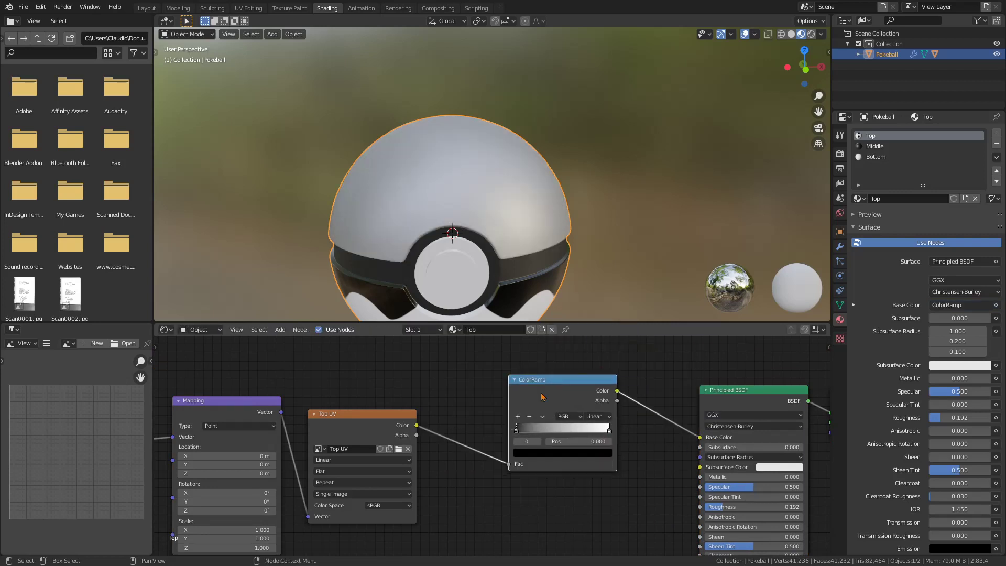
click(597, 416)
click(597, 466)
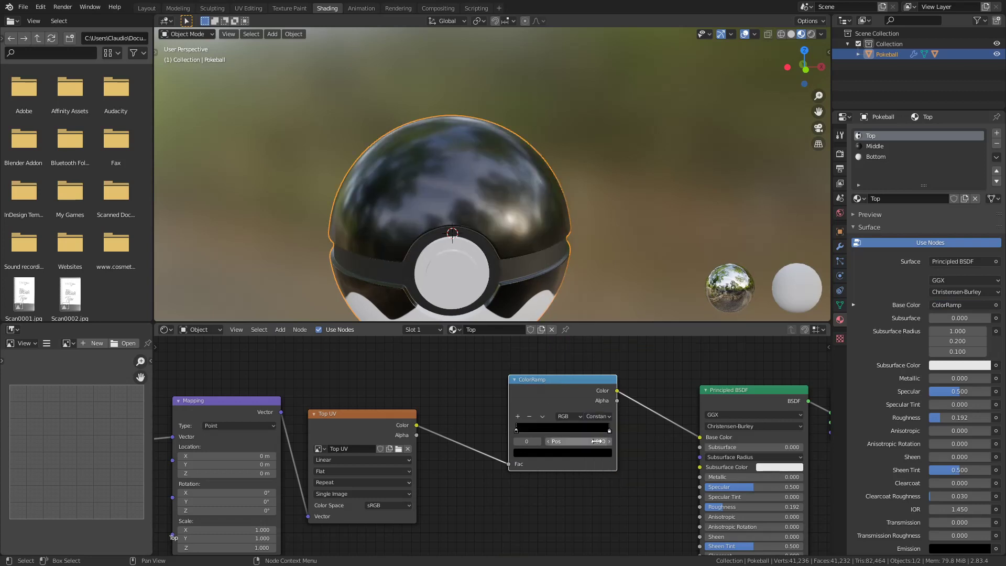
Move the ColorRamp's white stop to position 0.5 and set its colour to hex B5DAFF
click(610, 430)
click(597, 441)
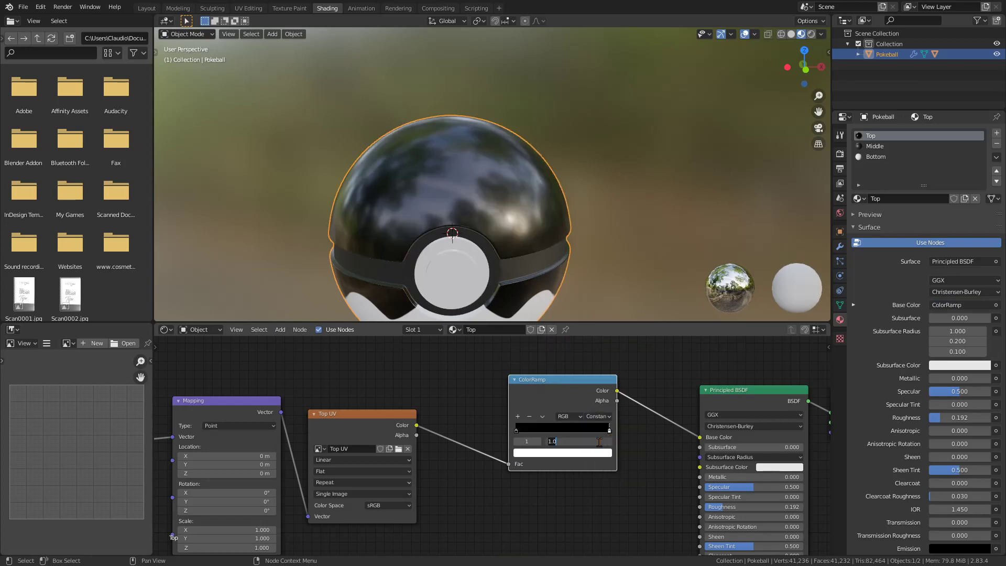
text(0.5)
key(Return)
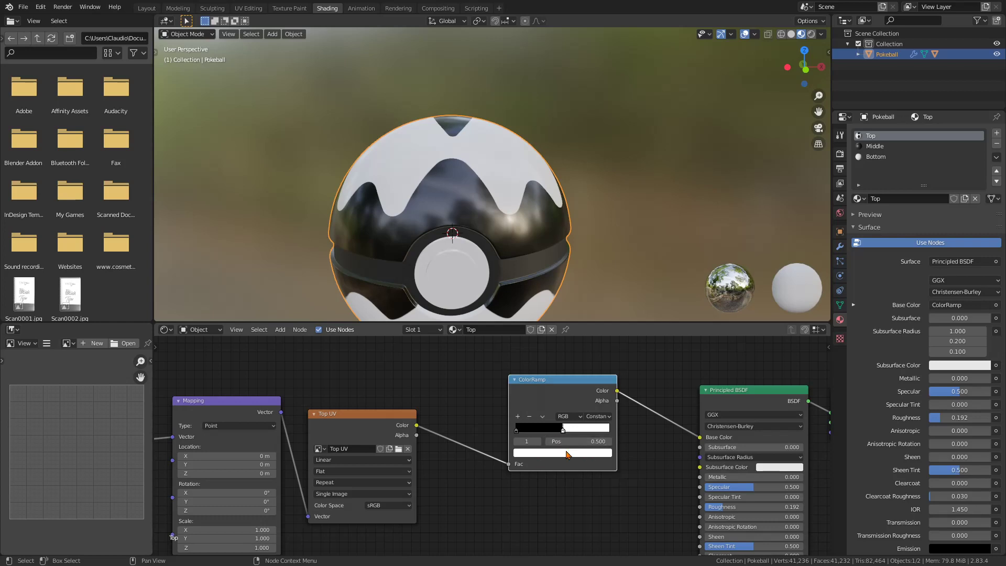
click(565, 454)
click(575, 399)
click(554, 412)
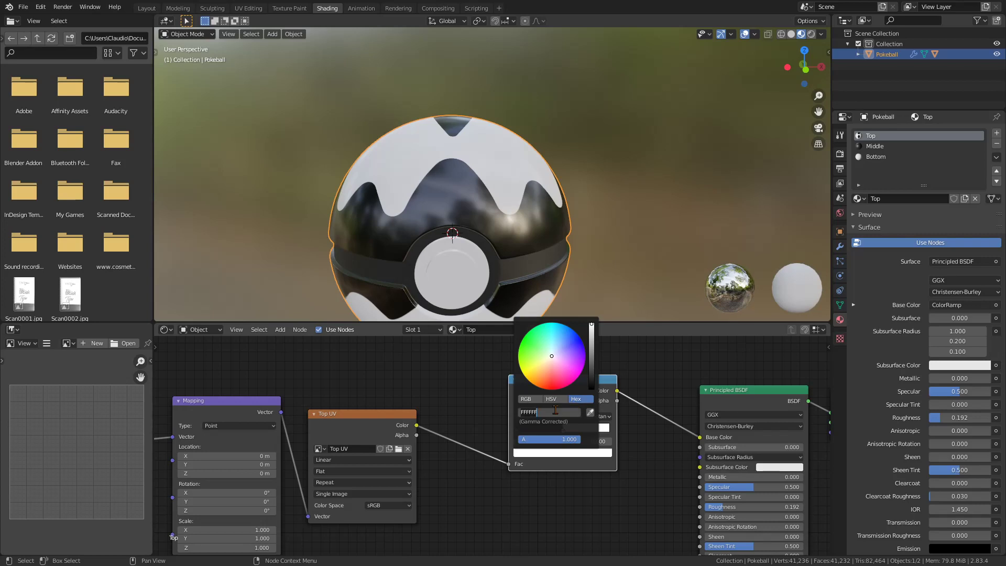
text(b5daff)
key(Return)
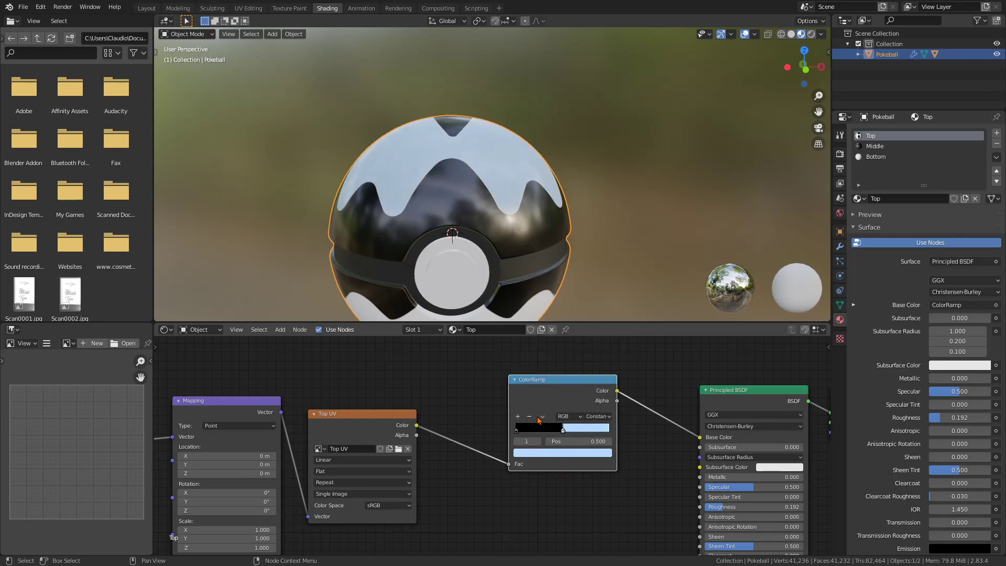
Set the colour of the ColorRamp's black stop to hex 3EA0FF
click(516, 430)
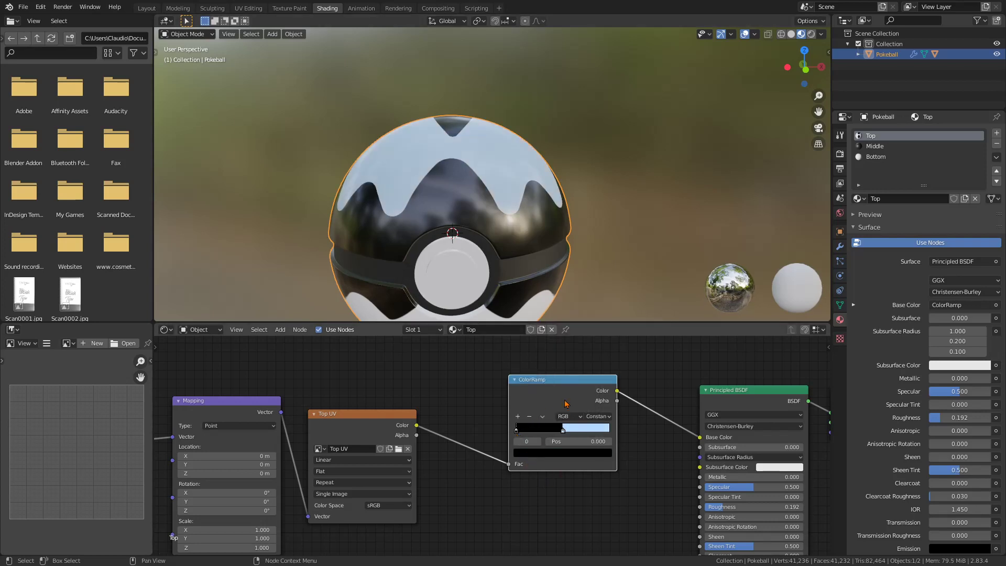
click(562, 453)
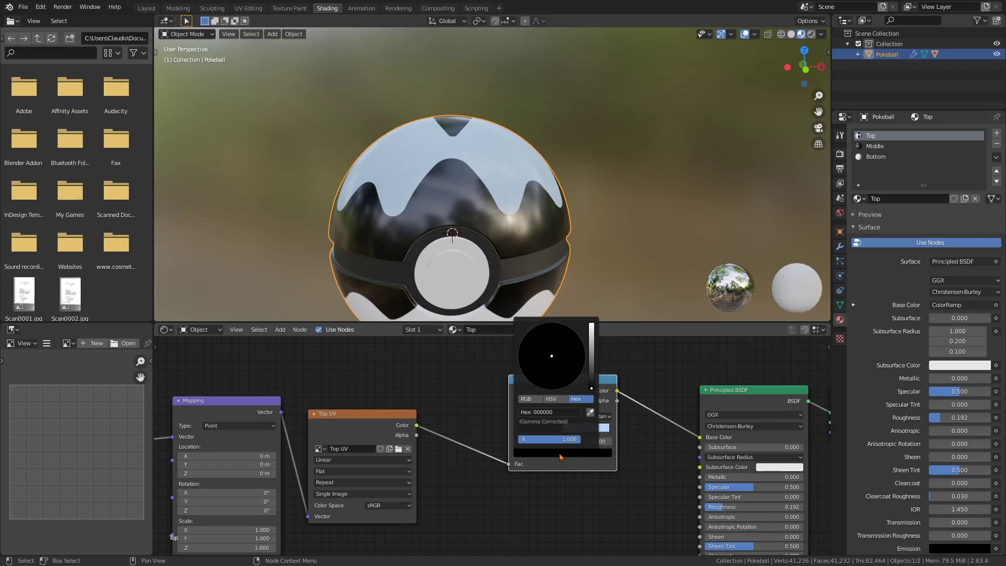
click(559, 454)
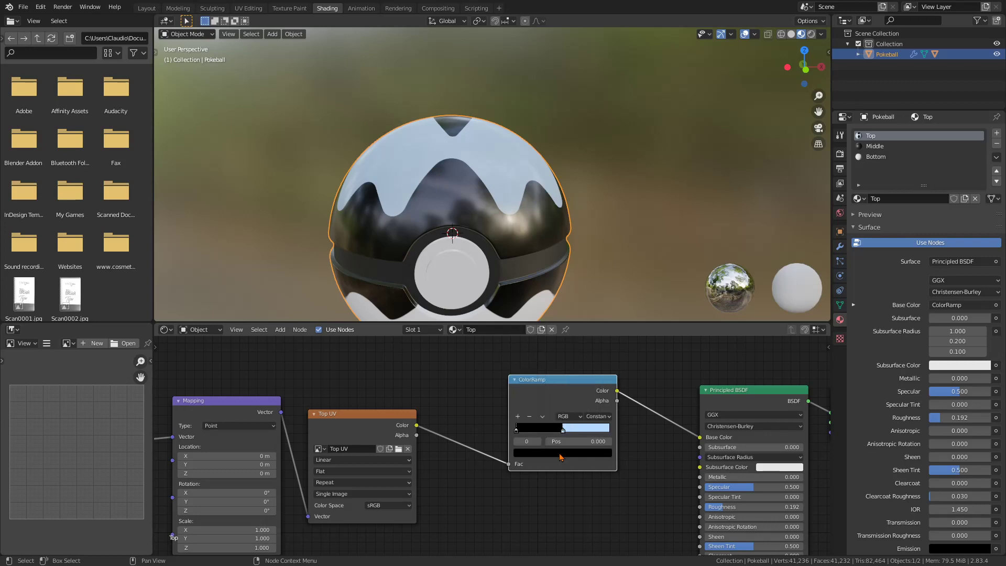
click(526, 454)
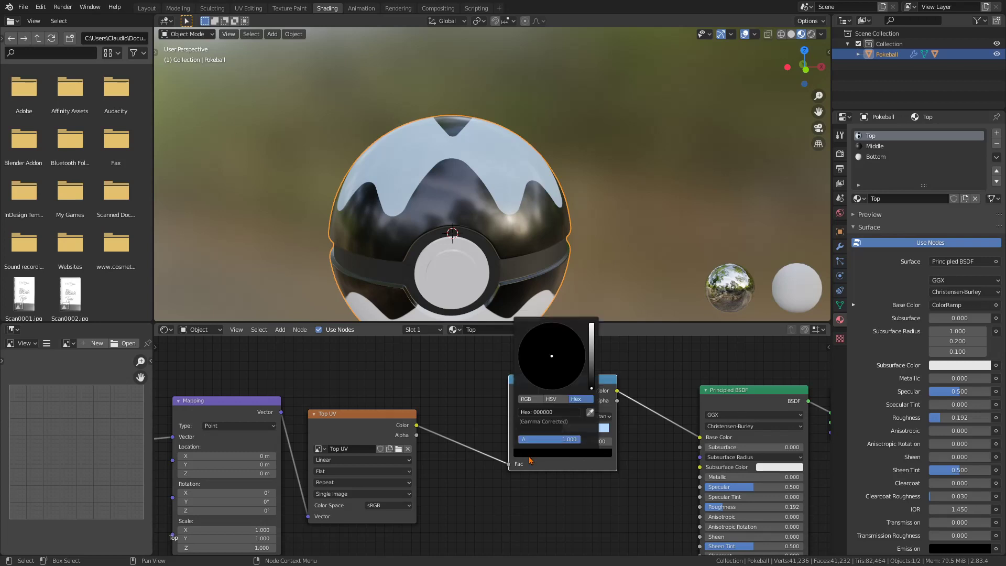
click(563, 410)
text(3ea0ff)
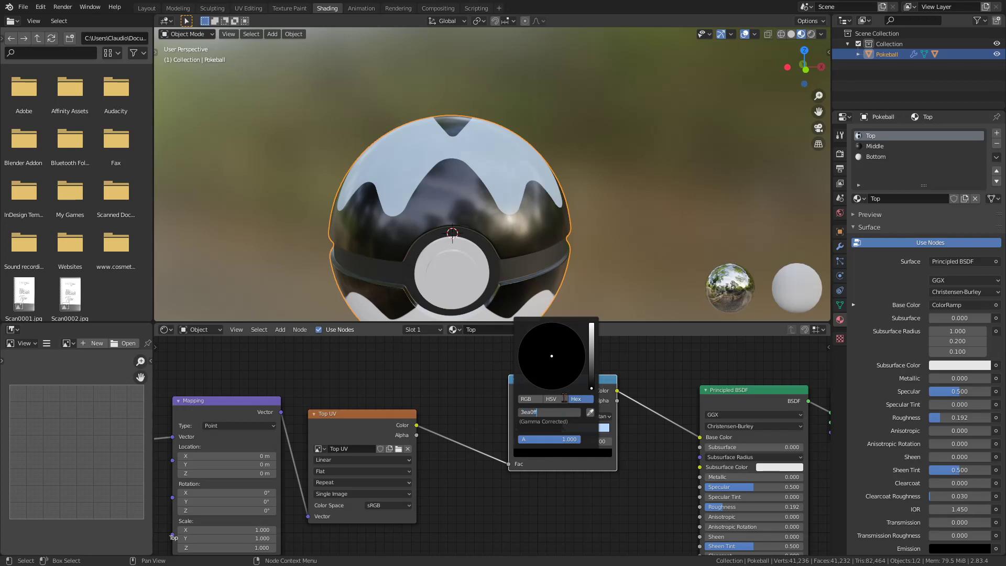
key(Return)
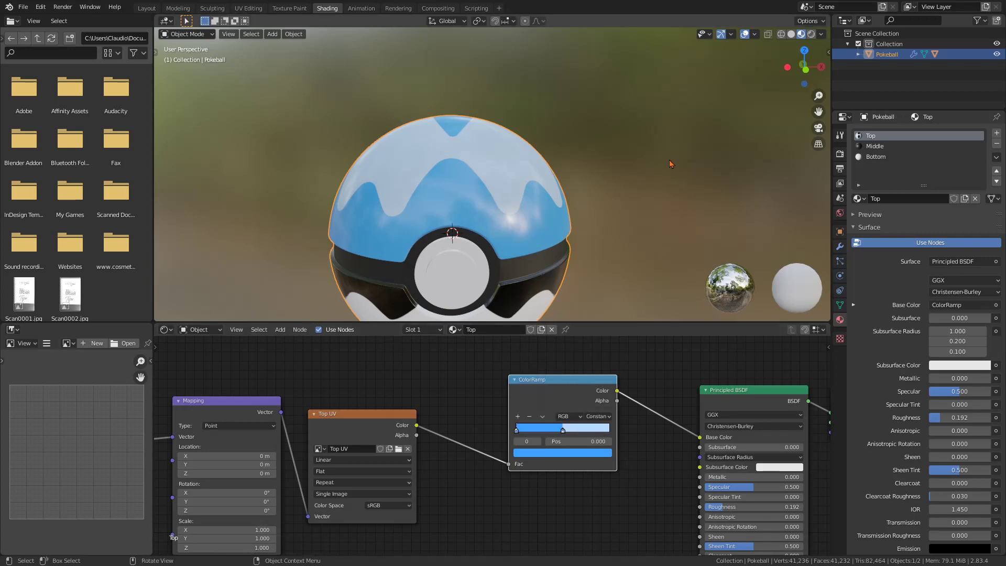
scroll(623, 248, down, 3)
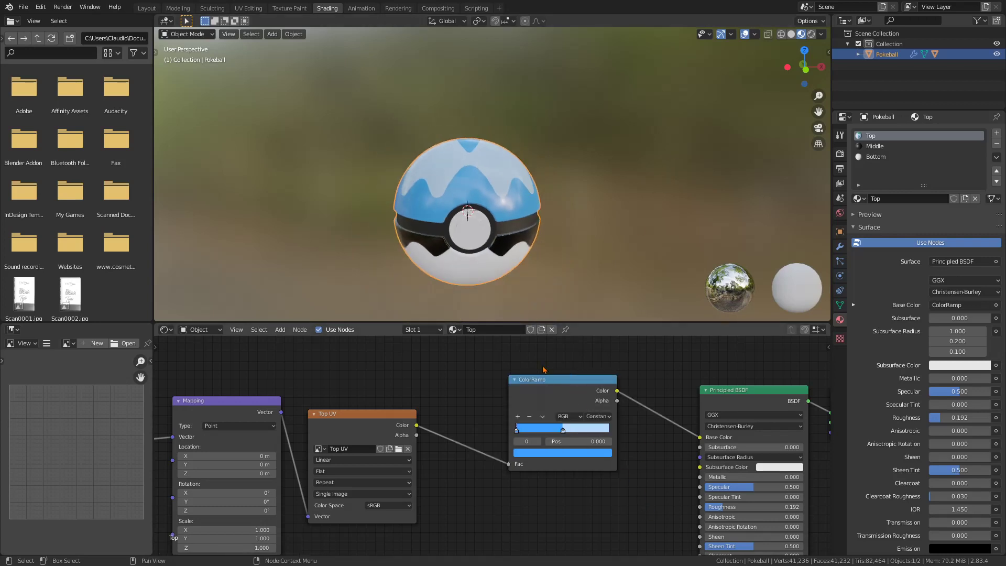
Switch to the Bottom material and paste the Top material's ColorRamp between the Bottom UV texture and the Principled BSDF
click(433, 331)
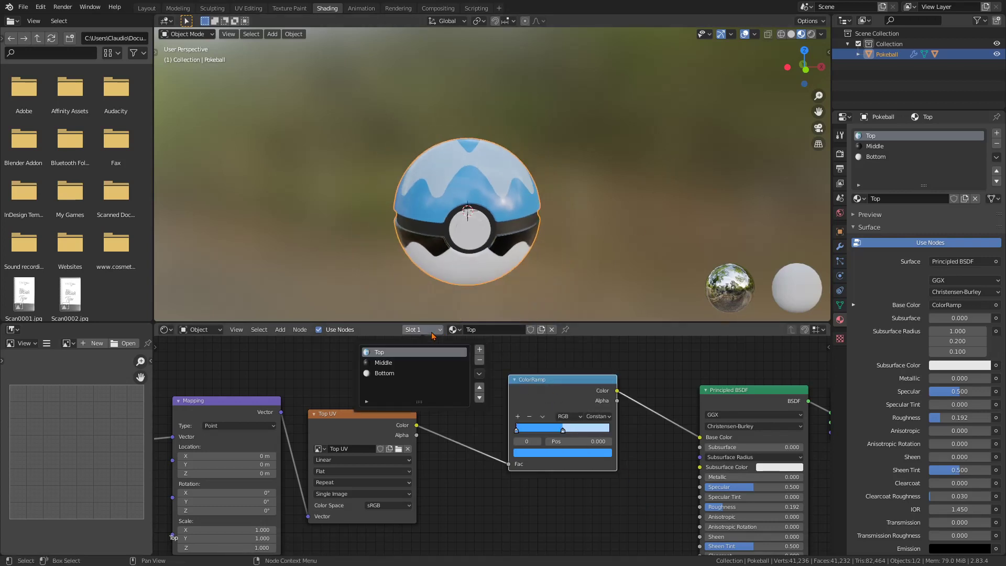
click(404, 373)
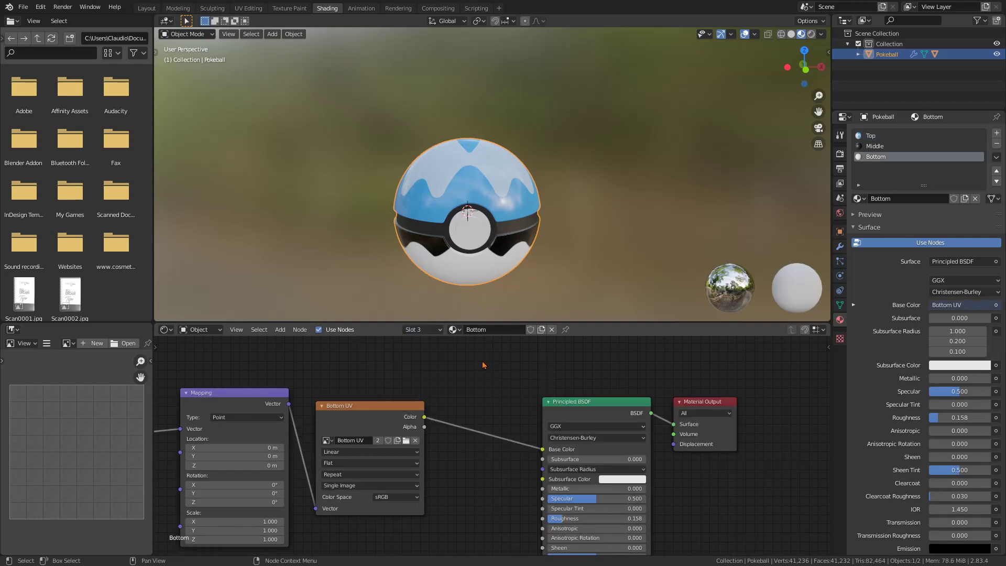
key(ctrl+v)
drag(542, 386, 501, 398)
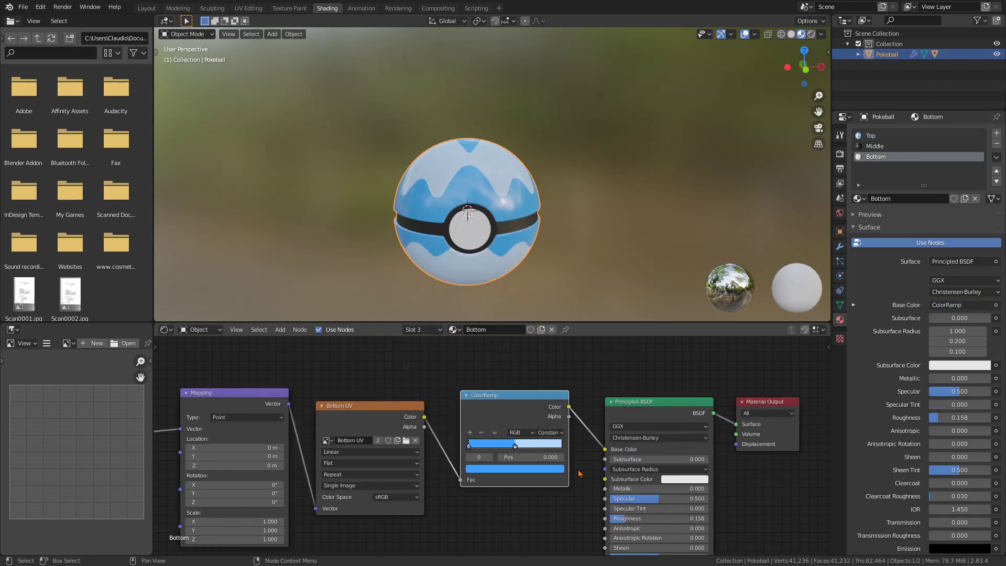
Set the colour of the second stop, at position 0.5, in the Bottom material's ColorRamp to hex 0C5BA8
scroll(616, 380, up, 2)
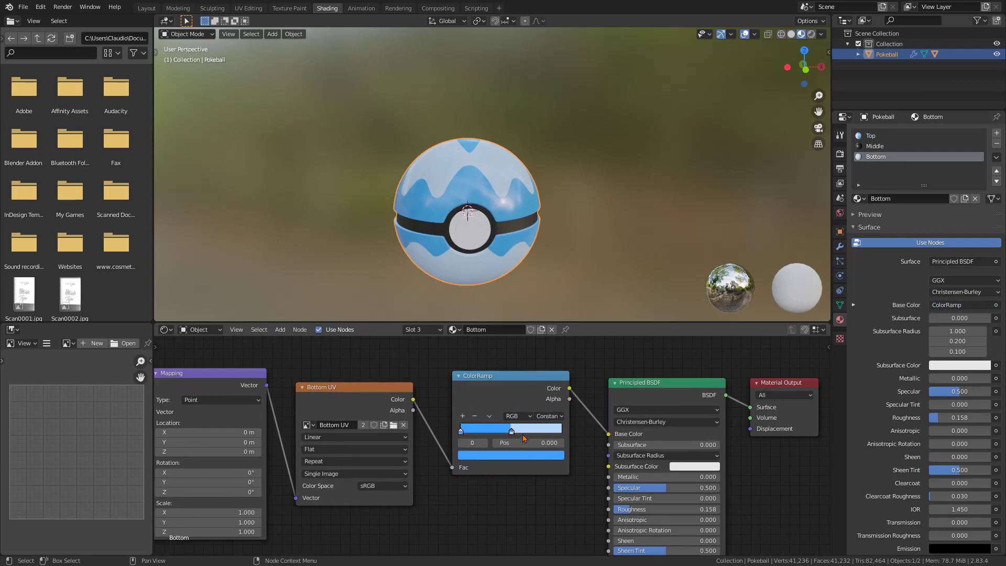
click(512, 430)
click(512, 455)
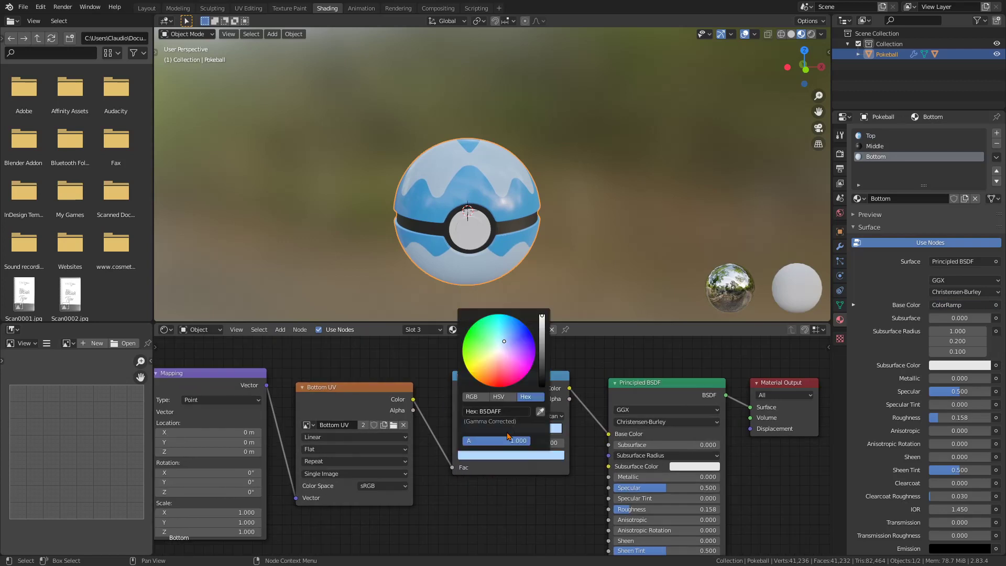
click(522, 412)
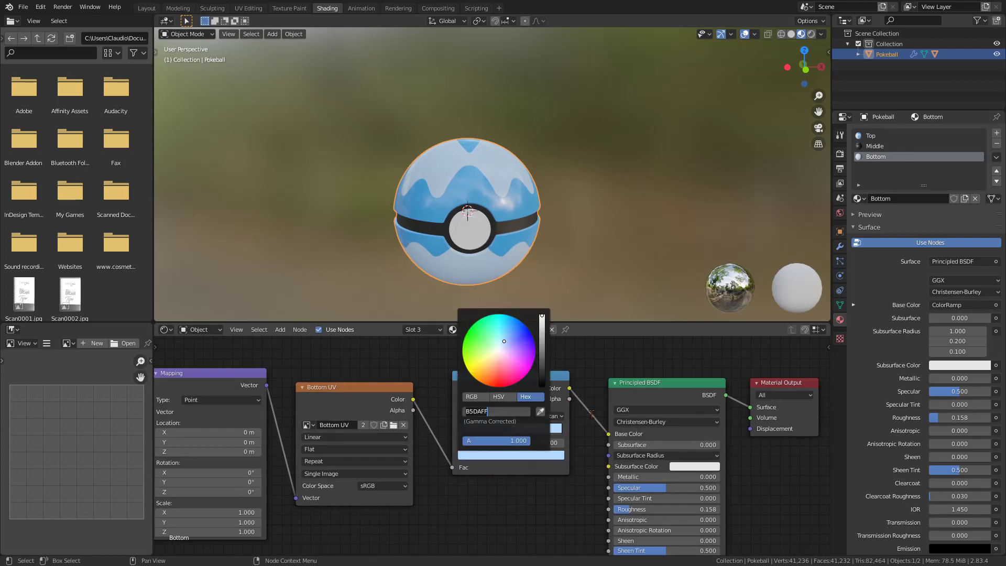
text(0c5ba8)
key(Return)
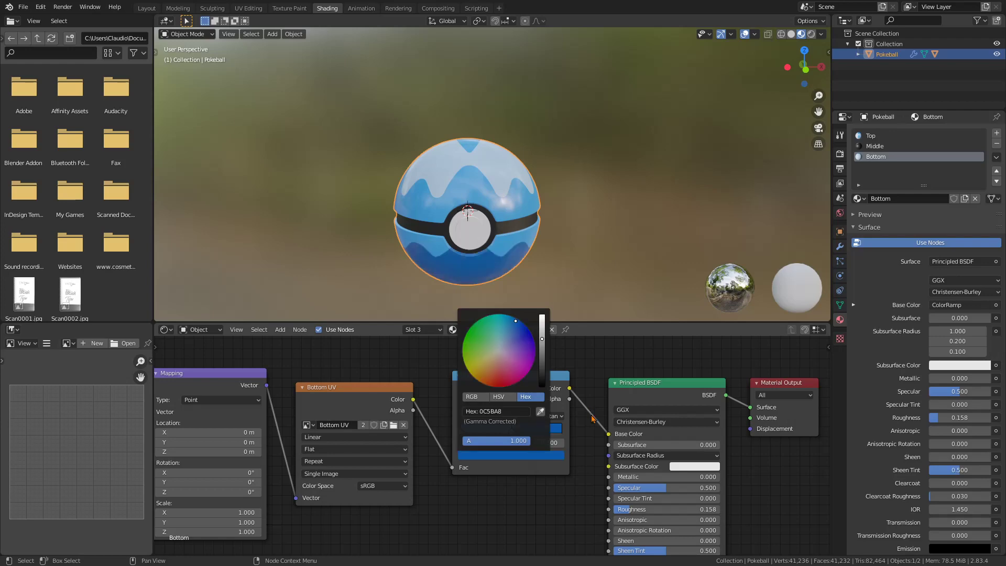
Switch to Affinity Designer and hide the black rectangle layer of Pokeball Bottom-UV.png
scroll(582, 160, down, 3)
middle_drag(582, 159, 367, 183)
scroll(600, 218, up, 5)
scroll(584, 177, down, 2)
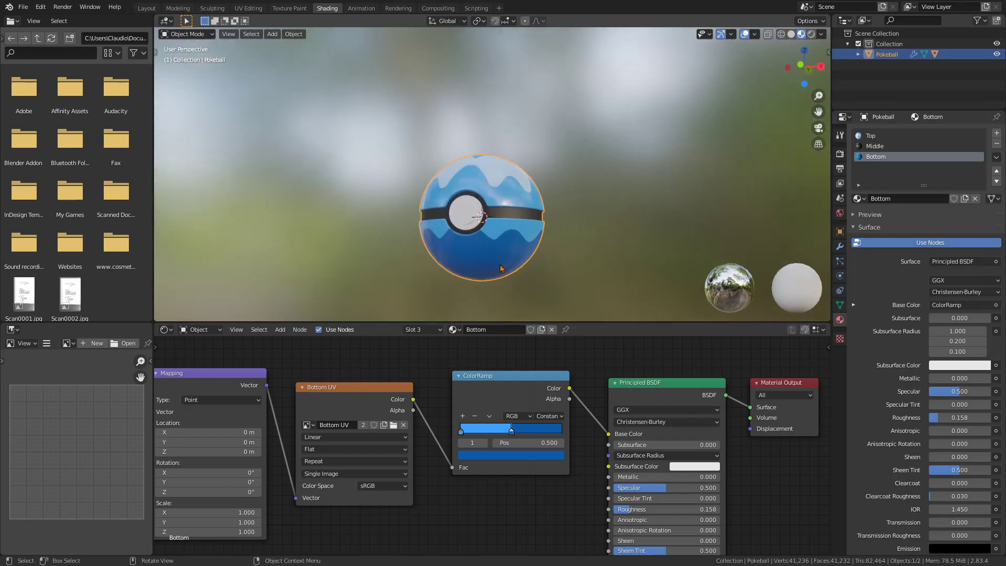
key(alt+Tab)
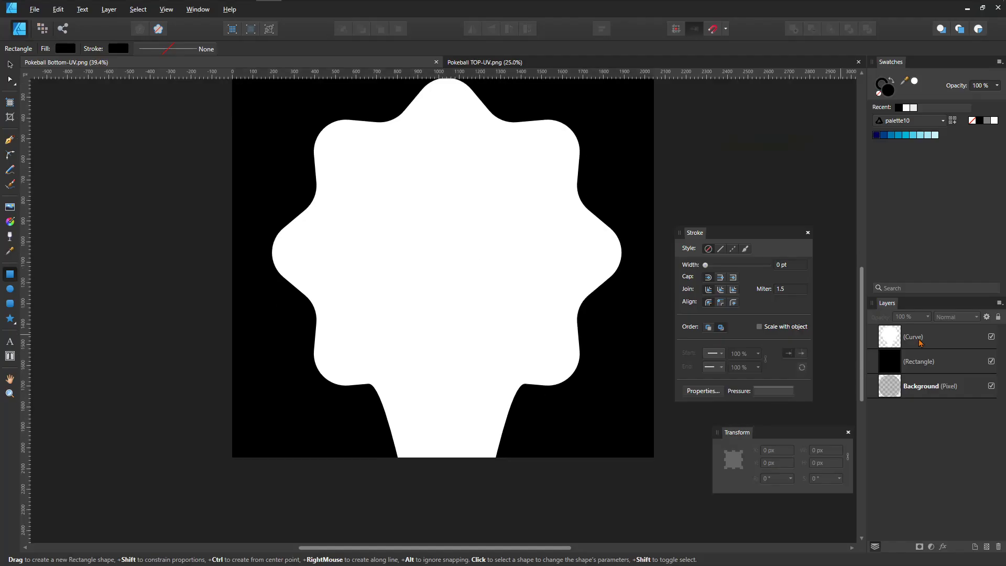
click(992, 361)
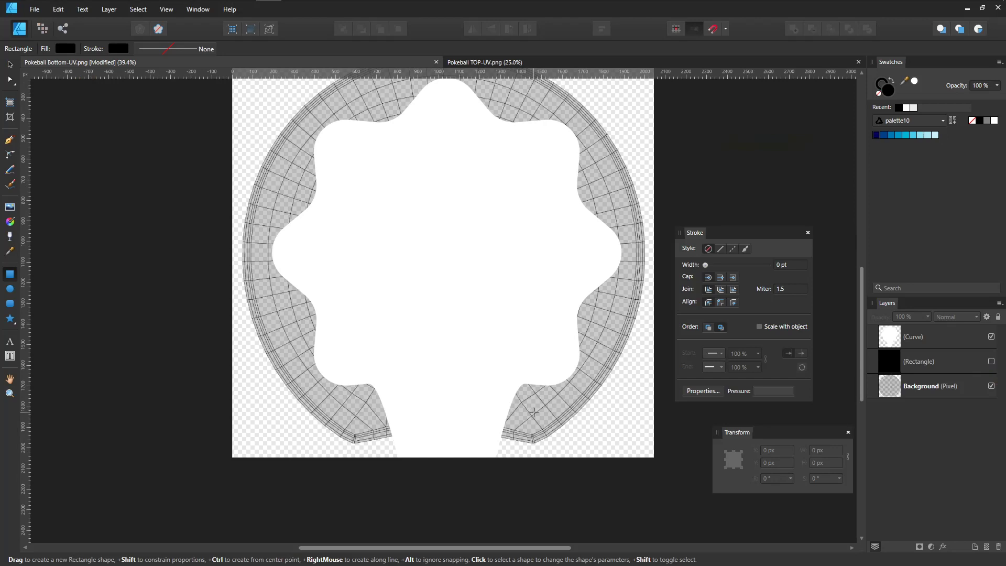
Pull the handles of the white curve's two lower nodes inward, rounding the shoulders where the neck begins
key(z)
click(533, 413)
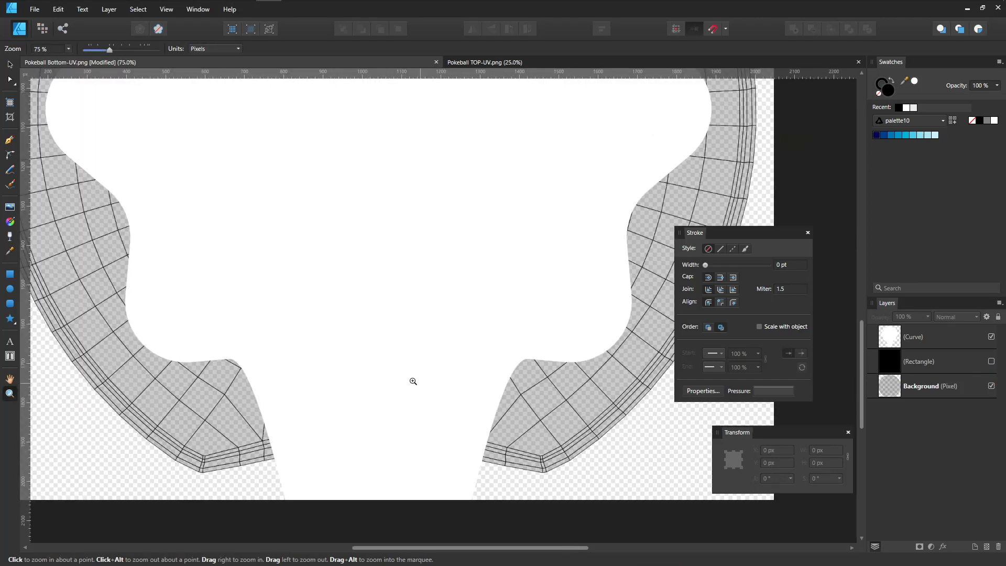
click(9, 79)
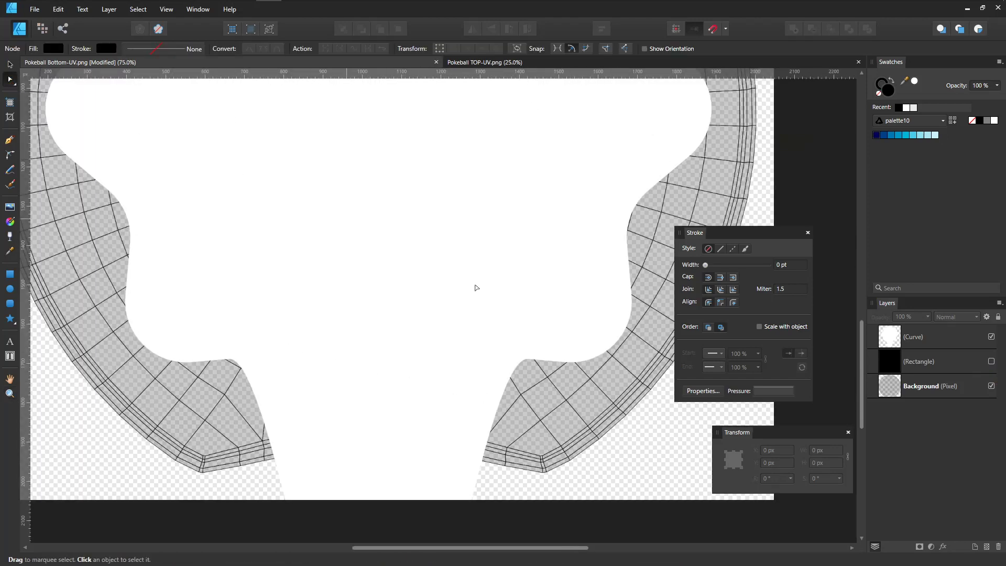
click(530, 362)
click(528, 359)
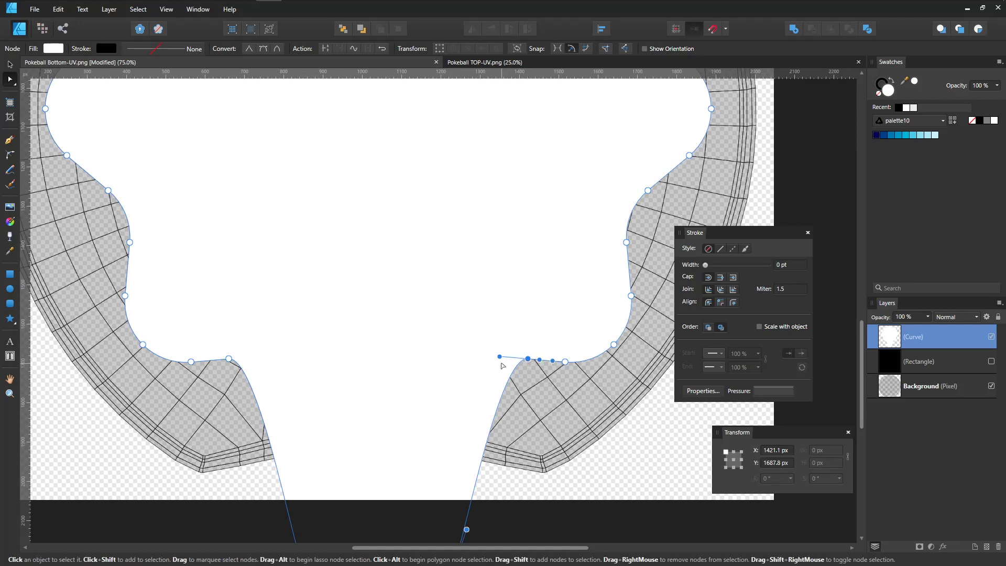
drag(500, 358, 459, 379)
click(248, 375)
drag(252, 359, 330, 377)
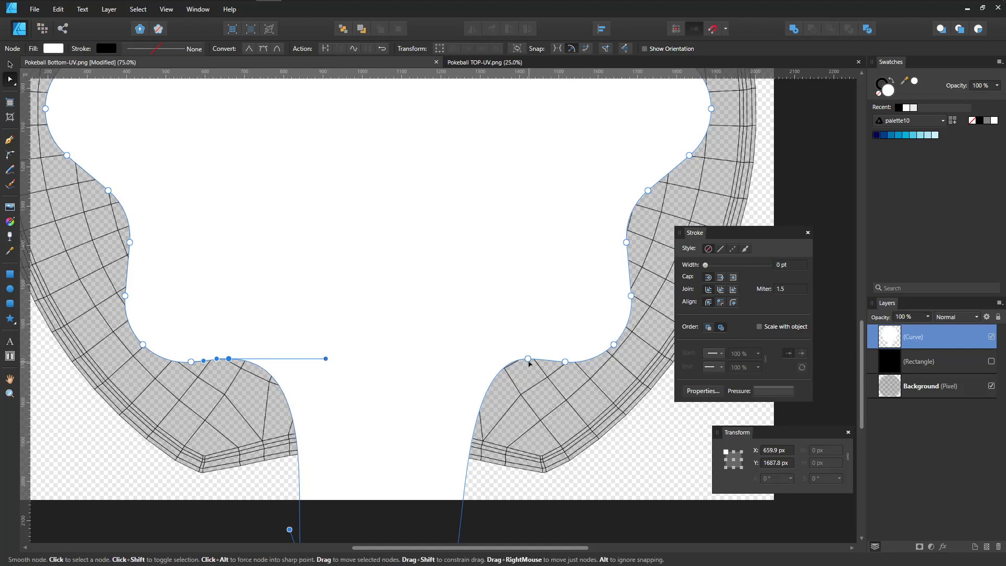
Mark the handle ends of both neck nodes with vertical guides and shorten the left node's inner handle
click(528, 358)
drag(21, 299, 461, 368)
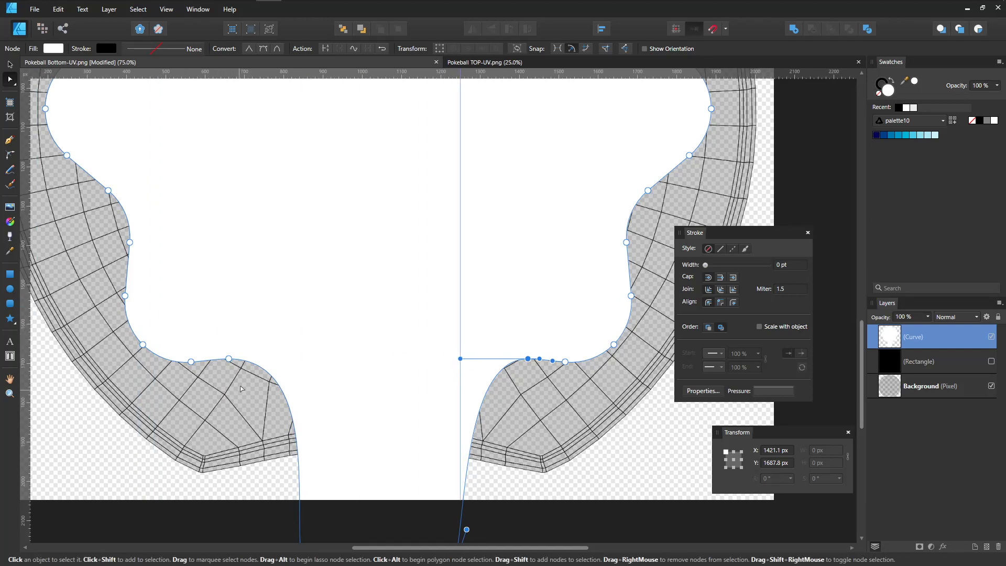
click(228, 359)
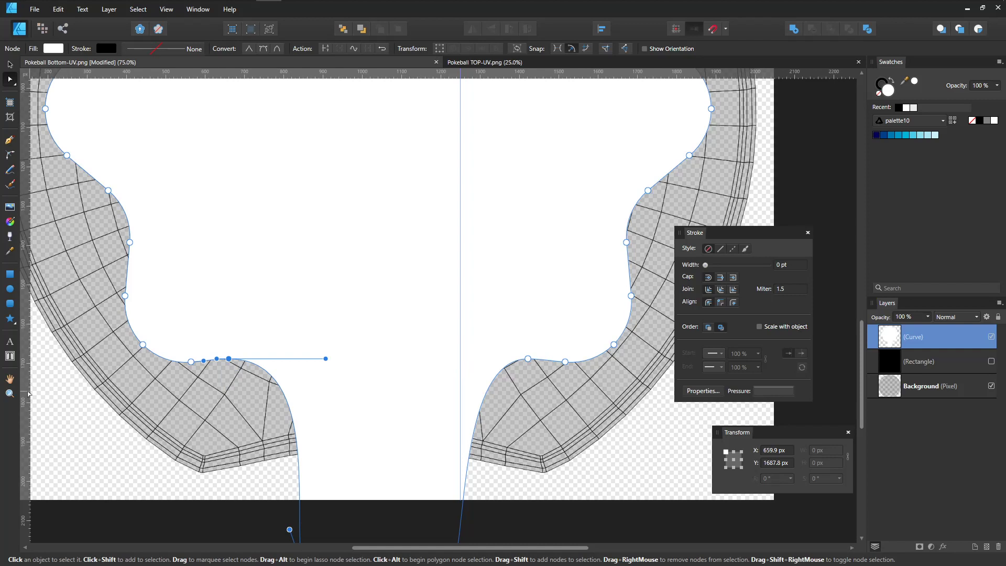
drag(28, 395, 326, 405)
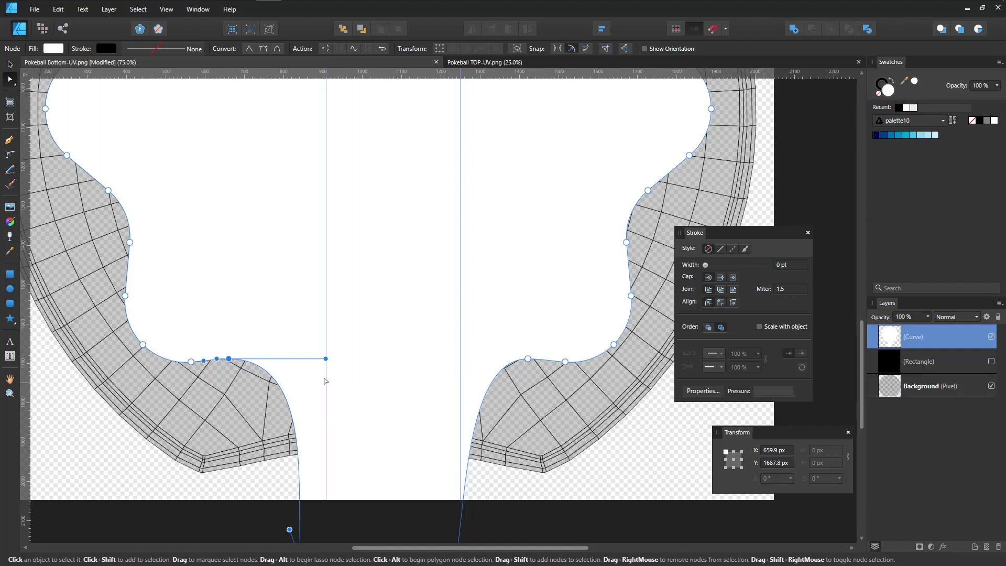
drag(326, 359, 320, 360)
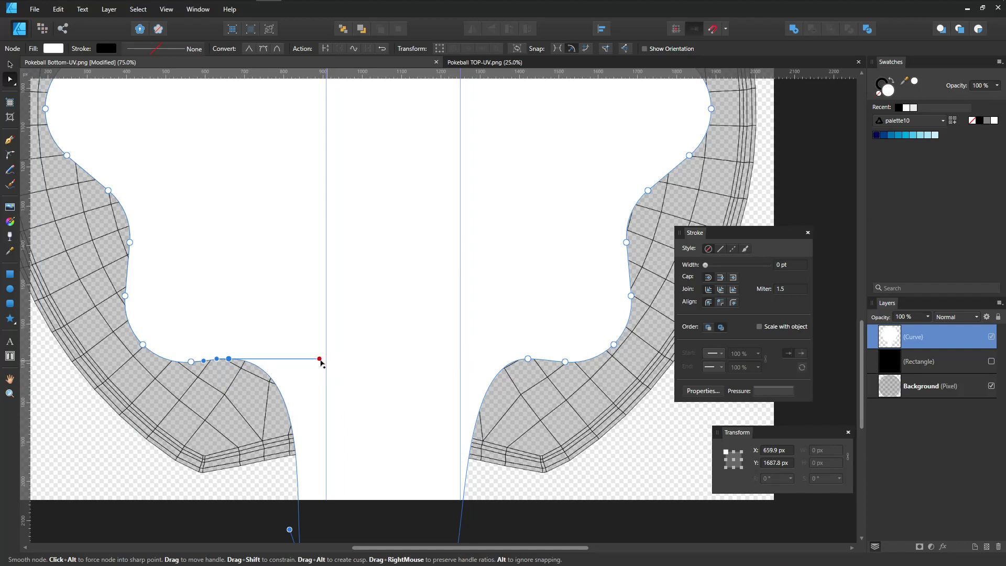
mouse_move(326, 362)
mouse_down()
mouse_move(352, 363)
mouse_move(311, 370)
mouse_up()
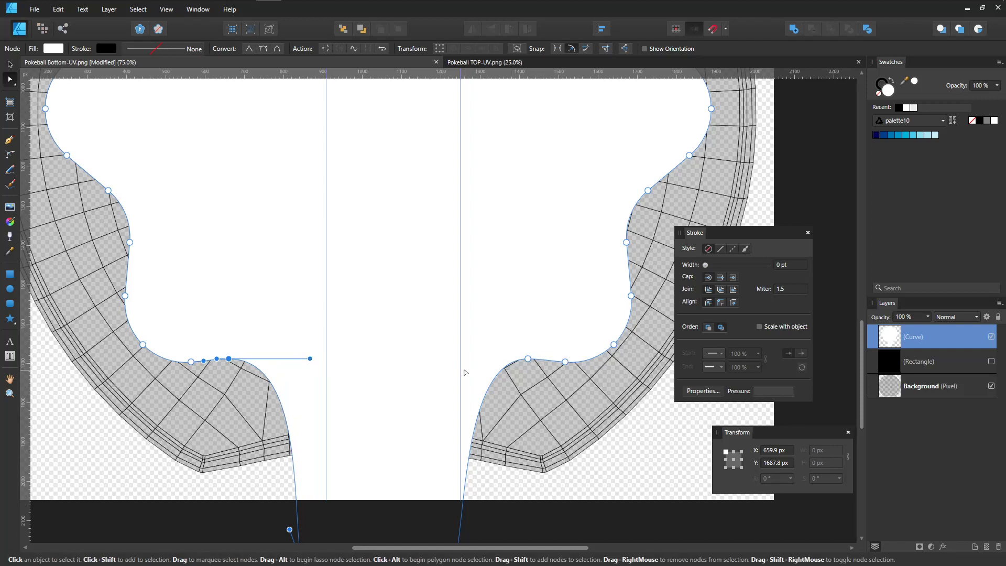
click(528, 359)
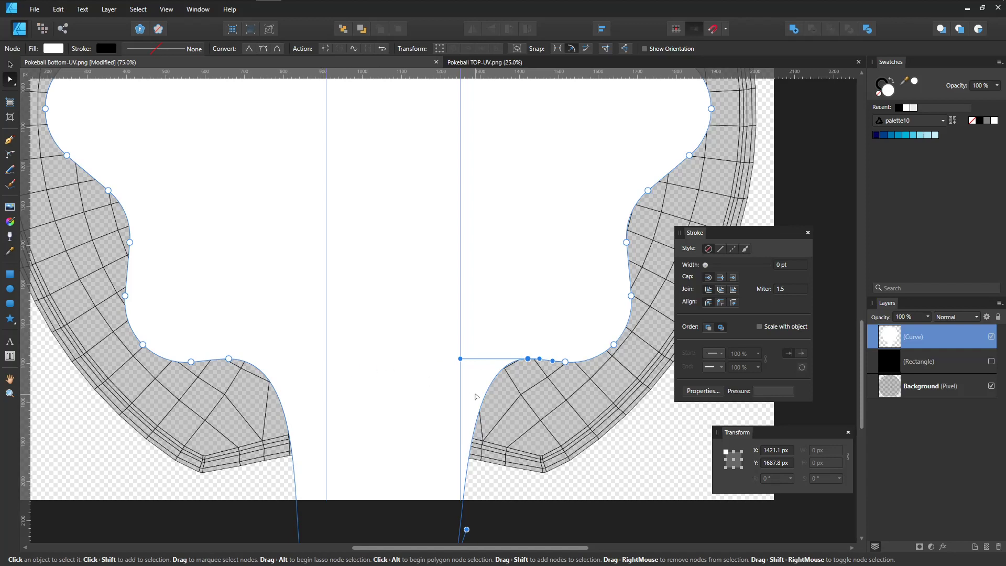
Remove both vertical guides from the Bottom UV document
key(z)
alt+click(480, 421)
alt+click(480, 421)
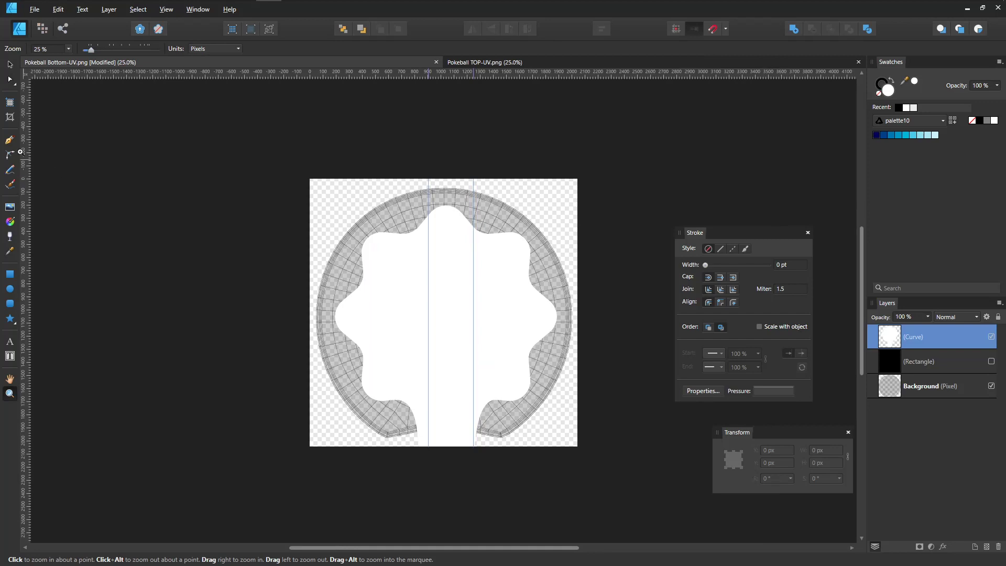
click(10, 64)
drag(475, 193, 262, 202)
drag(428, 190, 222, 243)
Show the black rectangle layer, hide the Background layer, and save the document flattened
click(991, 402)
click(991, 361)
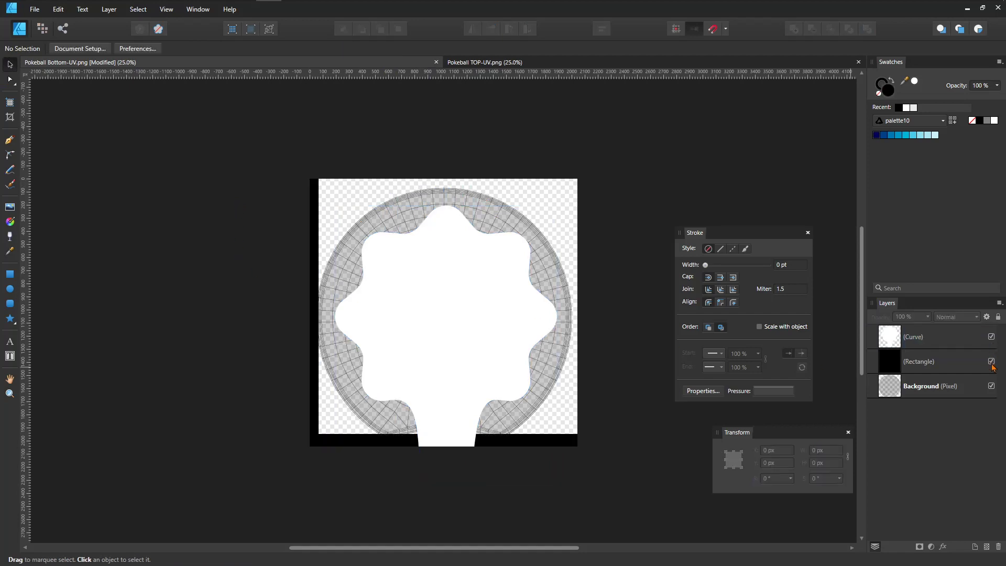
click(991, 385)
key(ctrl+s)
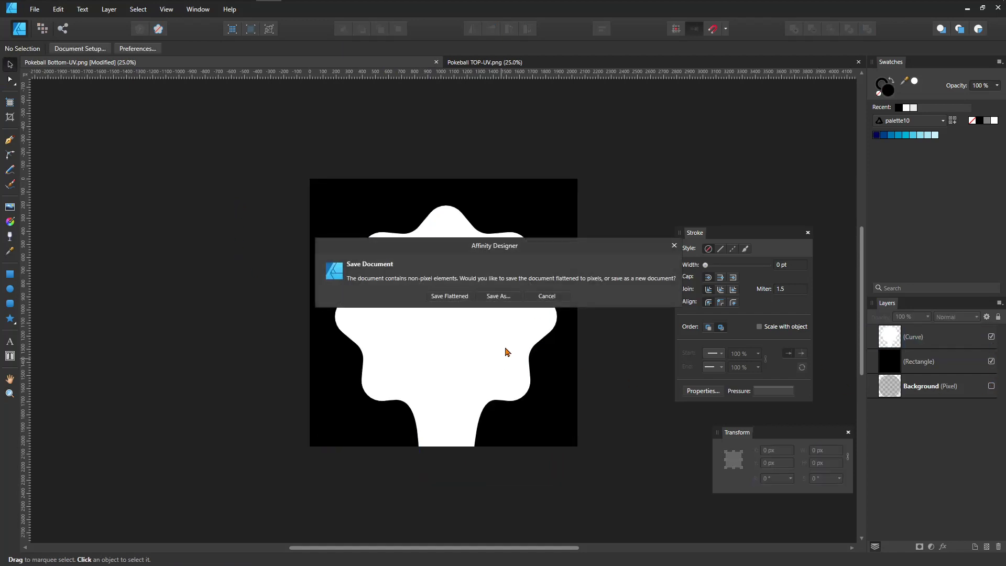
click(460, 297)
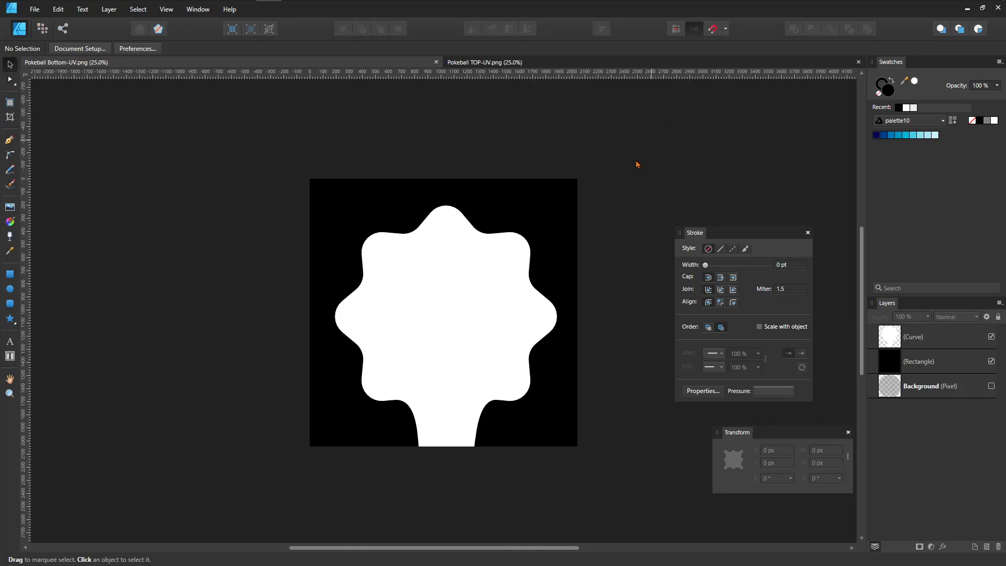
Switch to Blender's UV Editing workspace and select only the faces assigned to the Bottom material
key(alt+Tab)
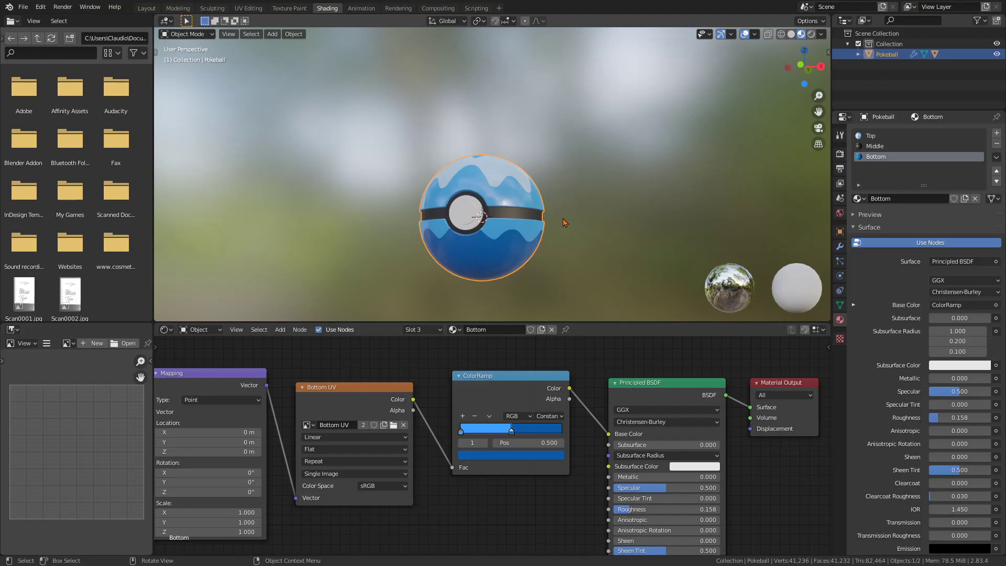
middle_drag(597, 258, 616, 248)
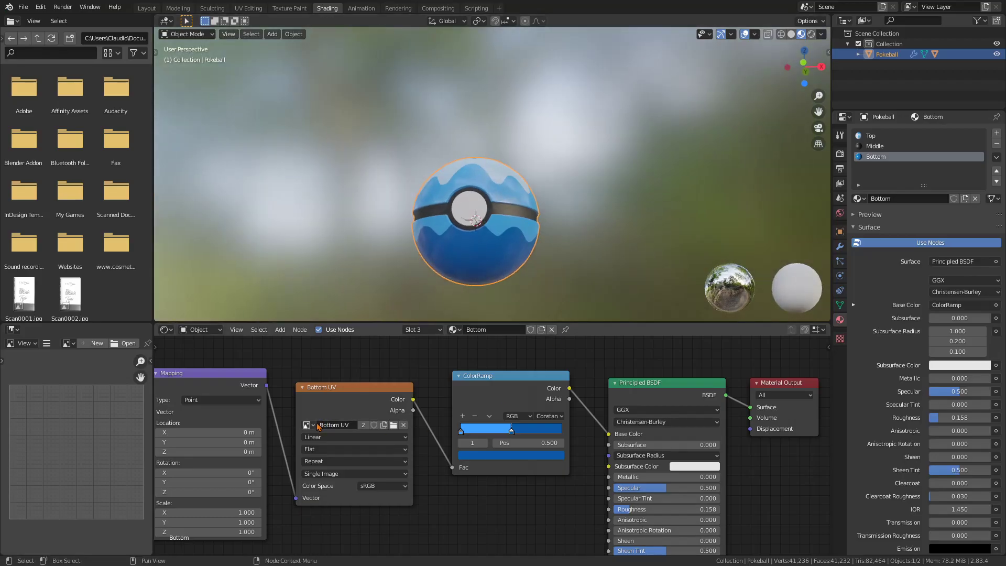
click(248, 8)
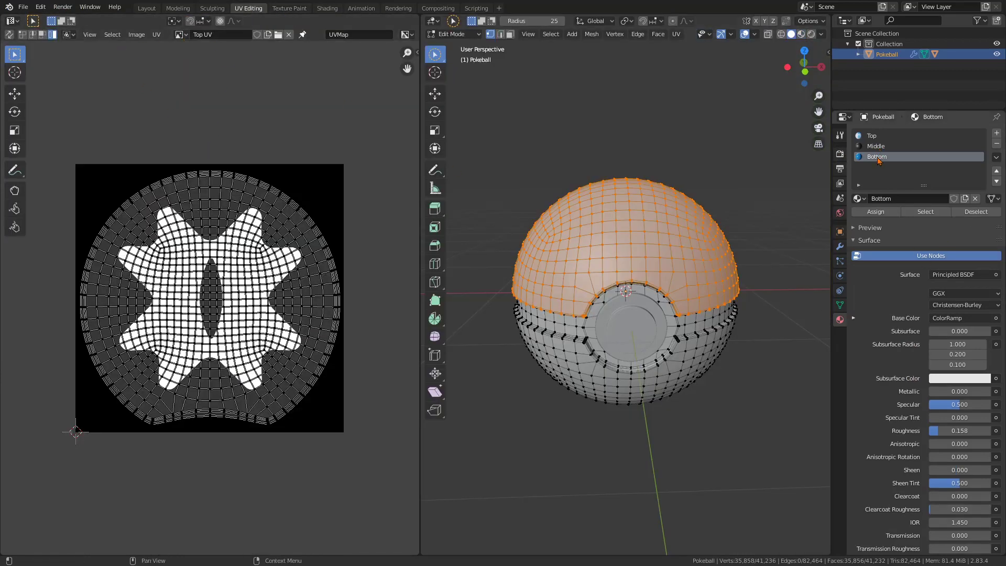
key(alt+a)
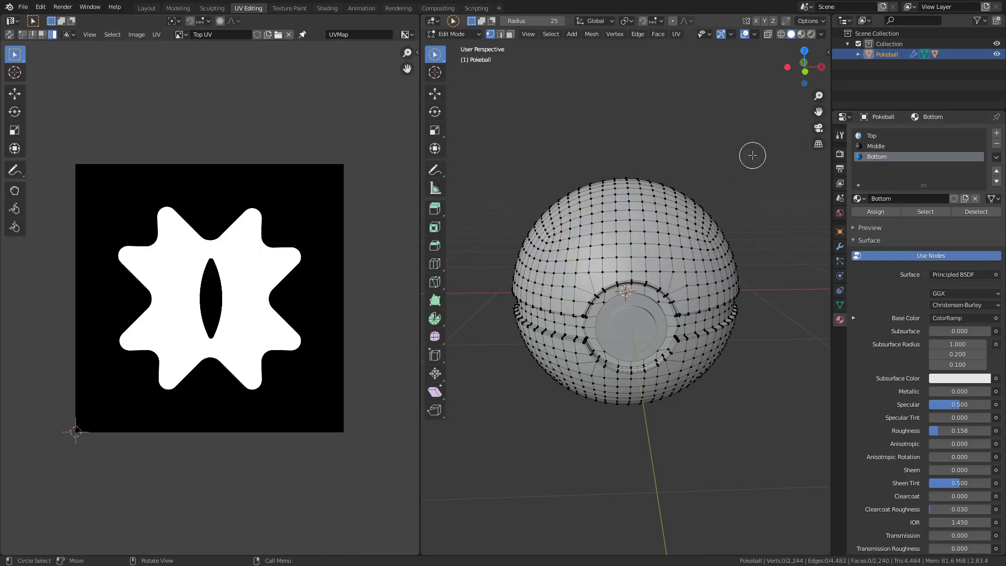
click(926, 212)
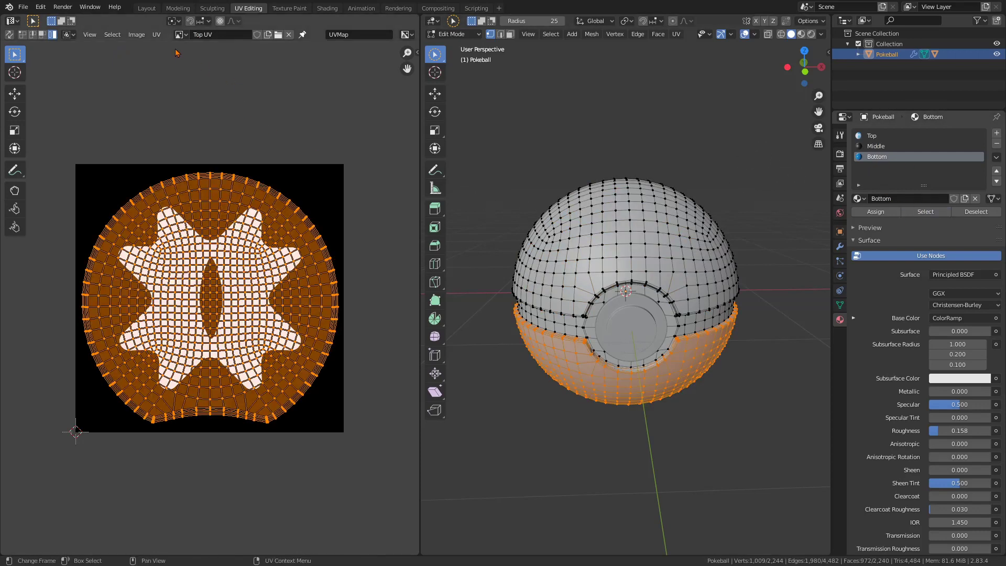
Display the Bottom UV image behind the unwrapped faces and reload it from disk
click(183, 35)
click(192, 52)
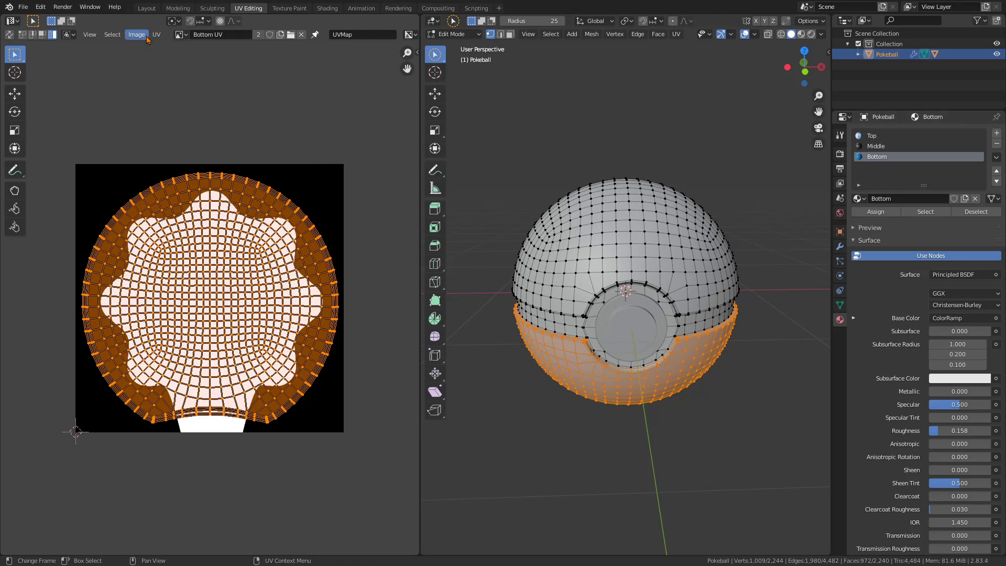
click(136, 35)
click(149, 97)
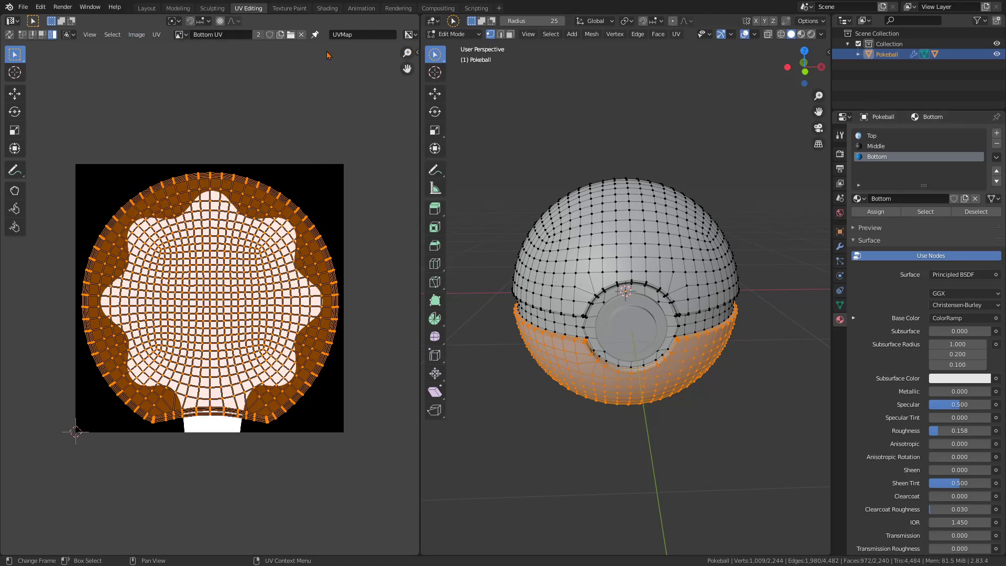
Return to the Shading workspace and examine the updated wave pattern from several sides of the ball
click(327, 8)
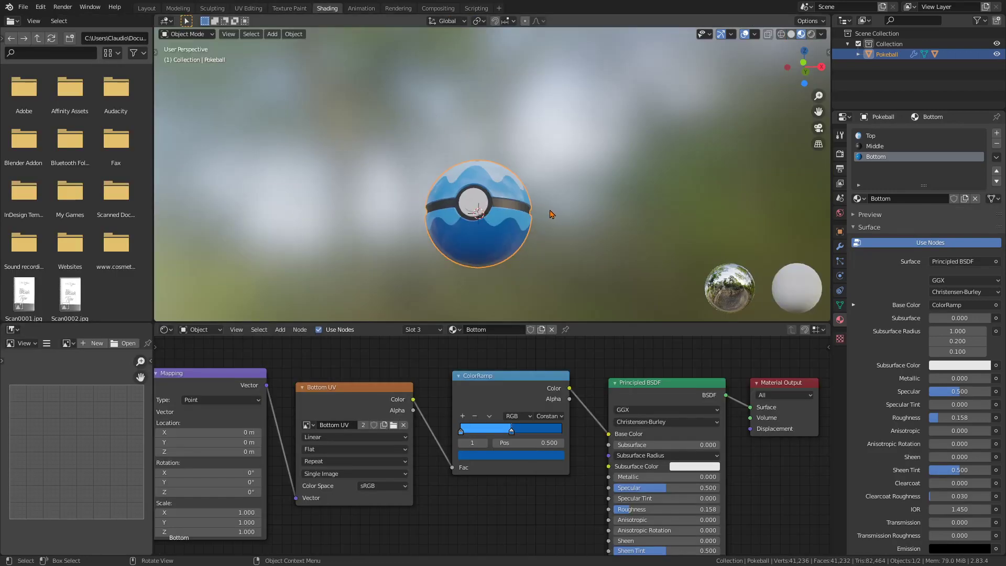
middle_drag(582, 217, 635, 270)
scroll(564, 260, up, 3)
scroll(563, 255, down, 3)
scroll(575, 245, up, 4)
scroll(549, 236, down, 4)
scroll(577, 278, up, 2)
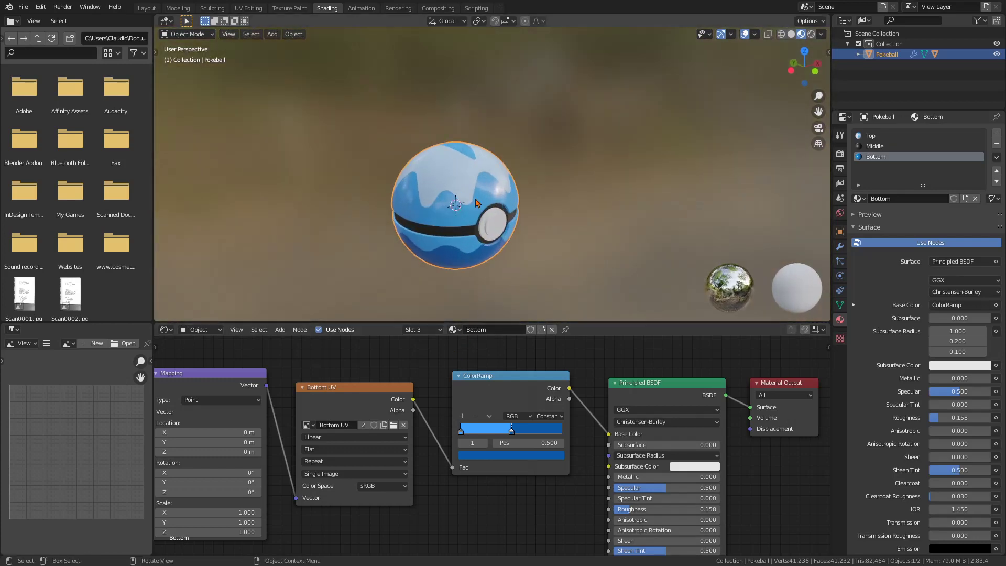
middle_drag(493, 196, 426, 183)
middle_drag(507, 171, 521, 197)
Switch to the Top material and duplicate its ColorRamp, placing the copy below the original
click(428, 330)
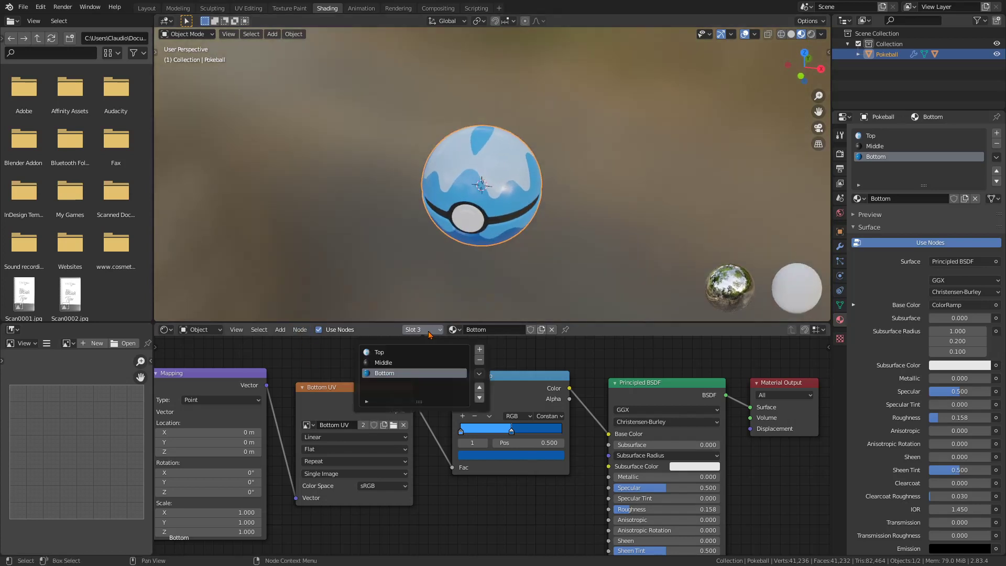
click(404, 352)
middle_drag(583, 359, 462, 369)
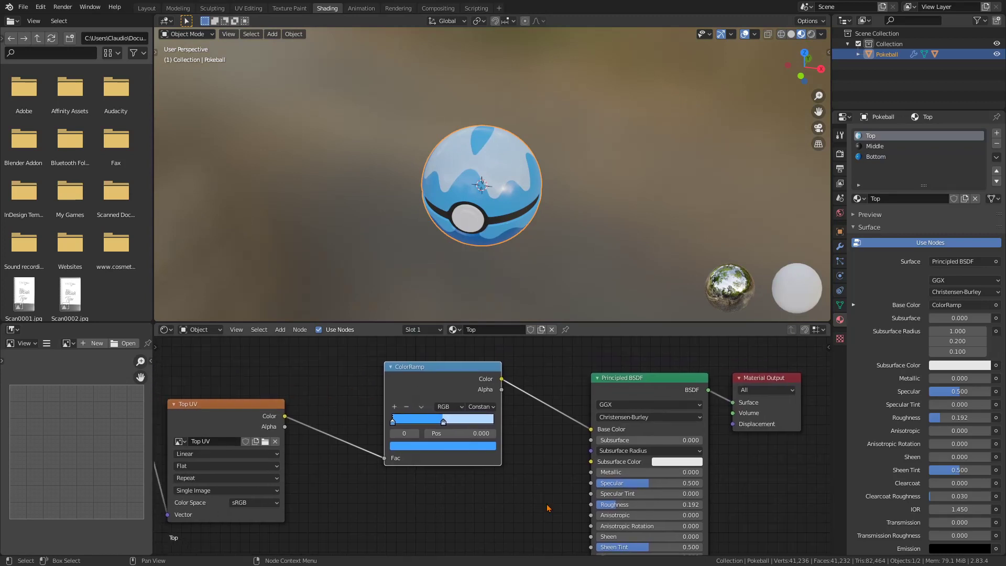
drag(462, 369, 467, 353)
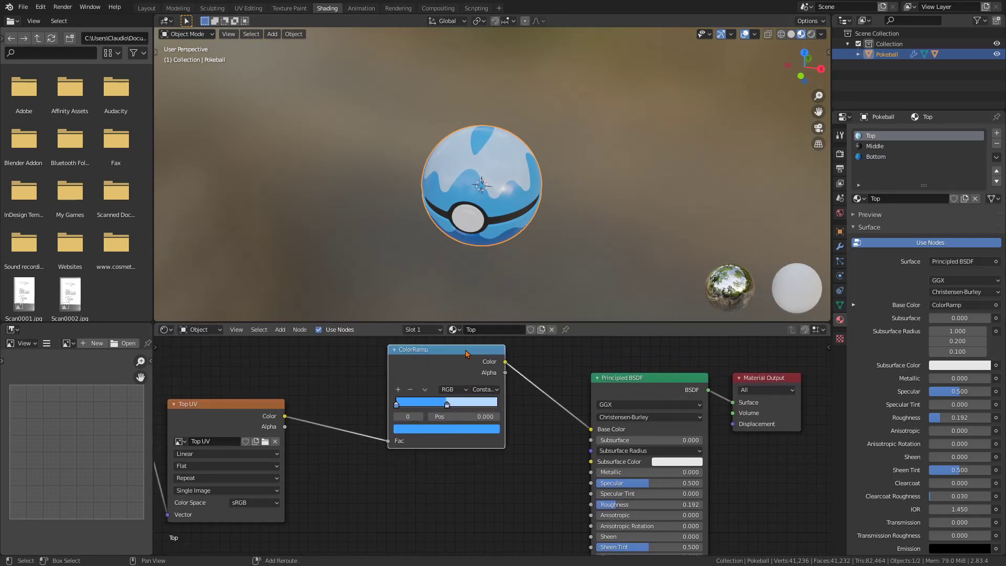
key(shift+d)
click(463, 466)
middle_drag(443, 502, 460, 414)
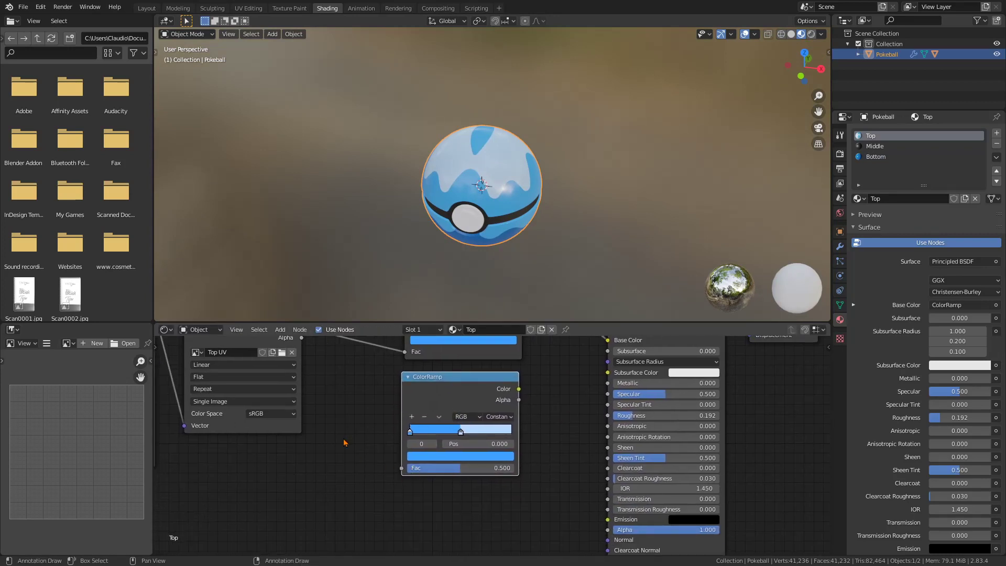
Connect the Top UV texture's Color output to the duplicated ColorRamp's Fac input
scroll(332, 430, down, 1)
middle_drag(331, 428, 340, 474)
drag(407, 511, 313, 380)
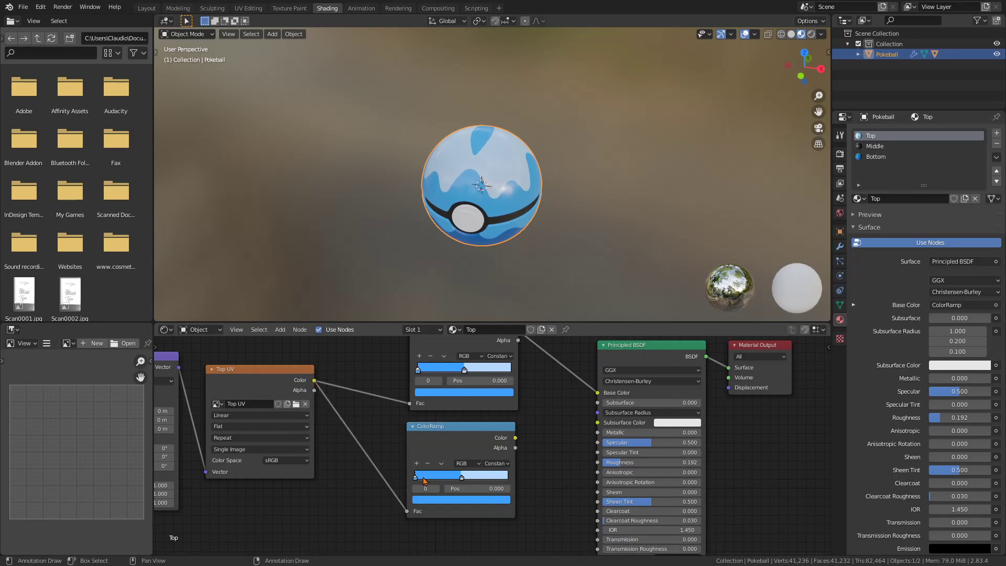
Recolour the first stop of the duplicated ColorRamp from blue to a desaturated dark grey
click(428, 500)
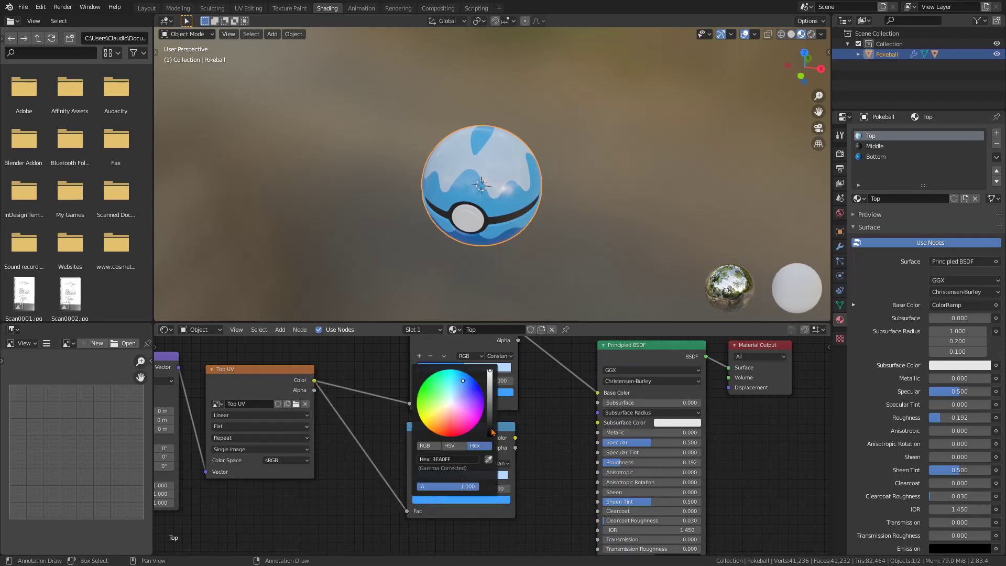
mouse_move(490, 423)
mouse_down()
mouse_move(490, 434)
mouse_move(490, 424)
mouse_up()
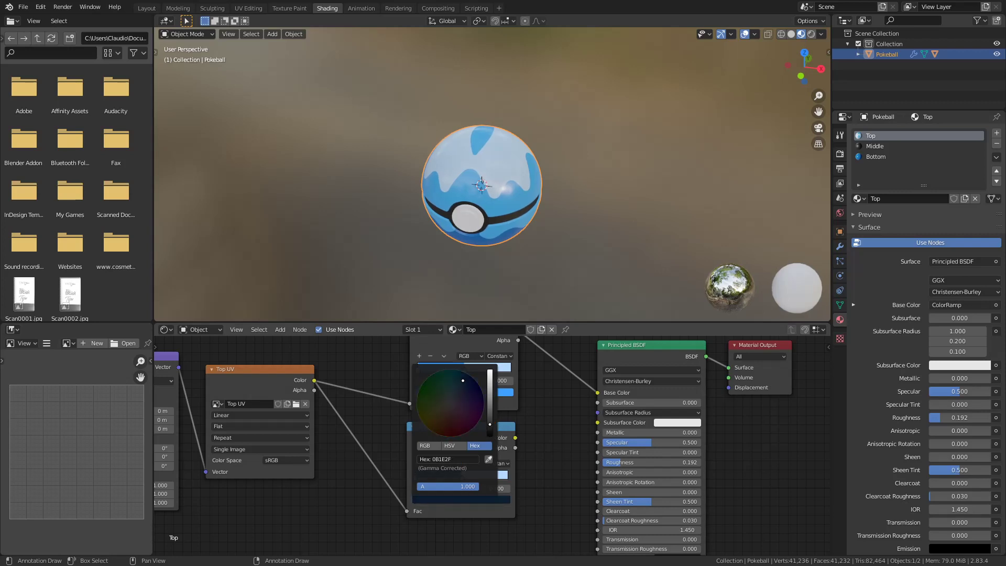
click(451, 447)
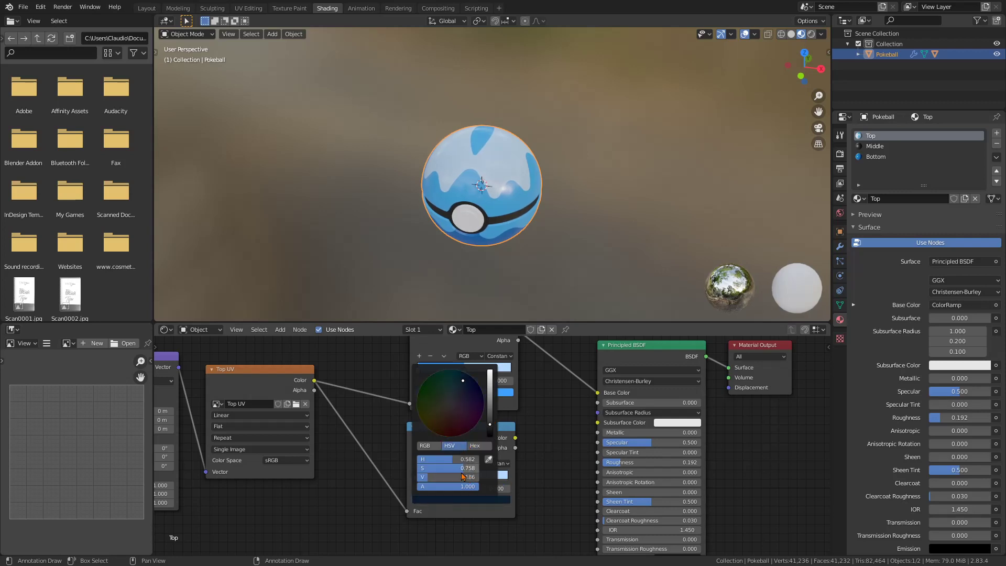
drag(464, 469, 415, 469)
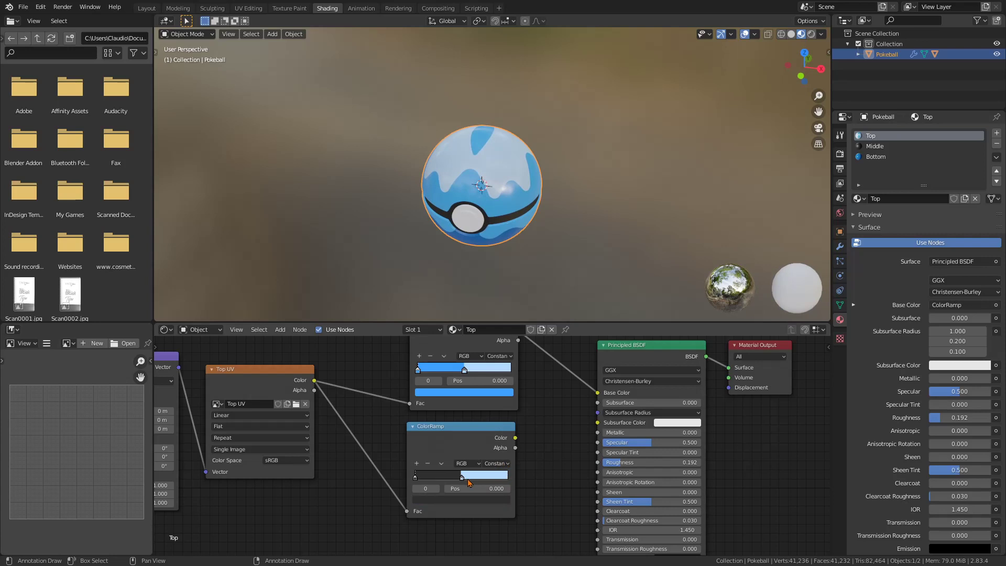
Recolour the second stop of the duplicated ColorRamp to a desaturated mid grey with an HSV value of 0.588
click(462, 478)
click(471, 500)
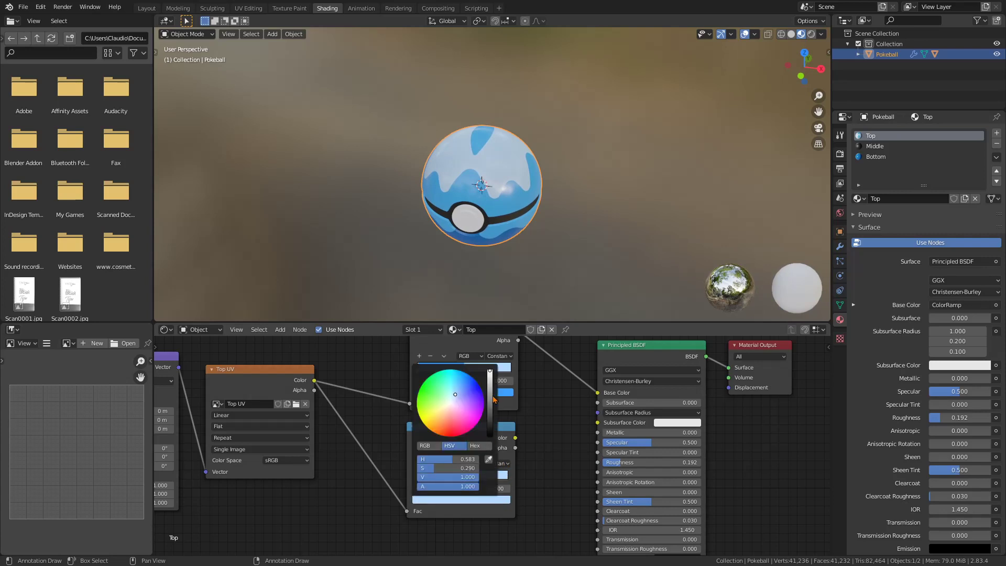
drag(492, 397, 490, 405)
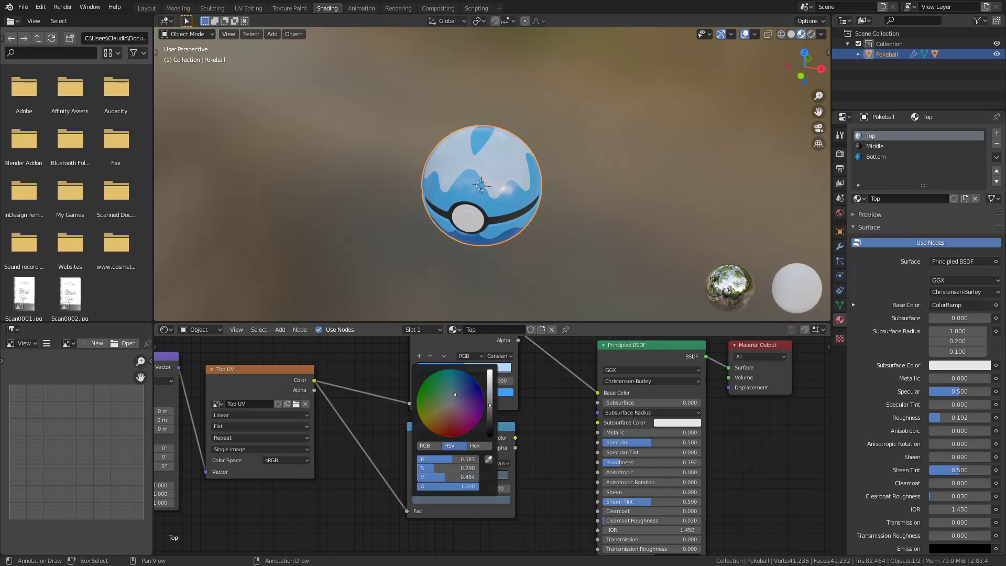
scroll(490, 406, up, 2)
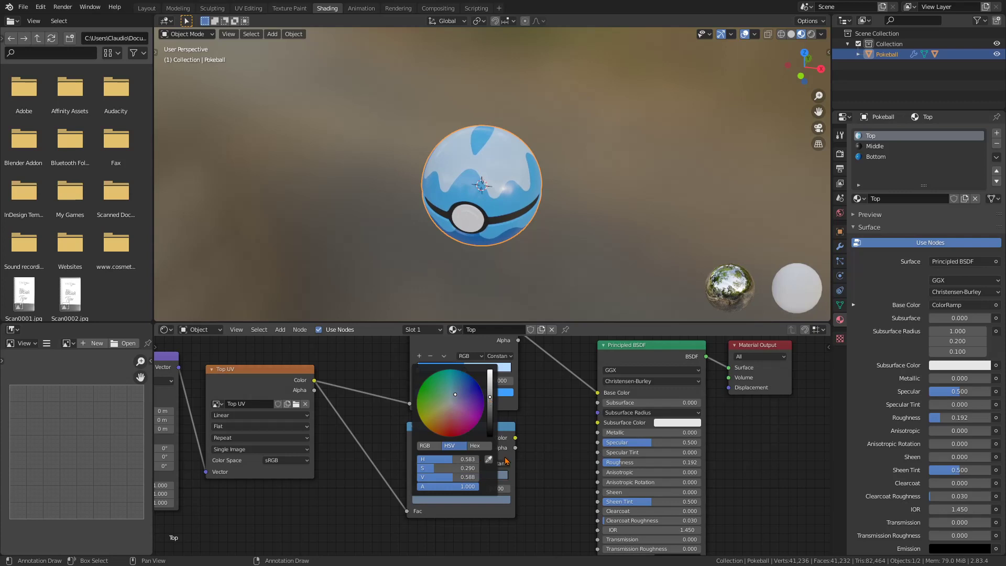
drag(463, 469, 439, 468)
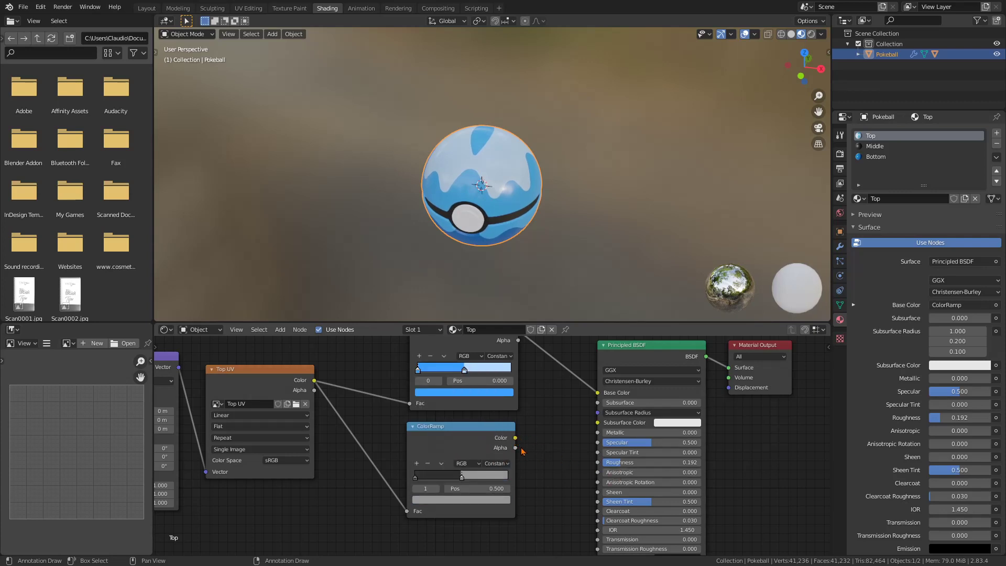
Connect the duplicated ColorRamp's Color output to the Principled BSDF's Roughness input and inspect the glossiness of the ball's top half
drag(516, 437, 597, 462)
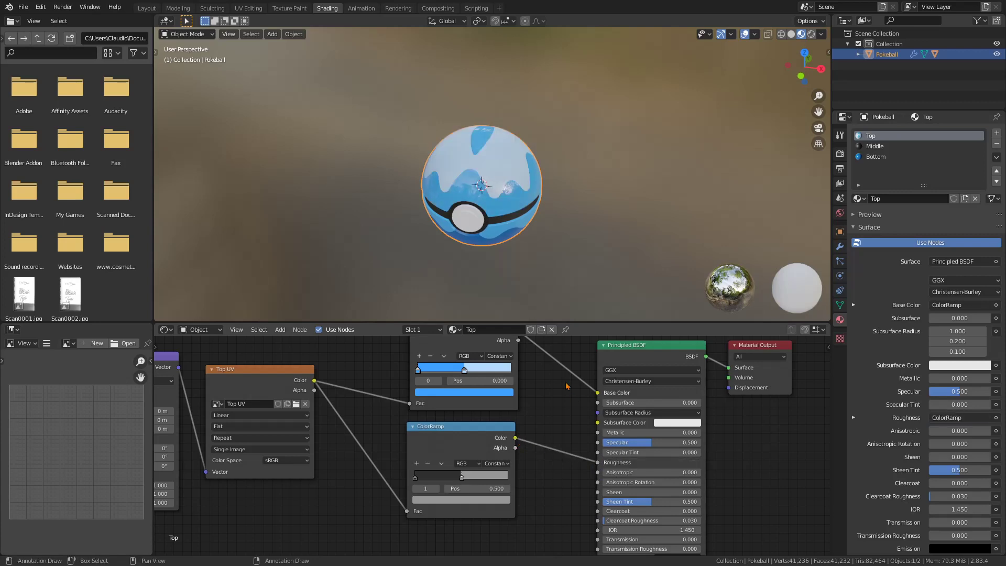
middle_drag(633, 197, 619, 181)
scroll(623, 190, up, 3)
scroll(588, 192, down, 3)
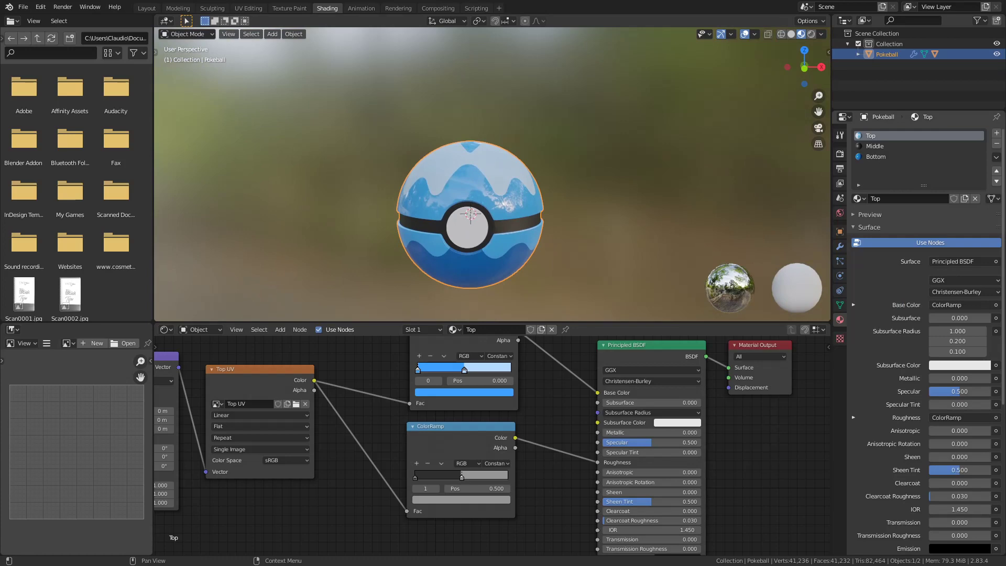
Return to the Layout workspace to view the Dive Ball in the full scene
drag(1005, 179, 1005, 251)
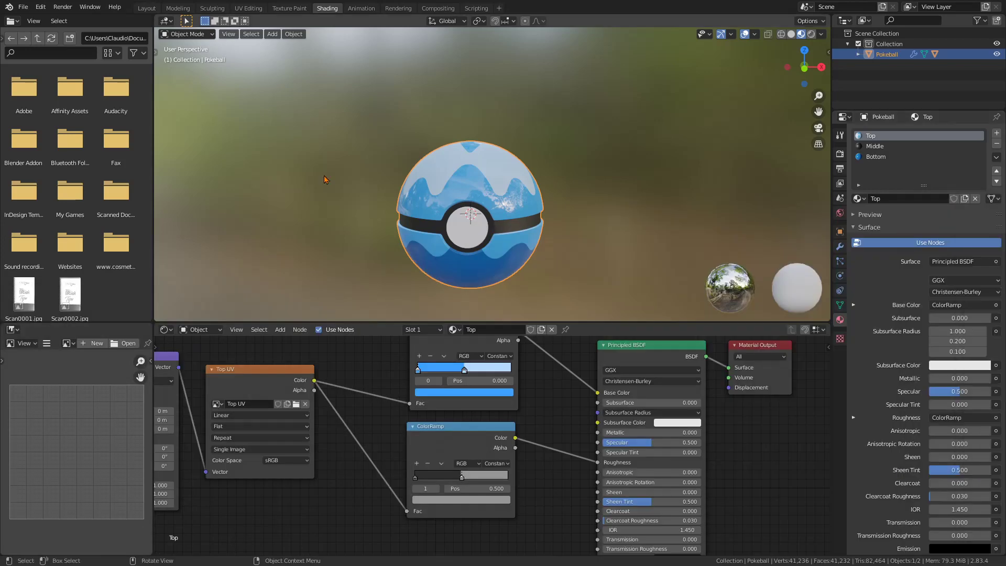
click(147, 8)
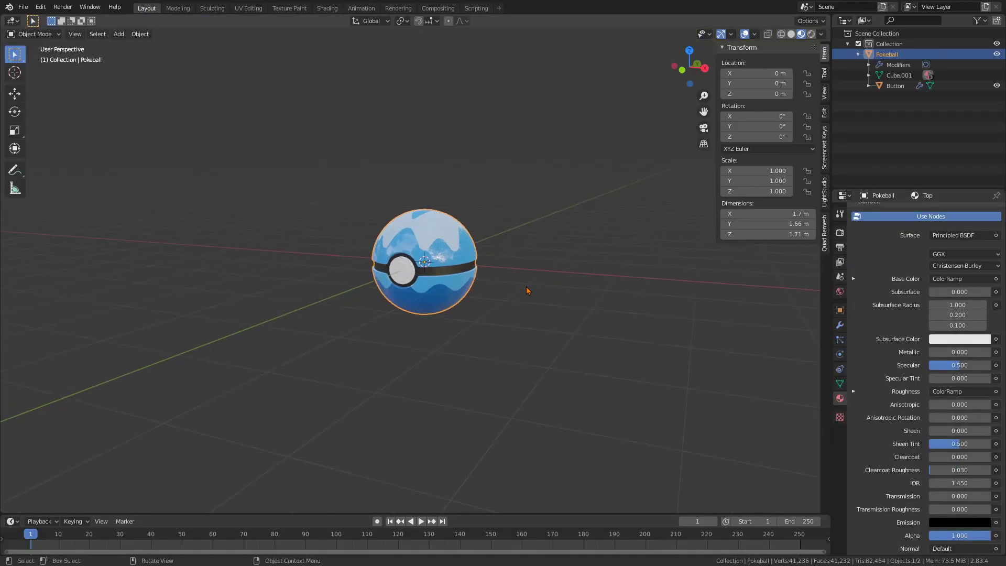